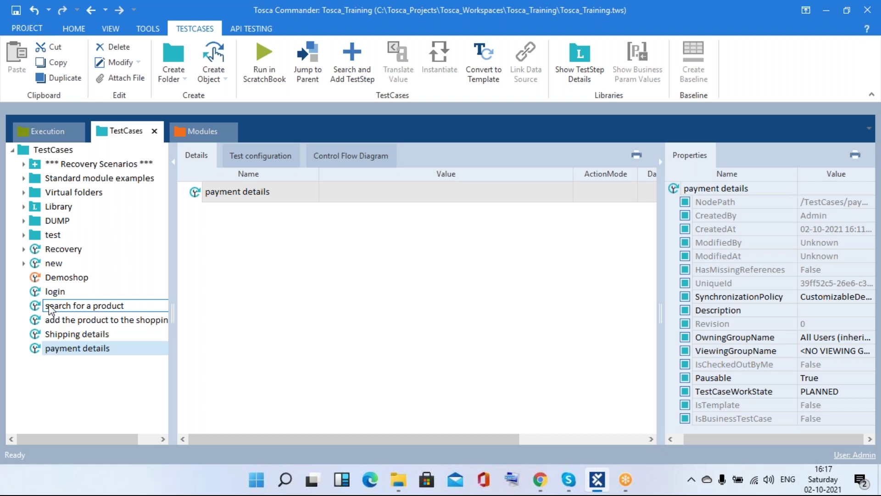
- Add the login, search for a product, and add the product to the shopping cart test cases as references in Demoshop
left_click_drag(36, 296, 82, 281)
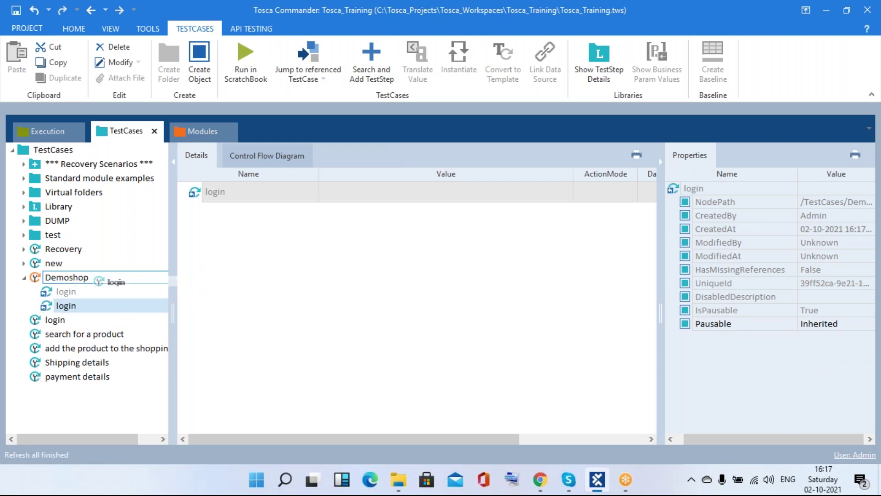
left_click_drag(38, 334, 51, 278)
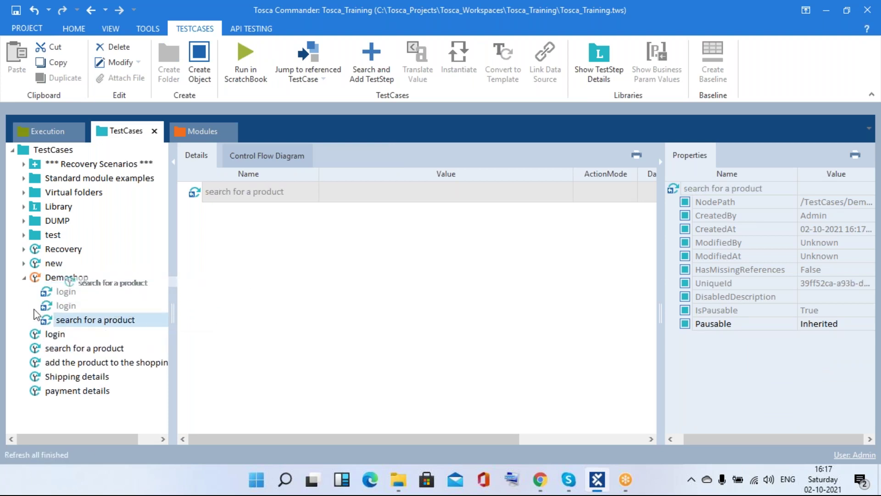
left_click(33, 352)
left_click_drag(38, 363, 82, 279)
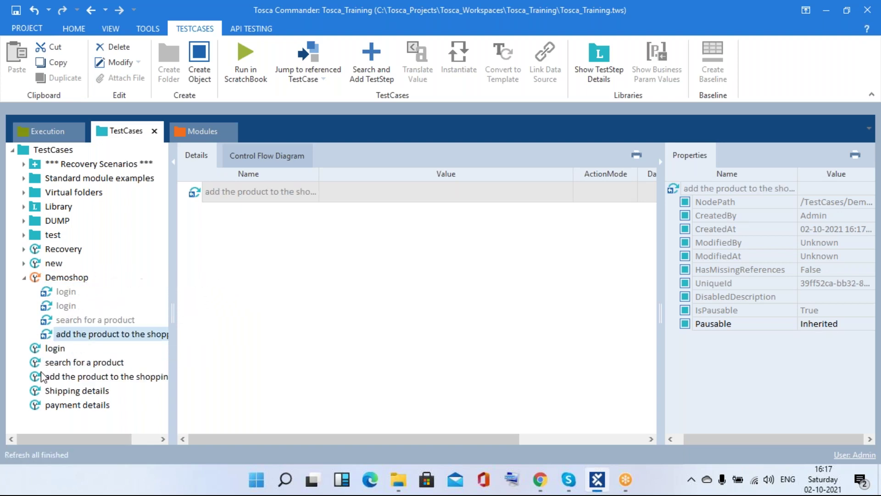
- Add Shipping details and payment details as references in Demoshop, and delete its duplicate login reference
left_click(38, 391)
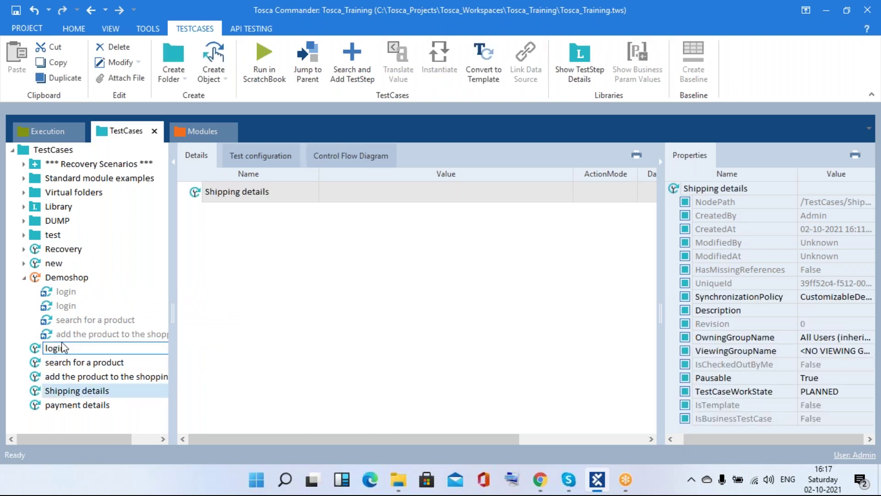
double_click(65, 279)
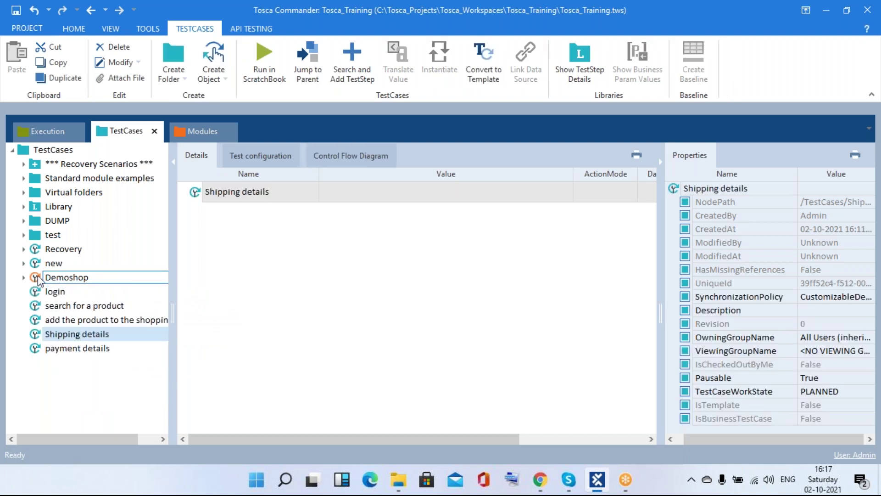
left_click_drag(35, 338, 75, 277)
left_click_drag(33, 417, 83, 278)
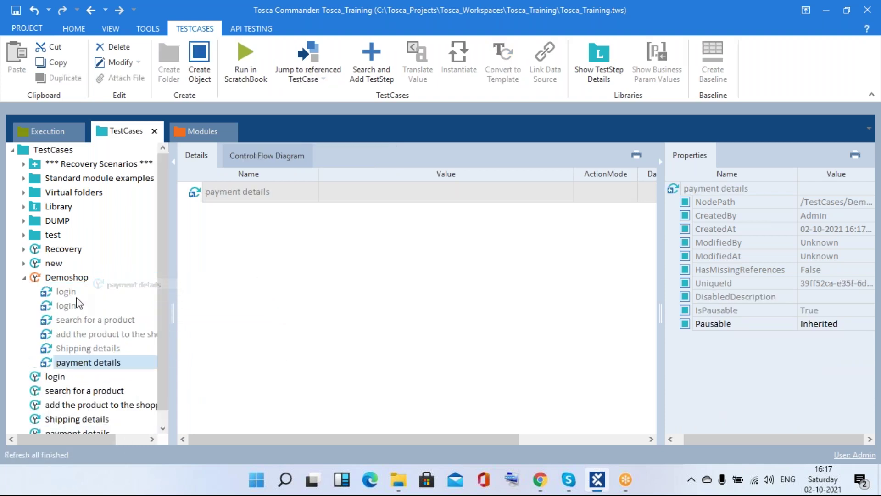
right_click(73, 307)
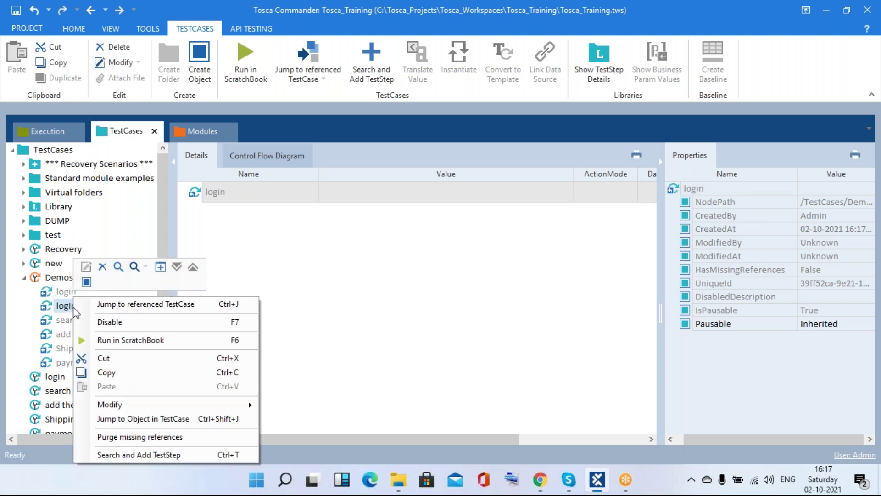
left_click(102, 267)
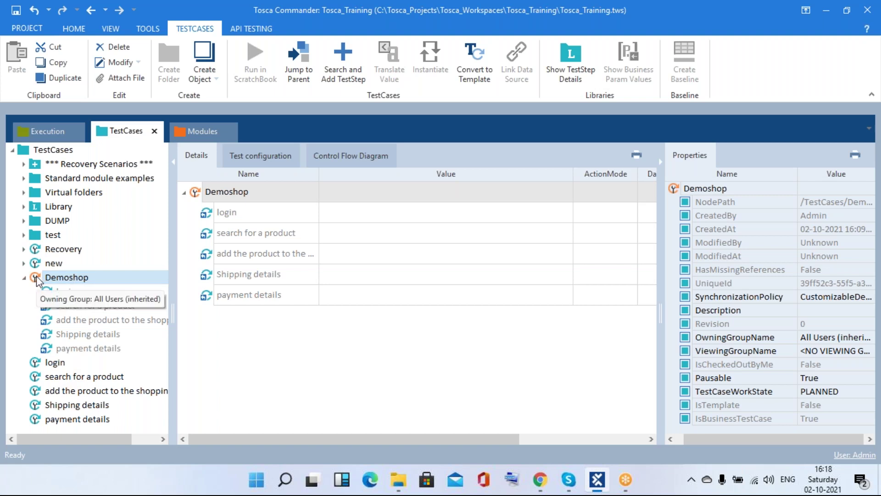
- Compare the commands available for the Demoshop business test case with those for its five referenced test cases
right_click(81, 277)
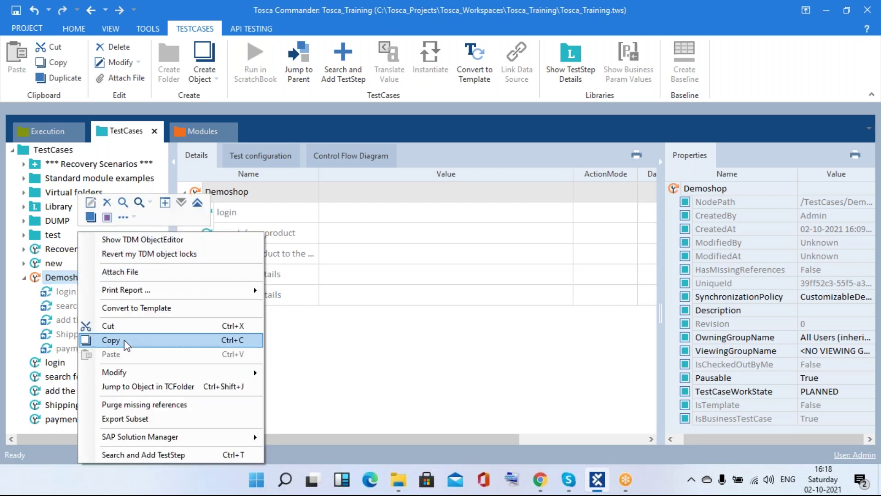
left_click(48, 291)
key("shift+Down")
key("shift+Down")
key("shift+Down")
key("shift+Down")
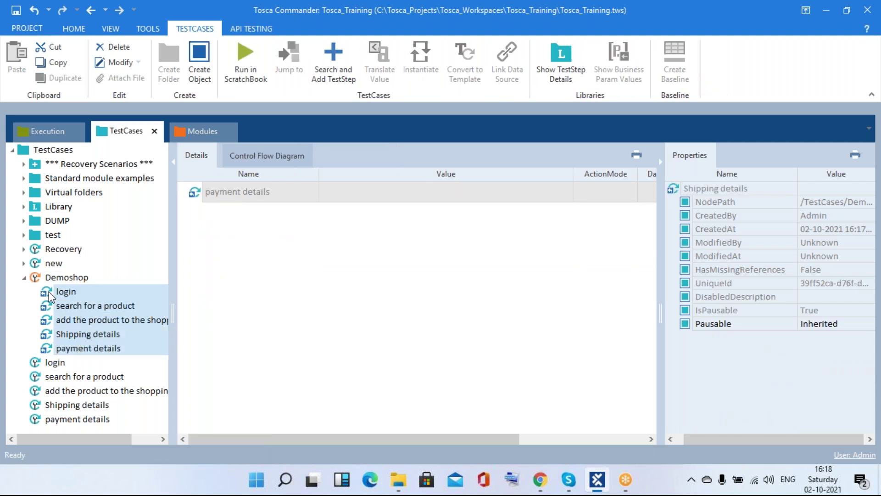
right_click(49, 291)
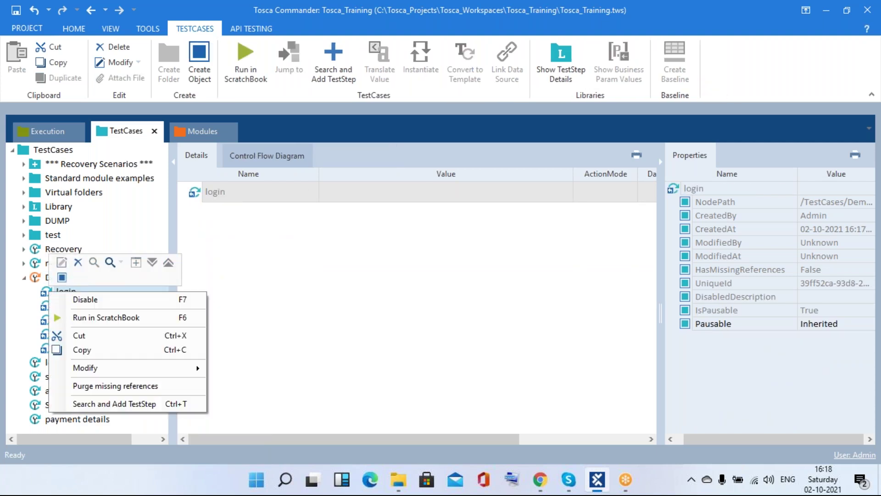
left_click(35, 278)
right_click(35, 278)
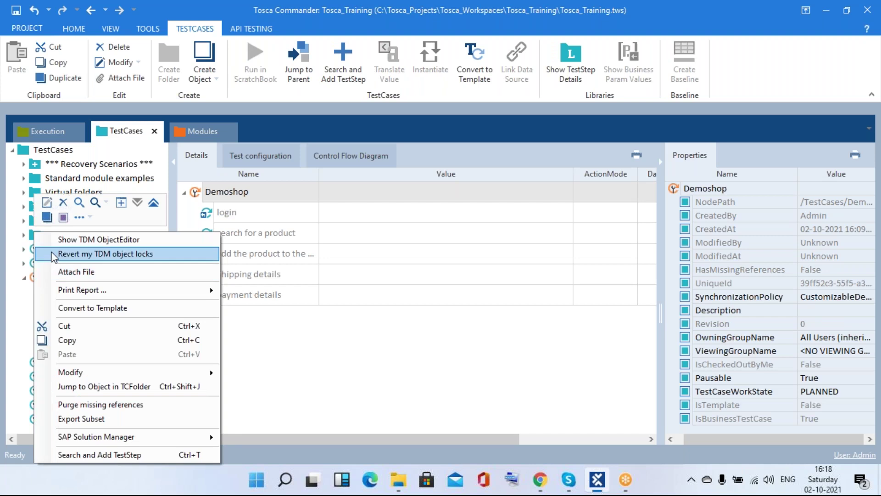
left_click(31, 281)
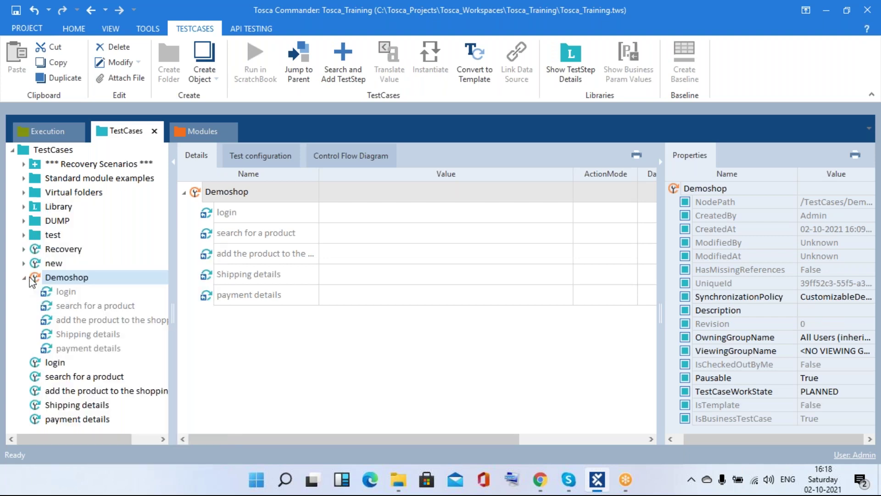
- Review the commands offered for Demoshop, with its references expanded and collapsed
mouse_move(35, 278)
right_click(35, 282)
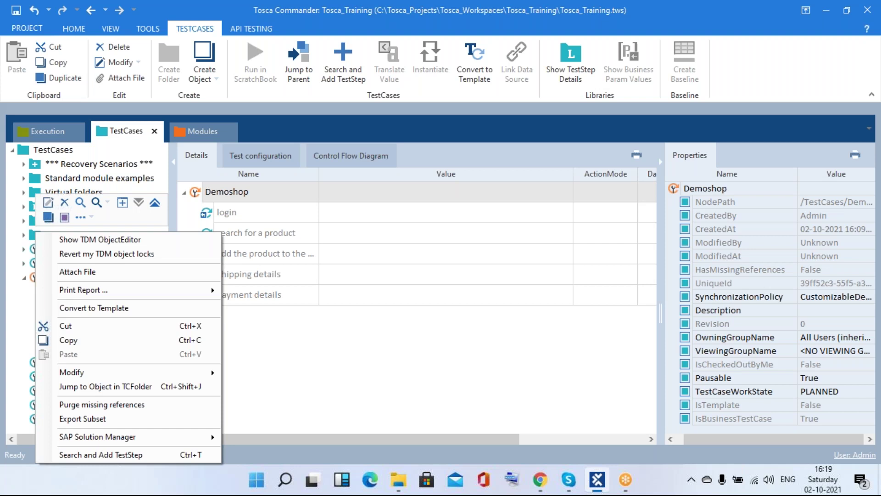
left_click(20, 279)
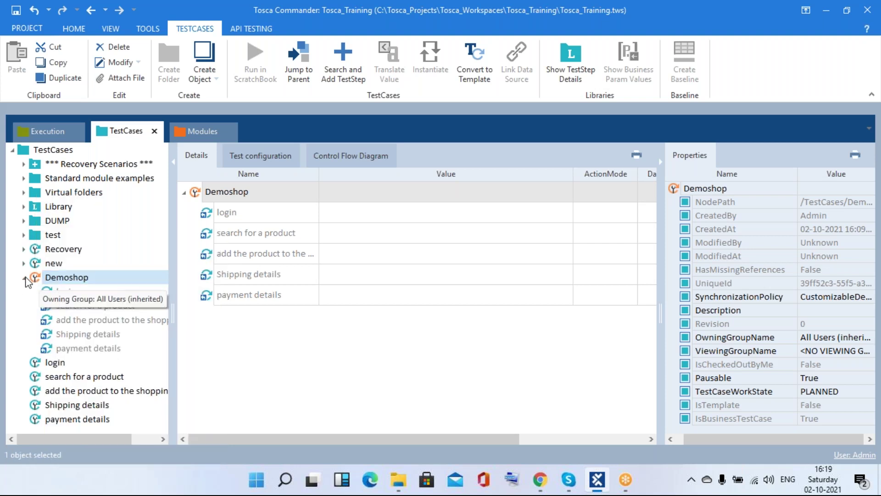
left_click(25, 277)
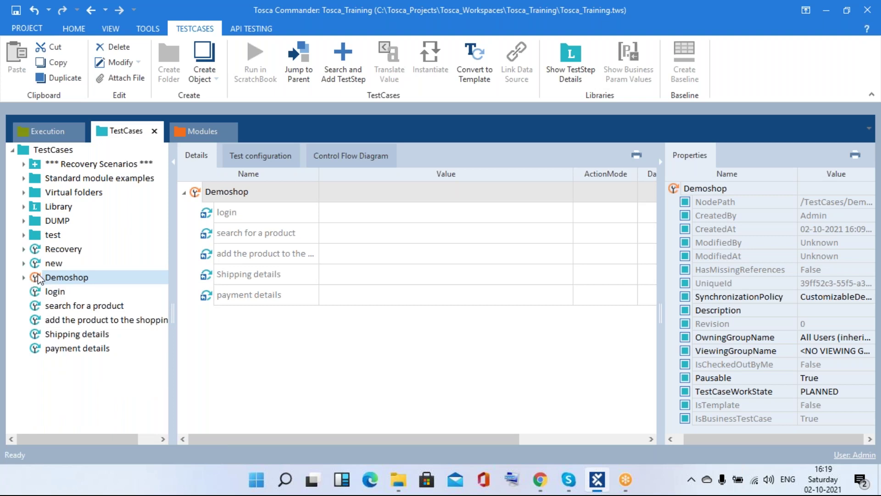
right_click(38, 274)
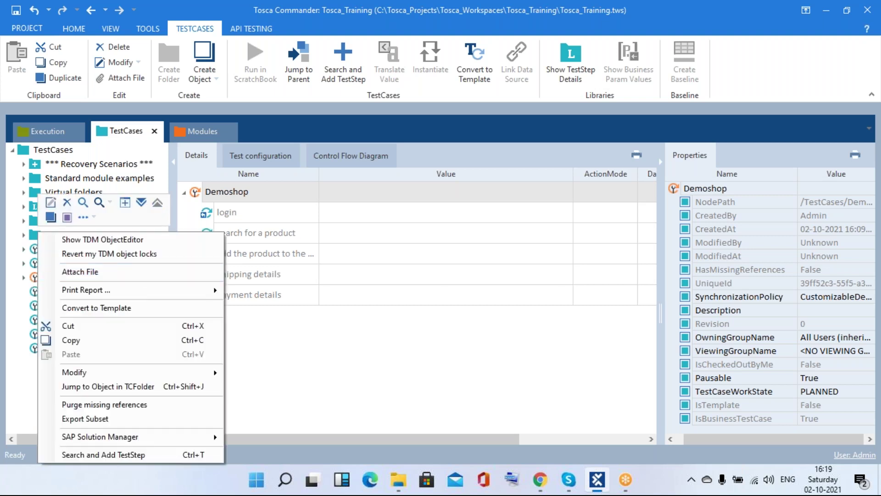
left_click(295, 383)
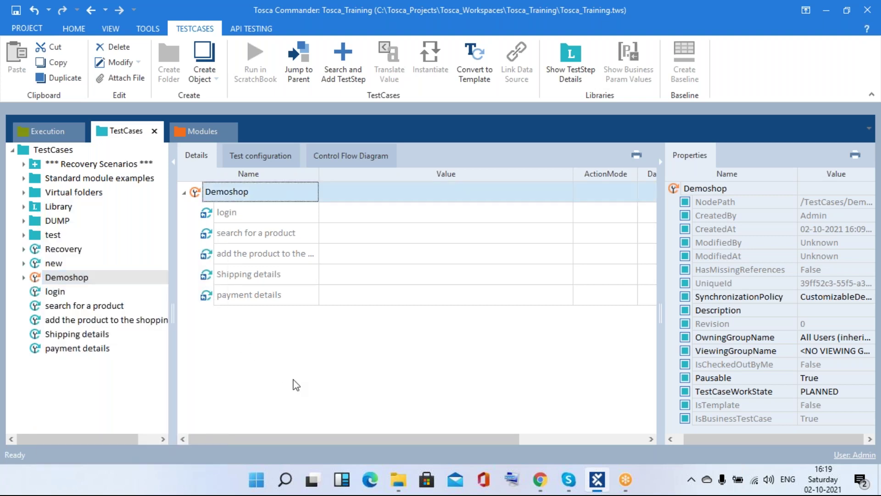
- Examine Demoshop's referenced test cases once more and check the business test case for a disable option
left_click(35, 281)
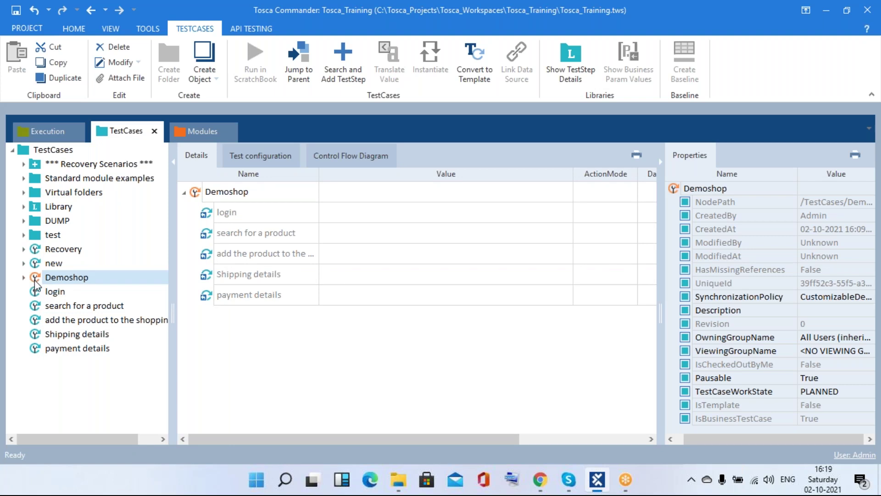
left_click(23, 278)
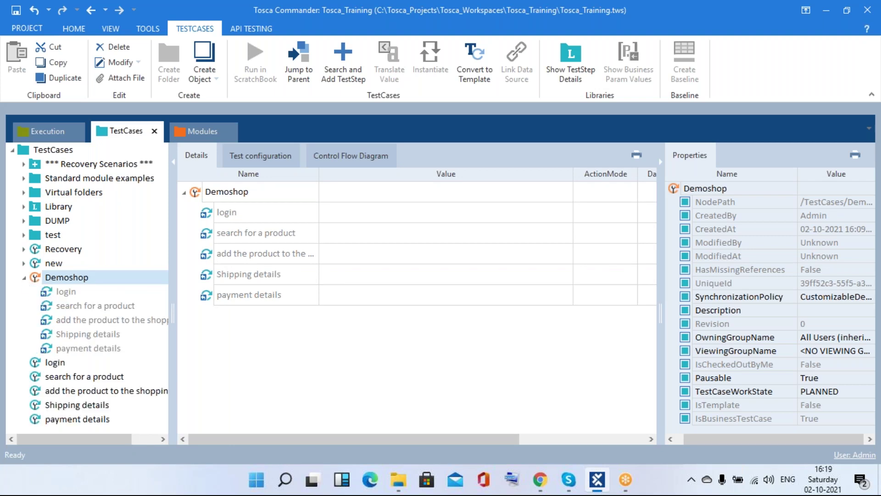
left_click(70, 291)
key("shift+Down")
key("shift+Down")
key("shift+Down")
key("shift+Down")
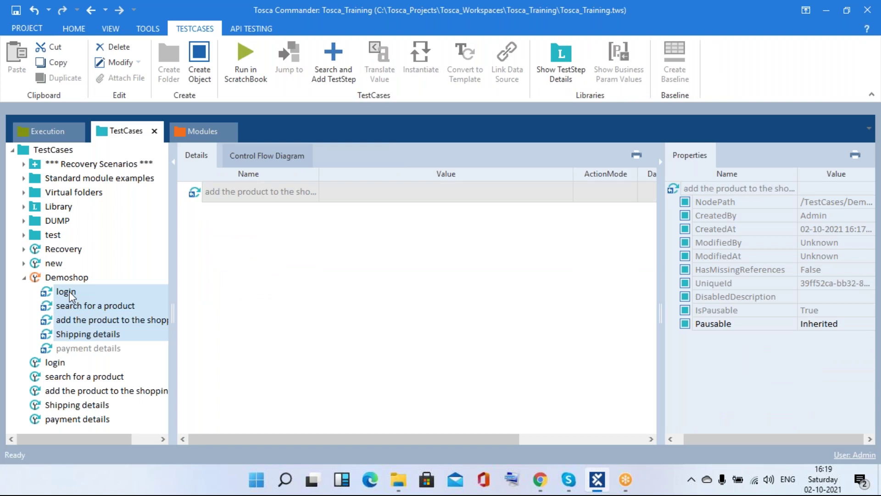
right_click(66, 278)
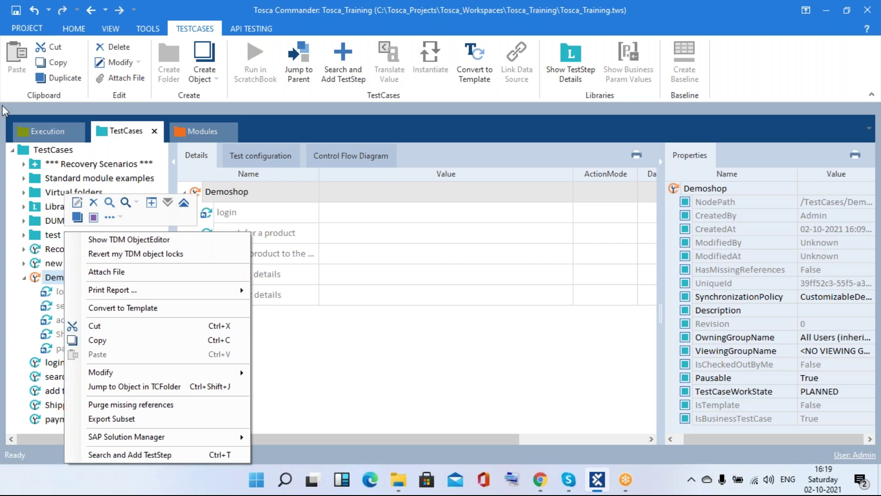
left_click(14, 153)
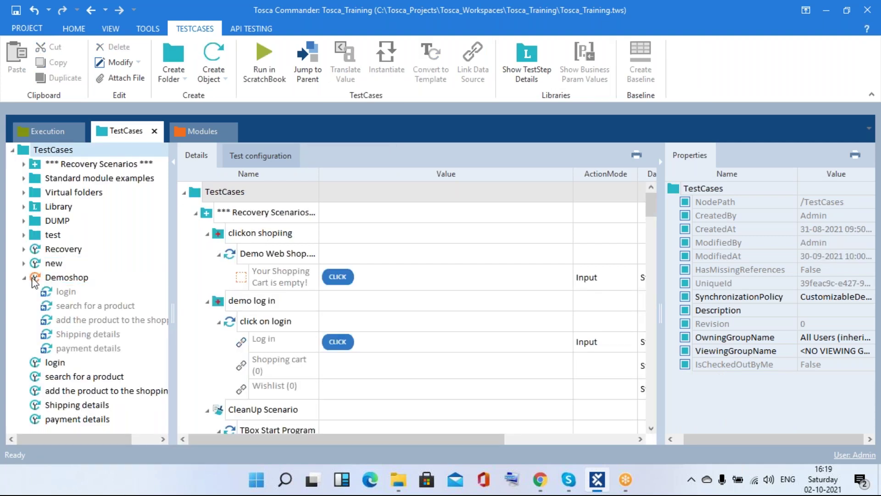
left_click(26, 277)
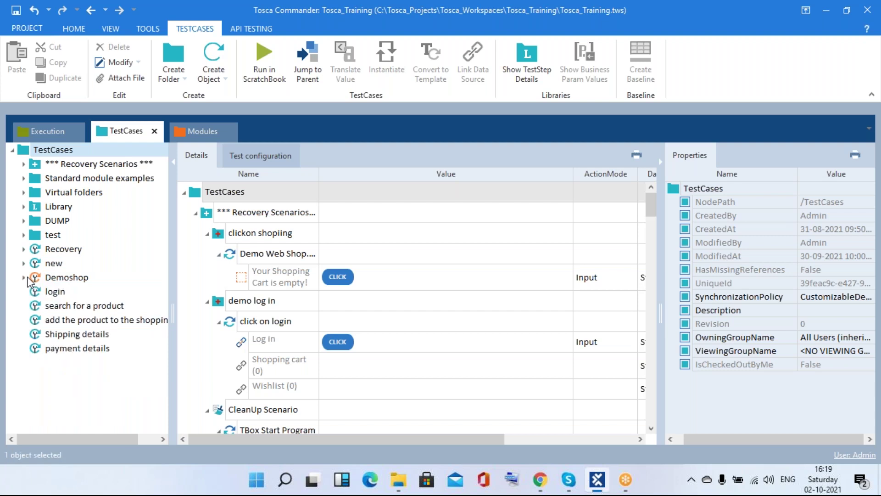
- Disable the first TBox Wait step in Recovery's Demo webshop login folder, keeping the default disable reason
left_click(25, 249)
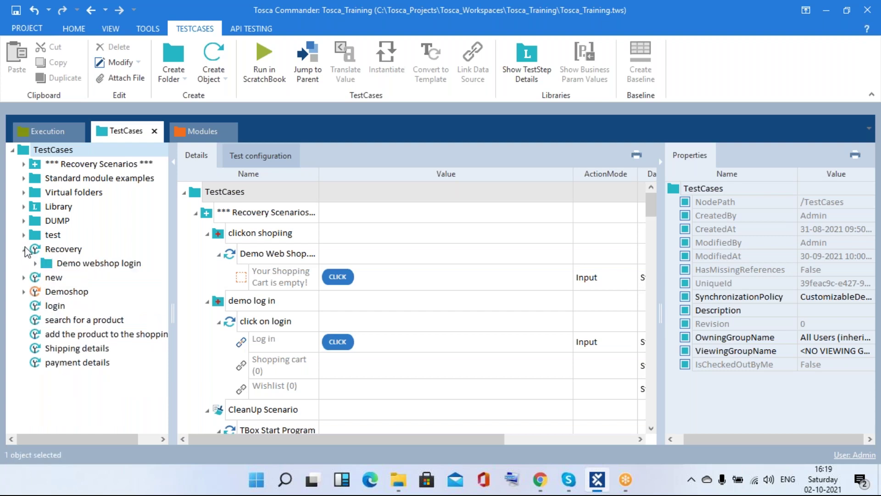
left_click(35, 263)
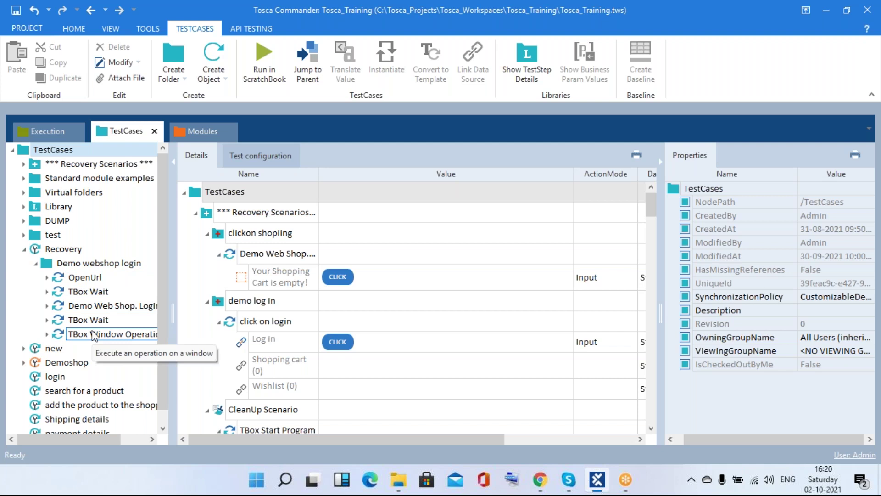
left_click(102, 295)
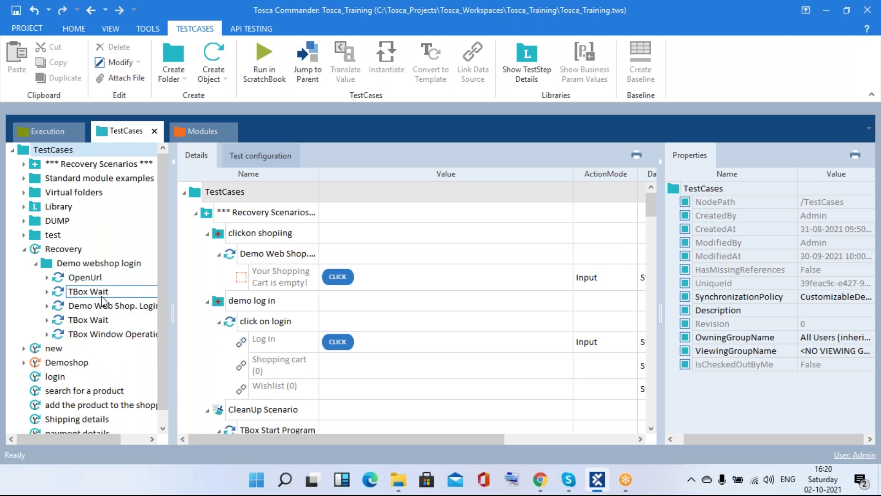
right_click(102, 297)
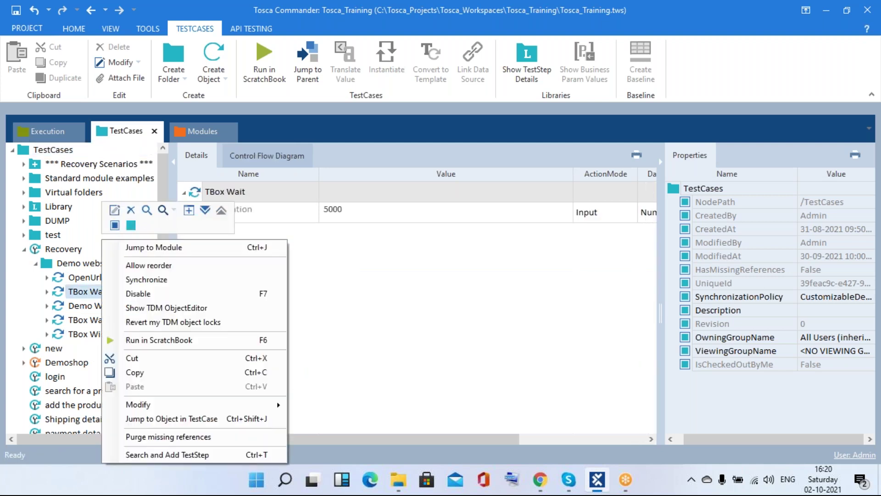
left_click(133, 296)
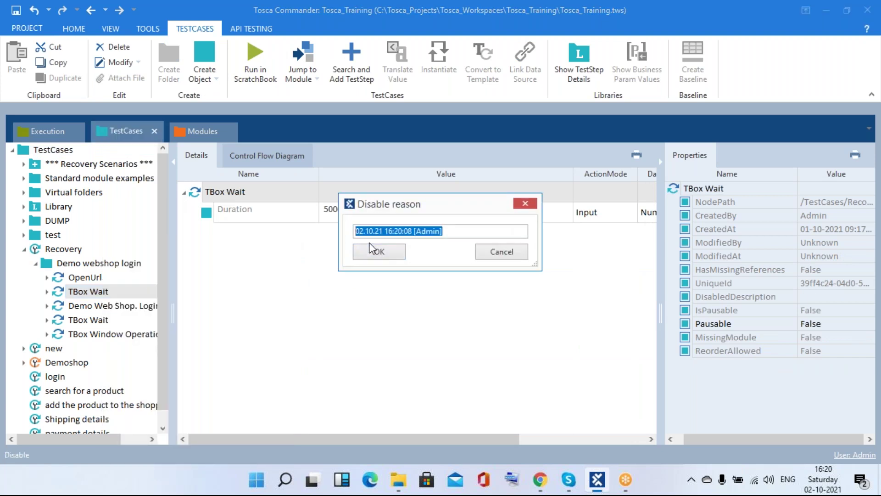
left_click(449, 231)
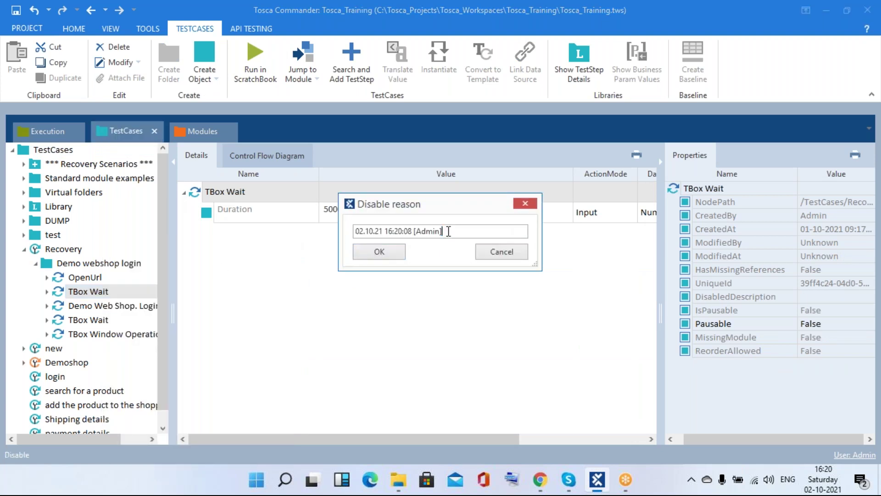
left_click(375, 252)
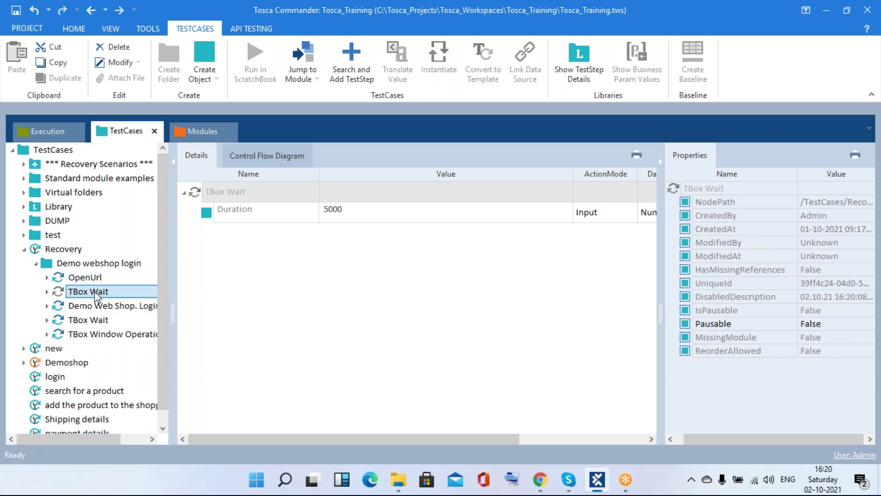
- Enable the first TBox Wait step in the Demo webshop login folder again
mouse_move(97, 297)
right_click(63, 296)
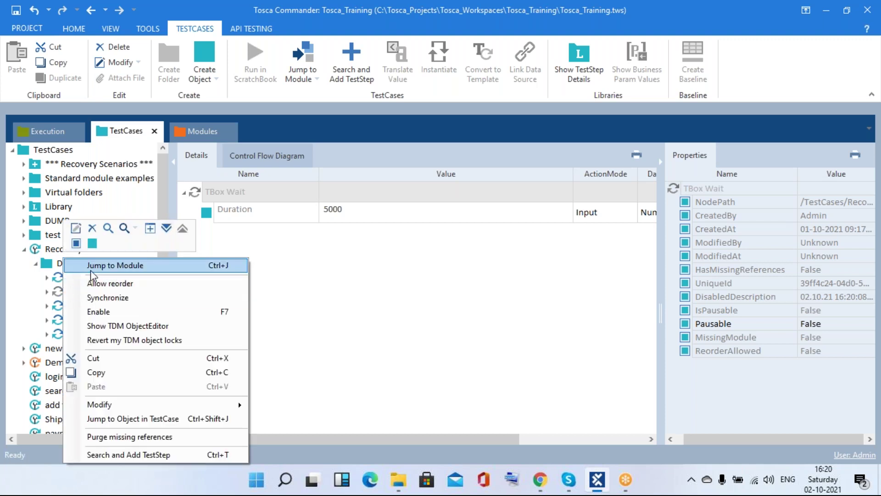
left_click(113, 312)
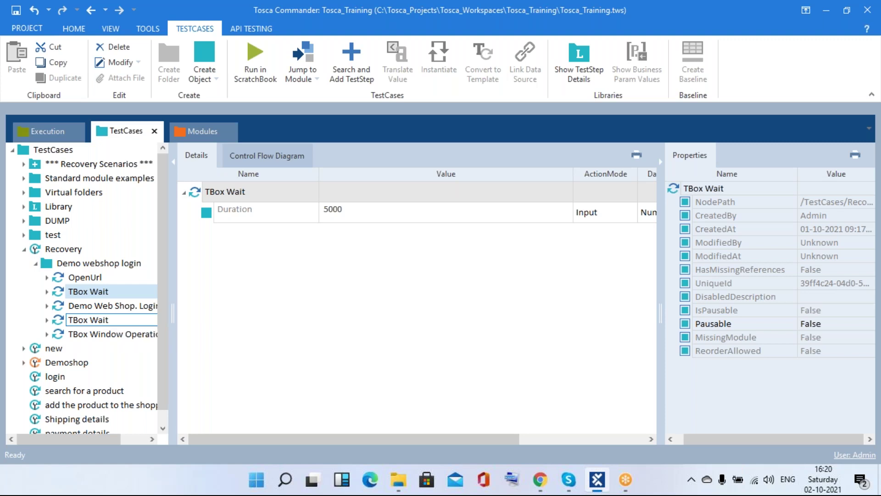
- Disable the second TBox Wait step in the Demo webshop login folder, adding "notnecessary" to the default disable reason
right_click(98, 320)
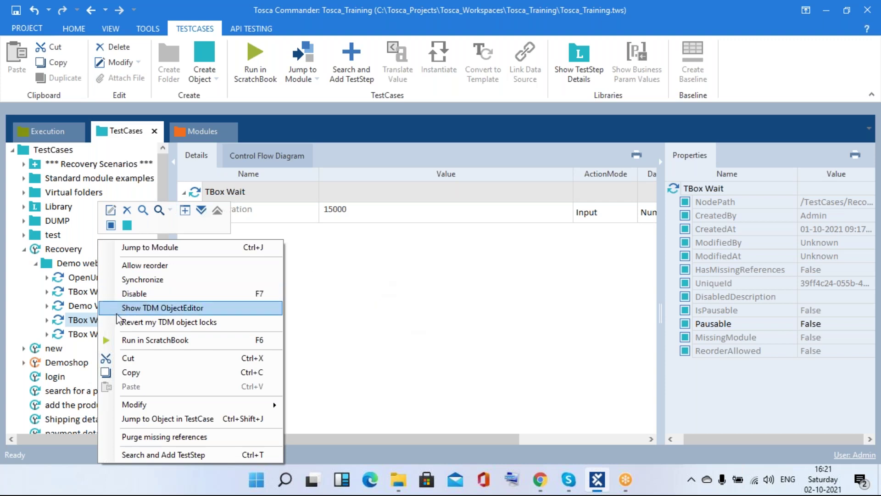
left_click(134, 294)
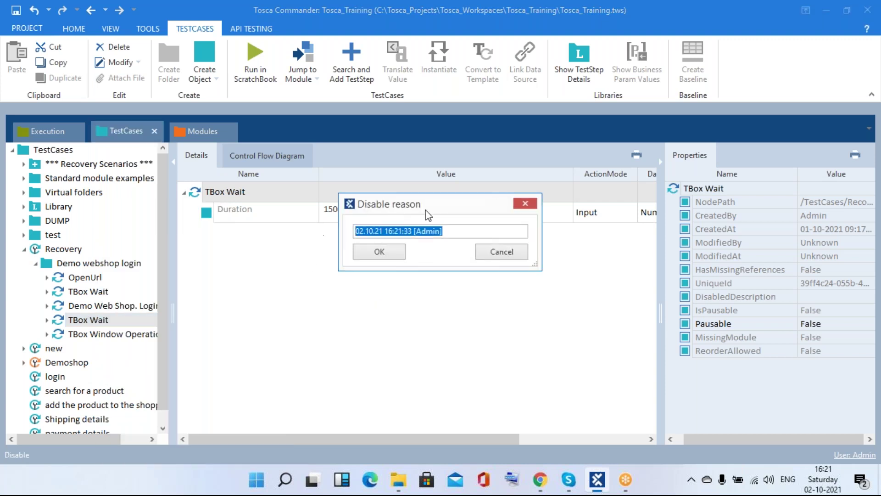
left_click(456, 232)
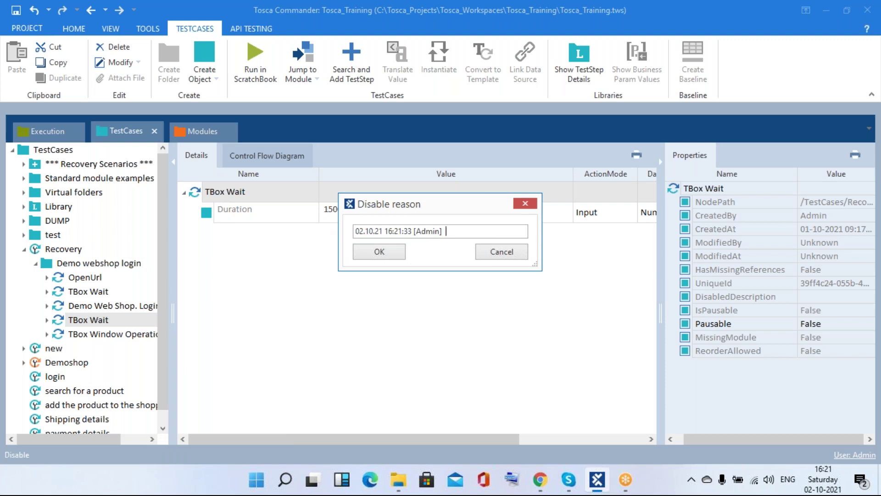
type("notnecessary")
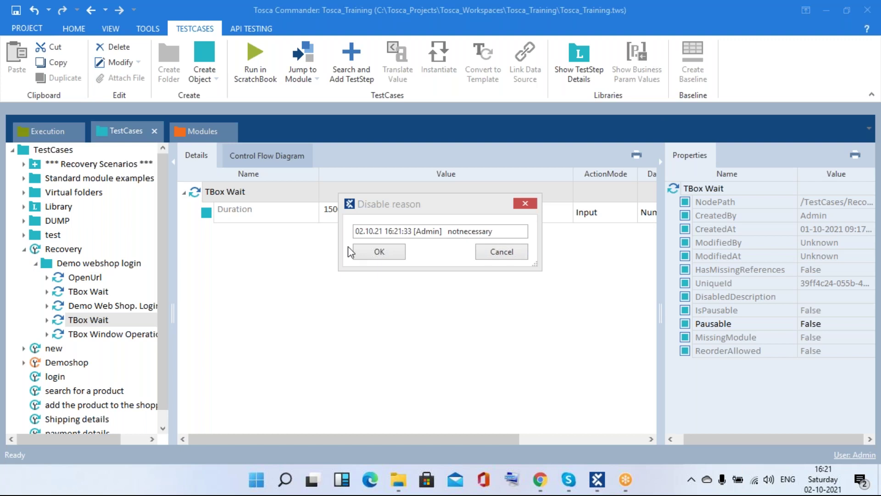
left_click(365, 249)
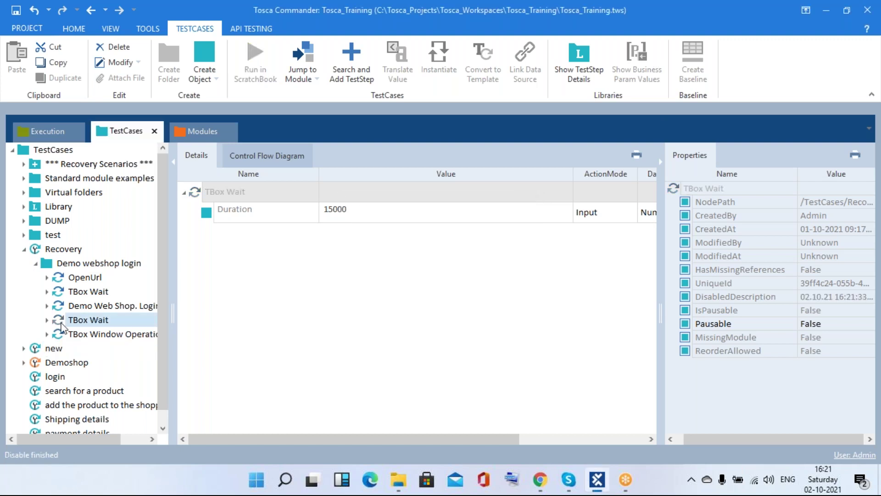
- Check the enable option for the disabled TBox Wait step, and collapse and re-expand Recovery to view its state
left_click(77, 321)
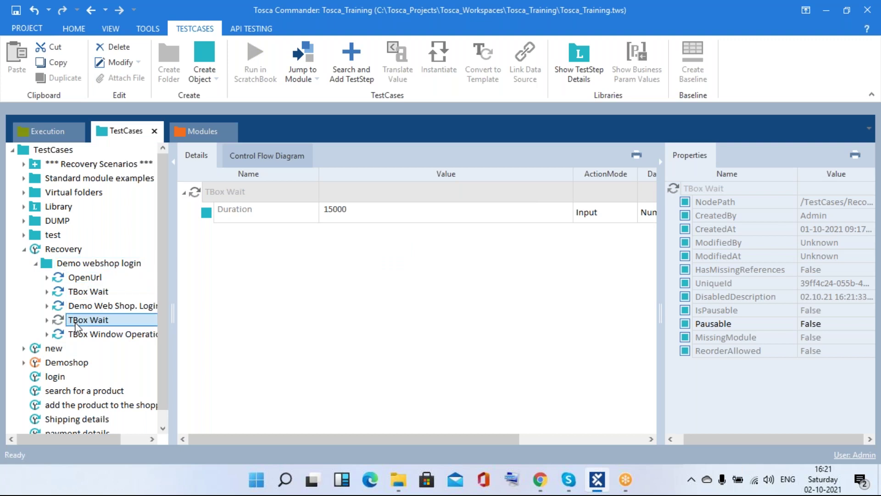
right_click(78, 326)
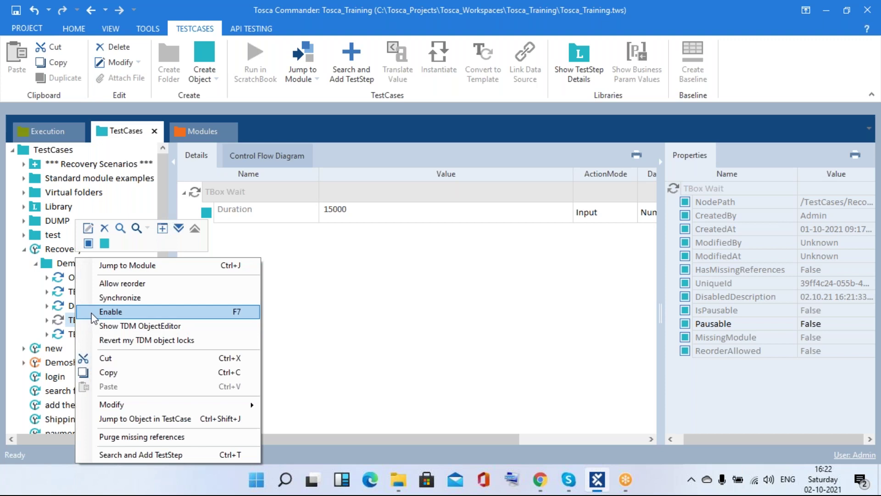
left_click(333, 341)
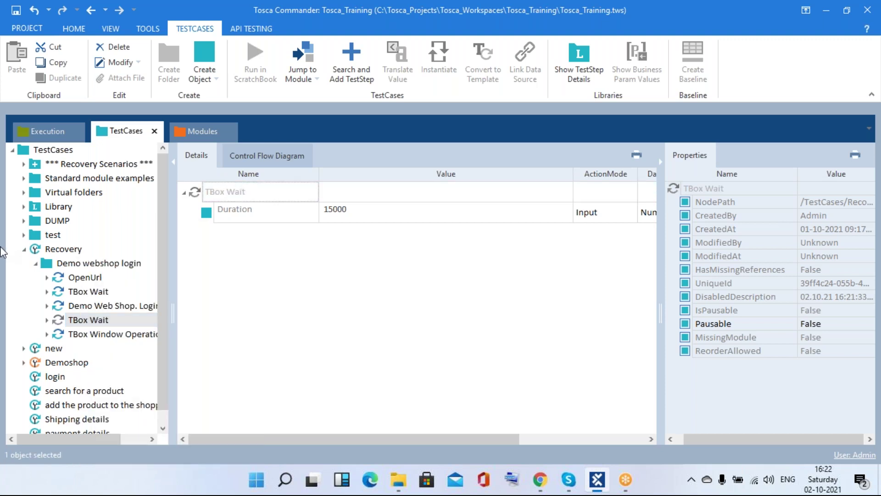
left_click(23, 248)
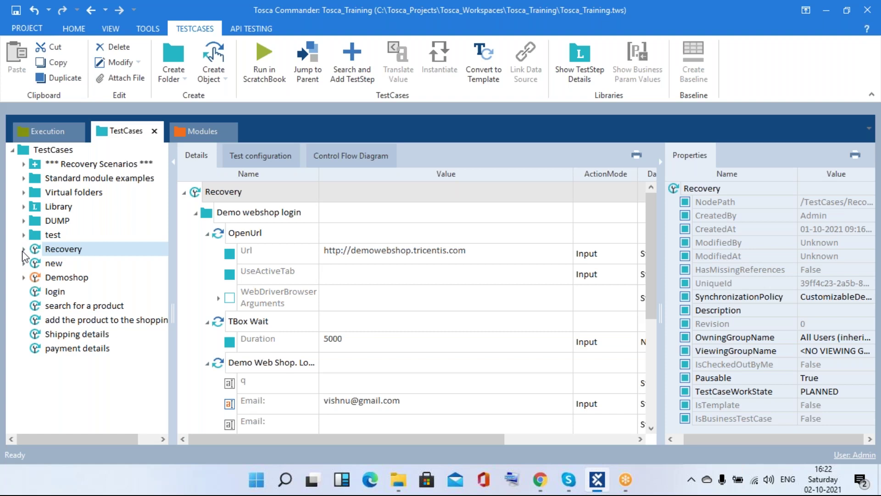
left_click(24, 250)
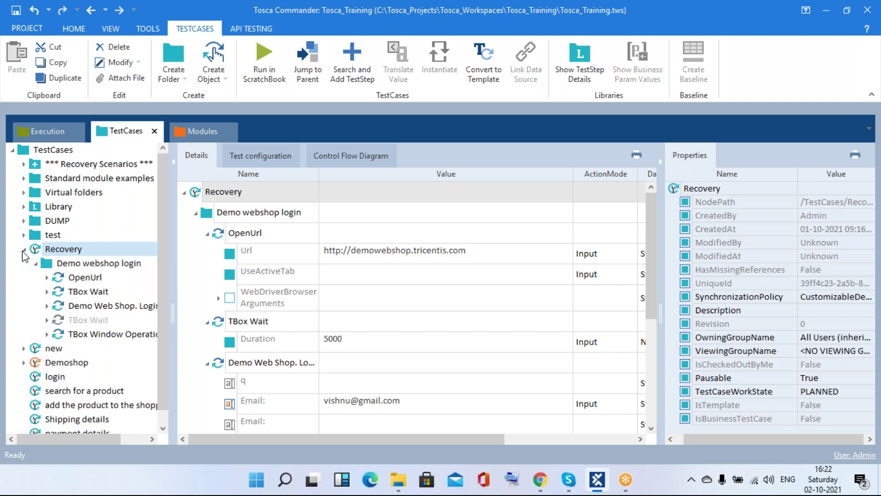
left_click(108, 265)
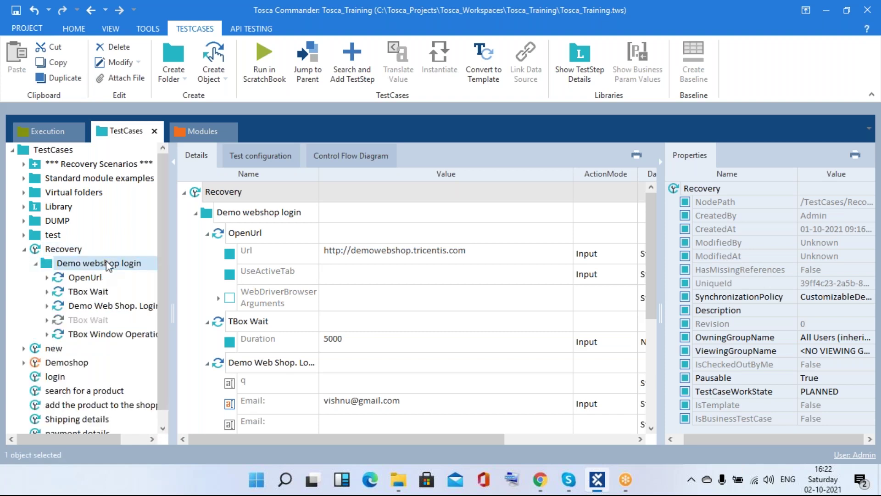
- Delete the filled-in Email and Password entries from the Demo Web Shop. Login step
left_click(81, 306)
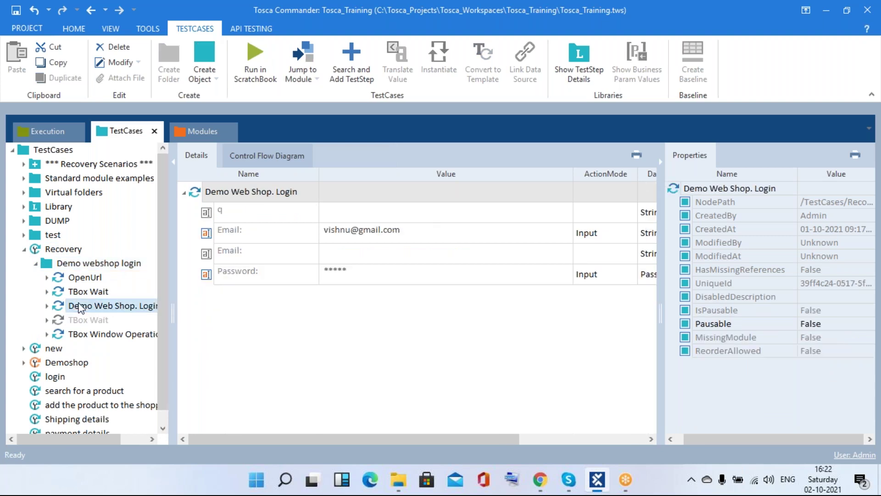
right_click(360, 233)
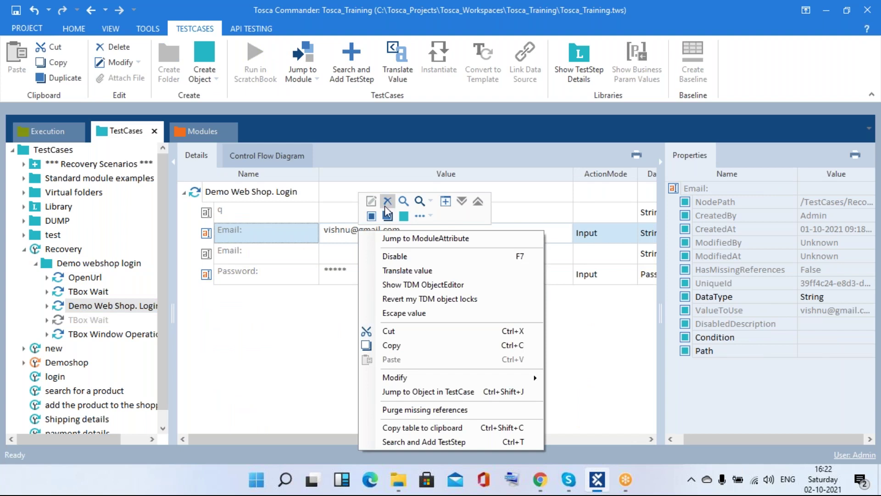
left_click(387, 201)
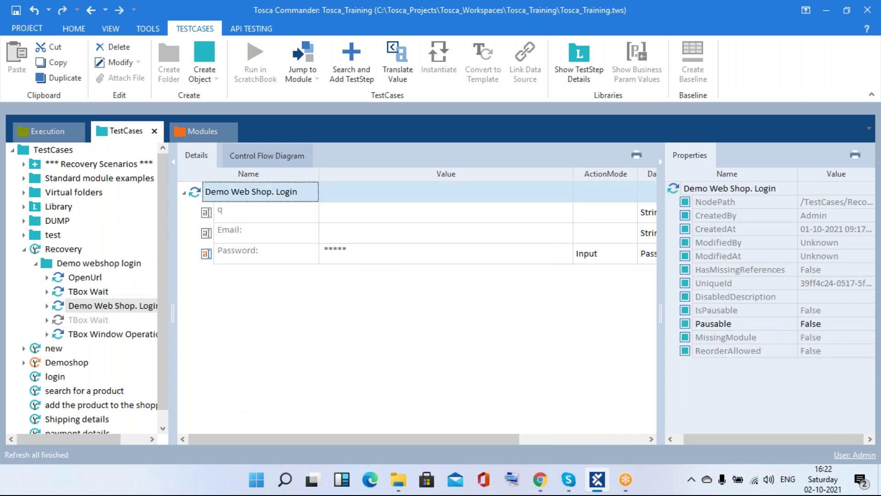
right_click(314, 251)
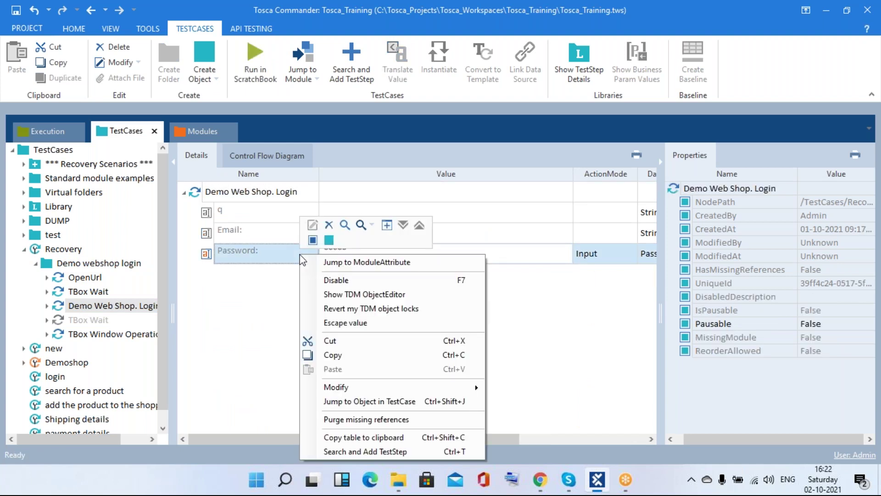
left_click(324, 228)
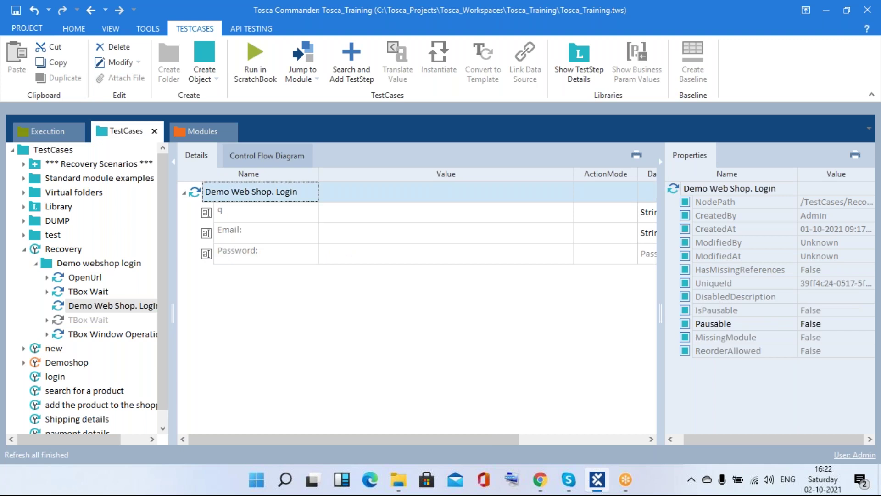
- Enter {ADAY} as the value of q in the Demo Web Shop. Login step
left_click(347, 215)
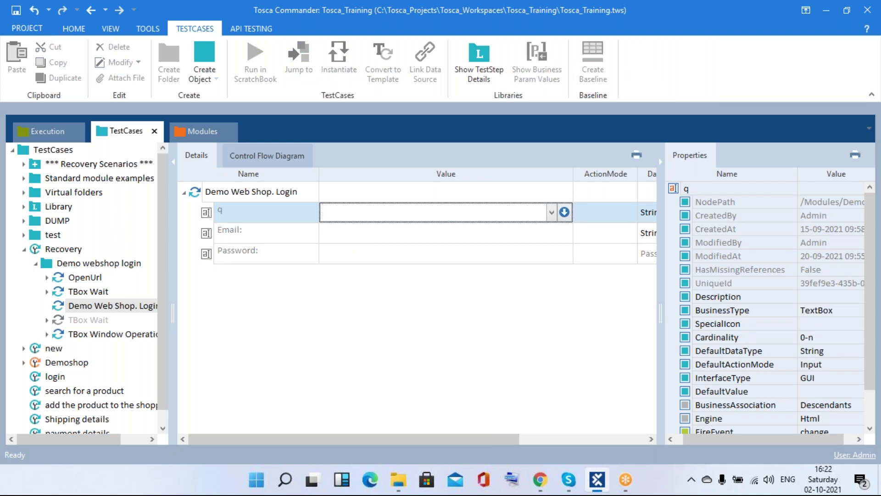
type("{Click")
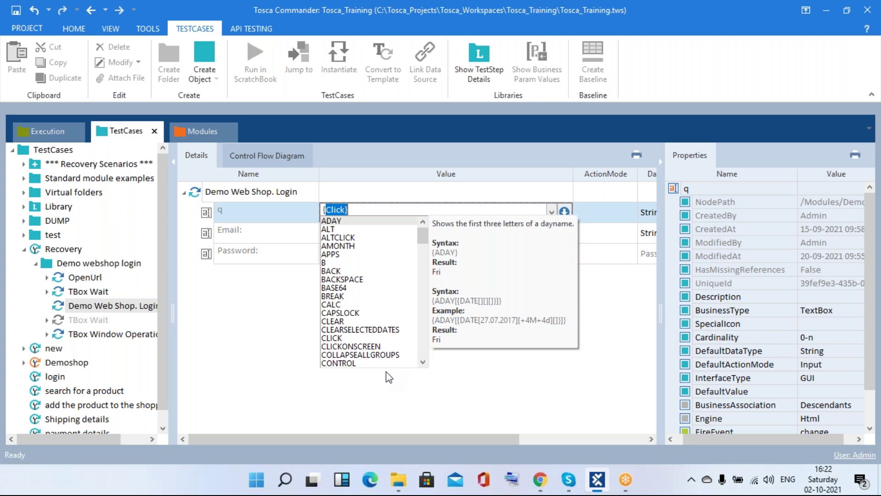
left_click(335, 222)
left_click(377, 210)
key("BackSpace")
key("BackSpace")
key("BackSpace")
key("BackSpace")
key("BackSpace")
key("BackSpace")
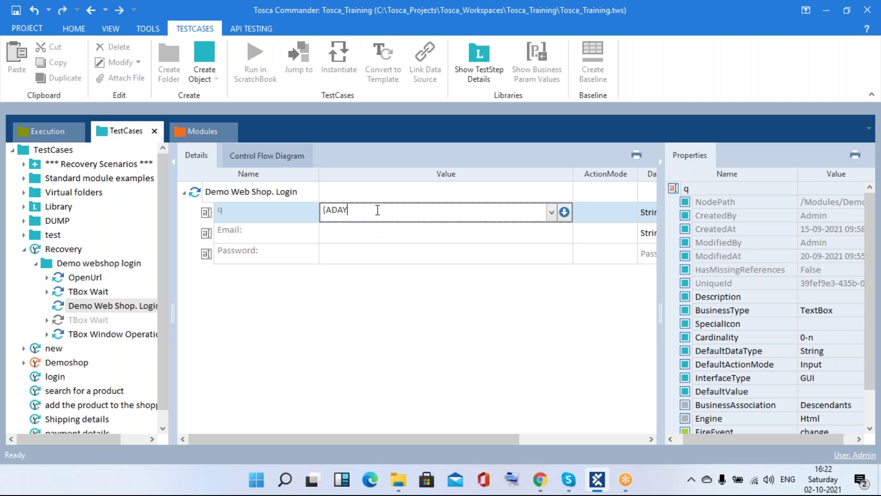
type("}")
key("Return")
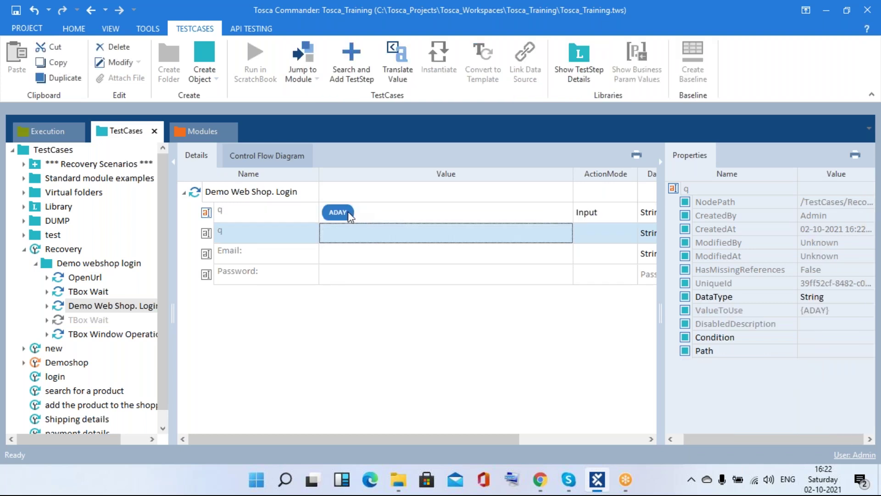
- Translate the {ADAY} value of q to view its result, and close the result message
right_click(350, 214)
left_click(390, 253)
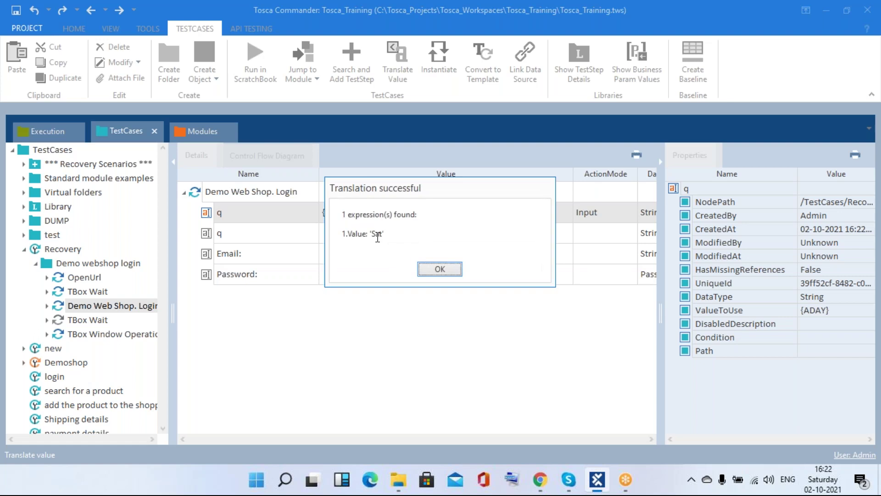
left_click(448, 272)
- Change the value of q to {lDAY} and translate it to check the result
left_click(345, 212)
left_click(344, 212)
left_click(332, 210)
key("BackSpace")
type("L")
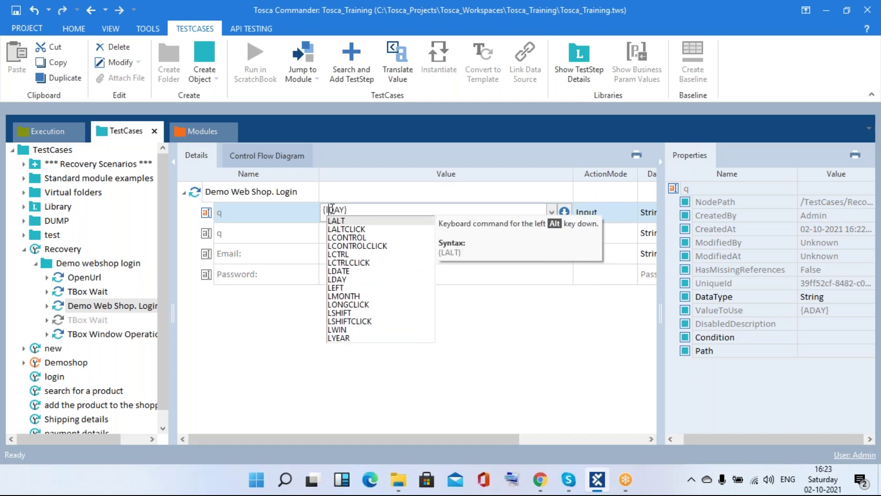
left_click(300, 360)
right_click(347, 216)
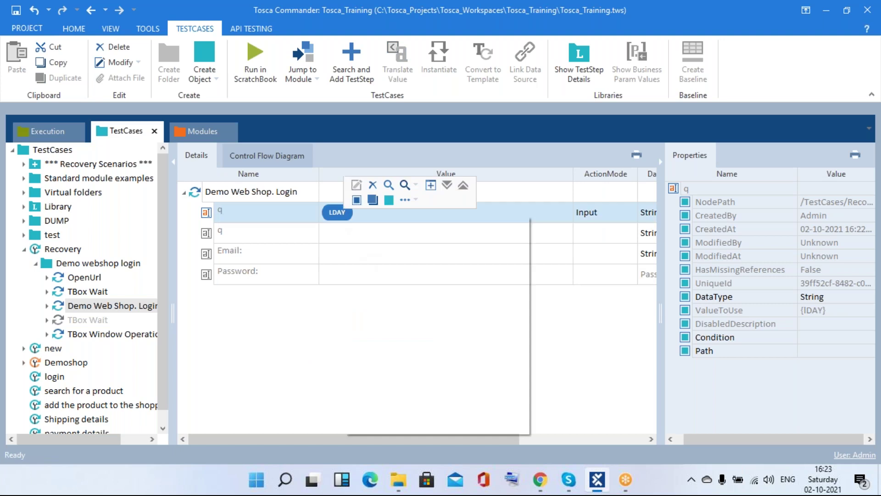
left_click(374, 263)
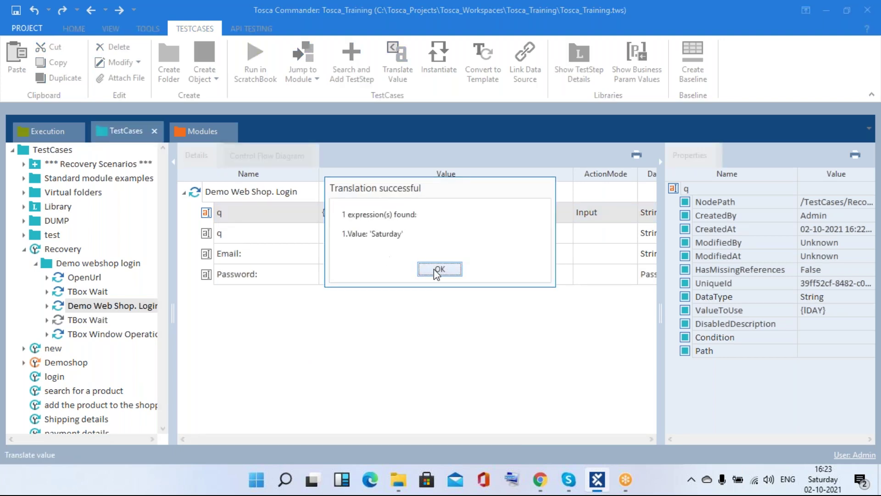
left_click(439, 275)
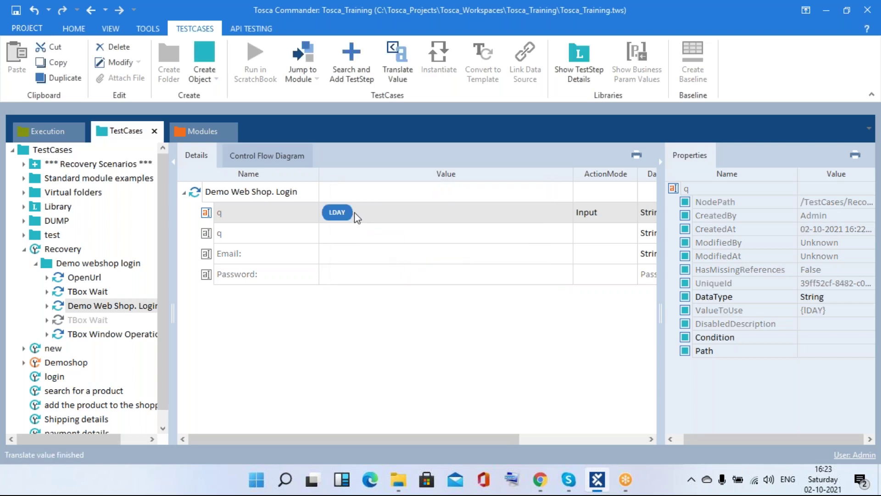
- Replace the value of q with {day} and translate it to check the result
left_click(347, 218)
double_click(345, 211)
left_click(345, 209)
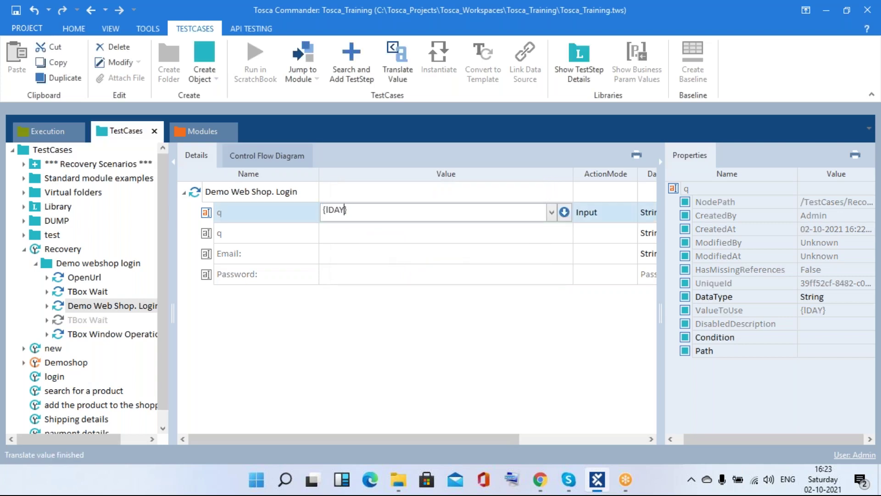
key("BackSpace")
key("BackSpace")
key("BackSpace")
key("BackSpace")
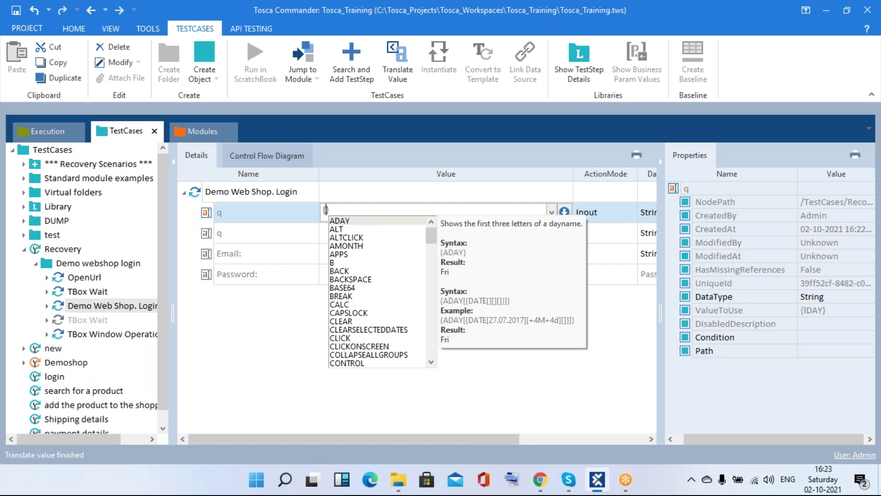
type("day")
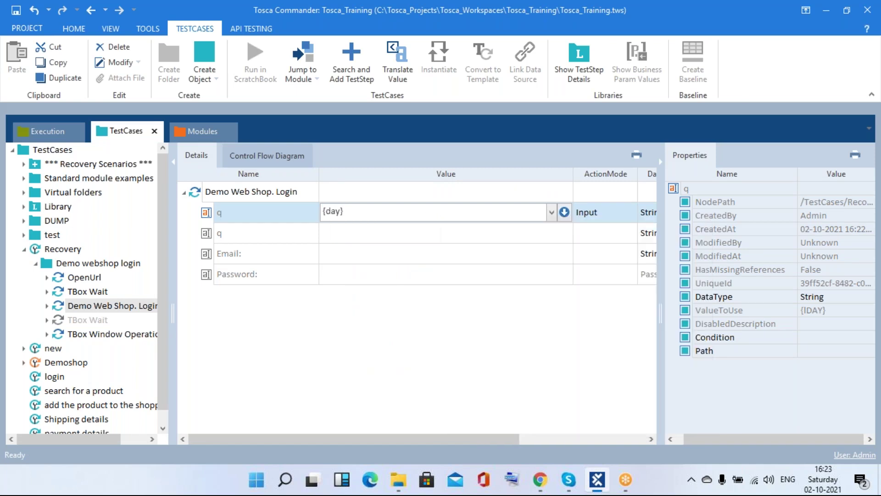
key("Return")
right_click(345, 213)
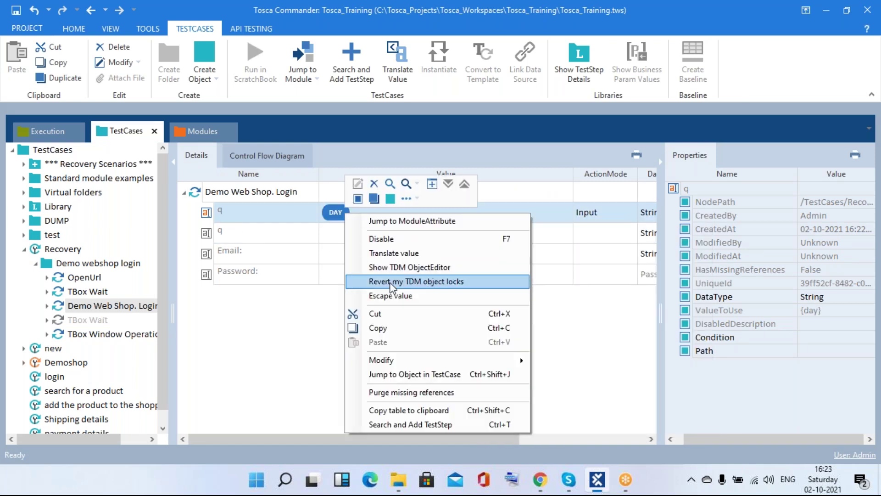
left_click(389, 254)
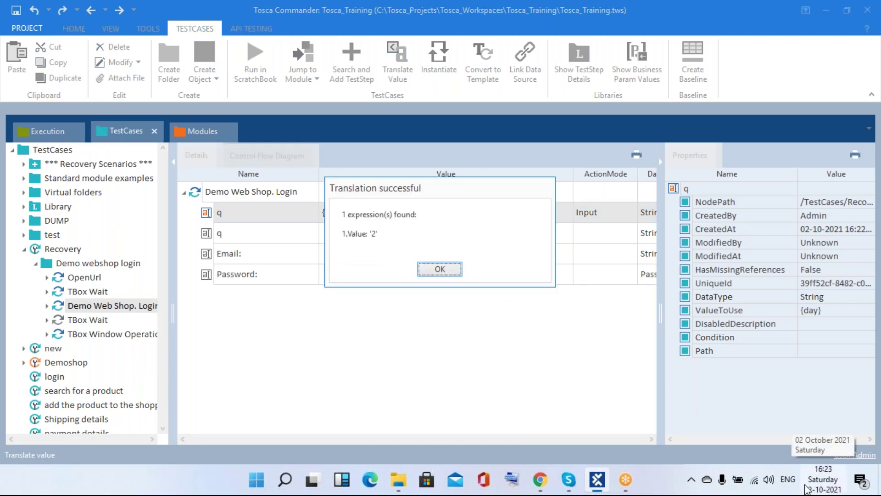
left_click(440, 268)
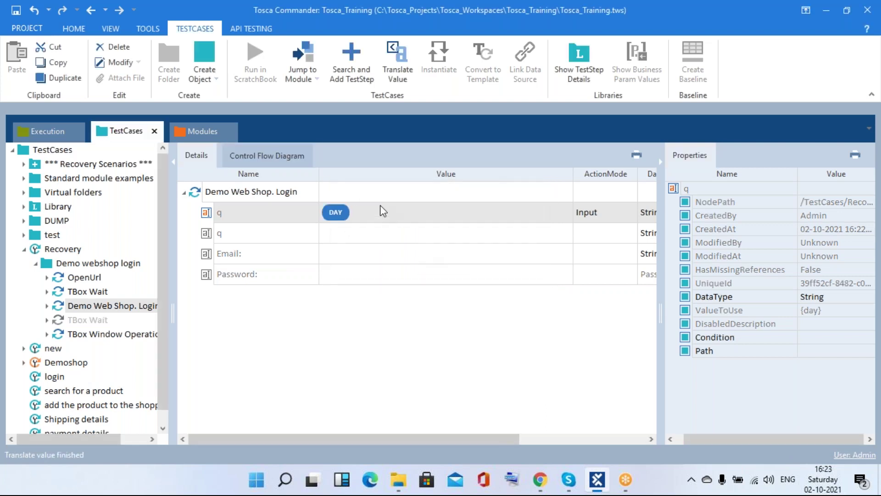
- Clear the value of the first q and browse the suggested dynamic expressions from ADAY to B, reading their descriptions
key("BackSpace")
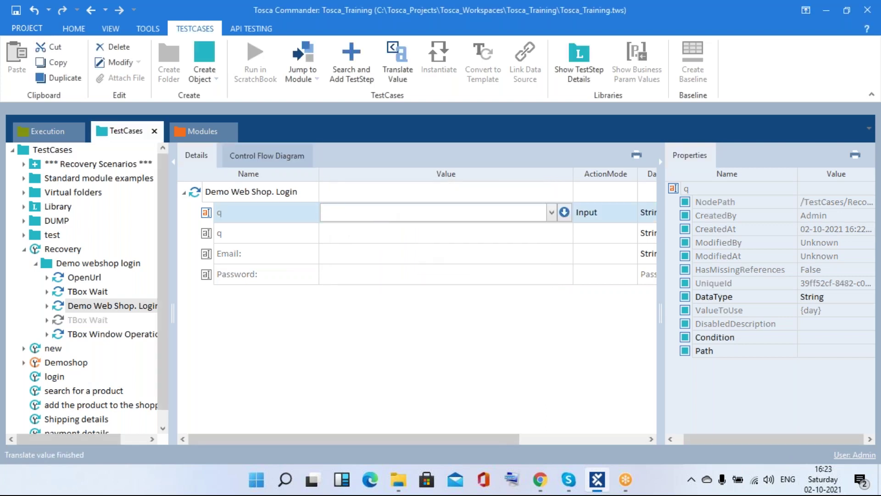
type("{Click")
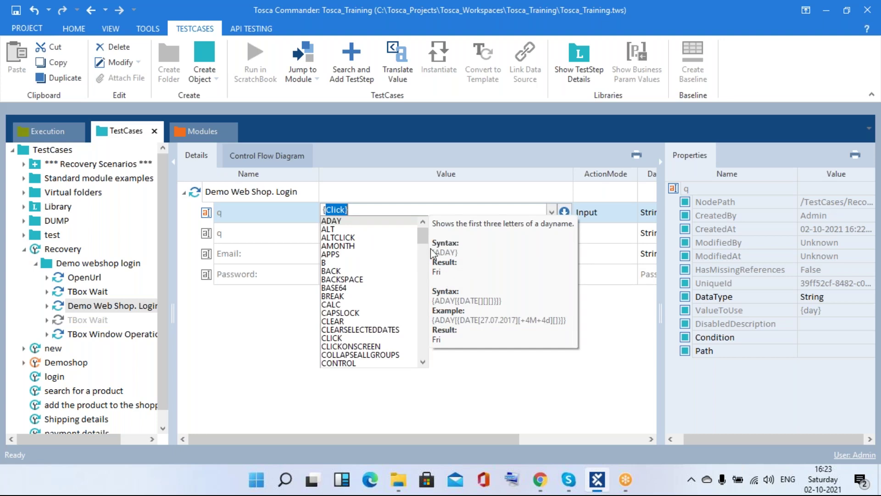
key("Down")
key("Down")
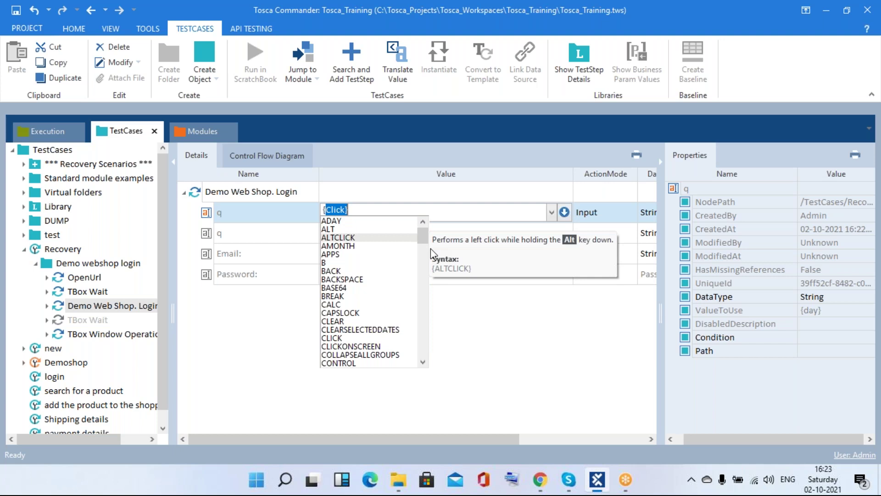
key("Down")
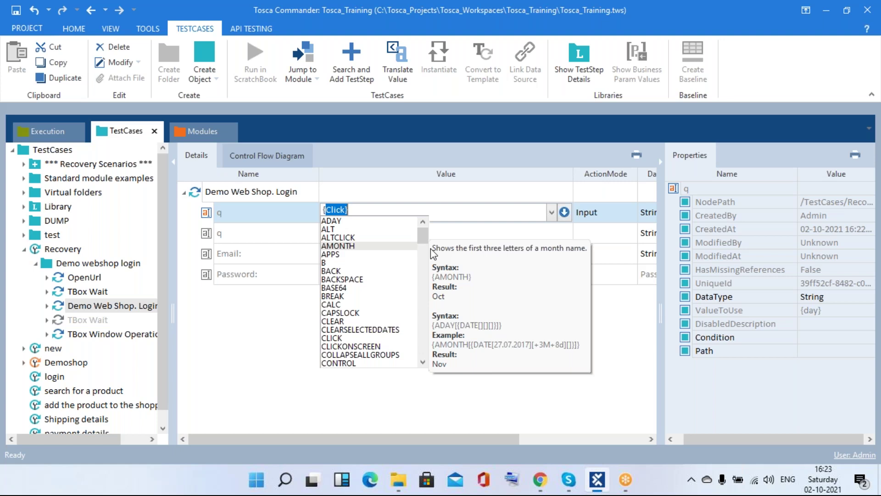
key("Down")
key("Down")
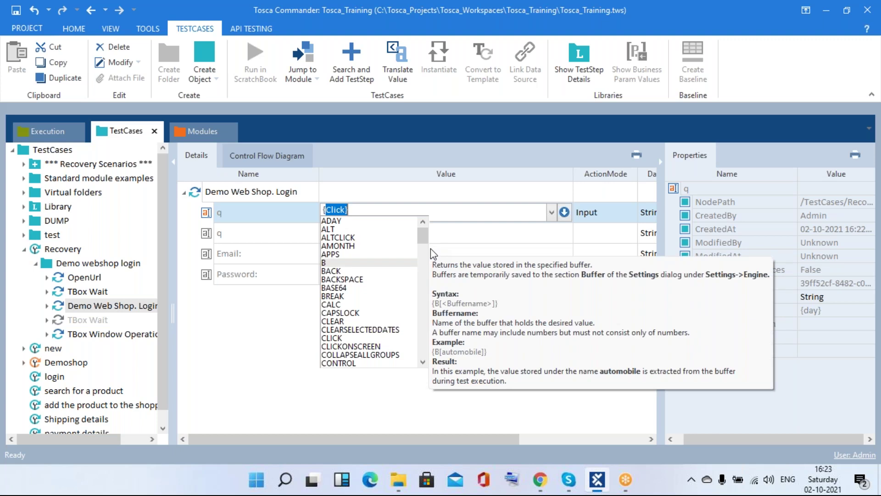
- Start a buffer expression with {b[ in the first q to examine the available buffer names, and remove it again
type("b")
type("[")
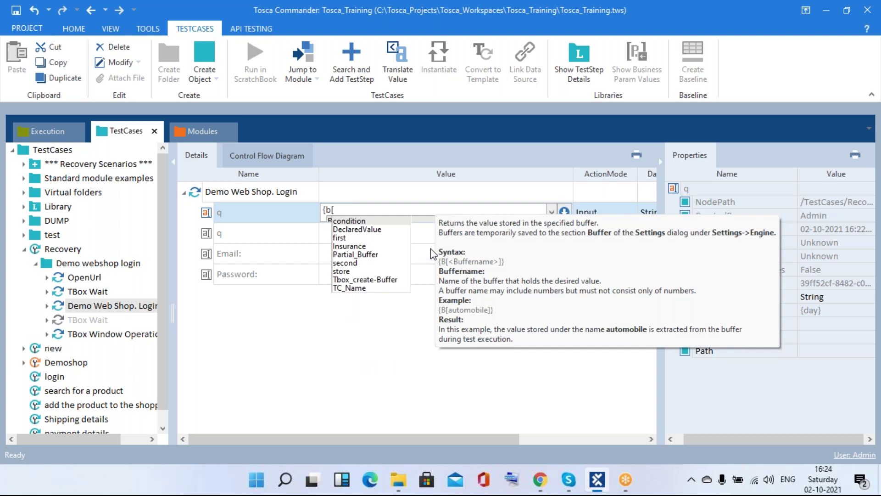
key("BackSpace")
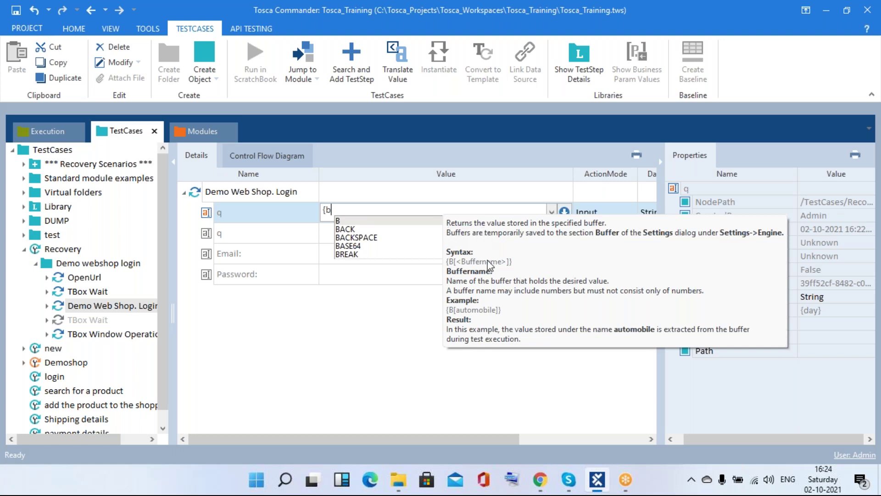
key("BackSpace")
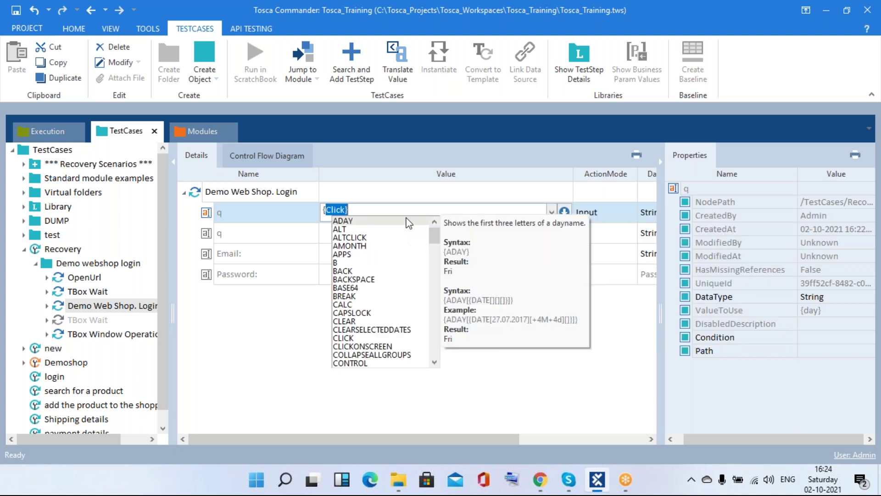
- Set the value of the first q to {DATE} and translate it to check the result
type("Da")
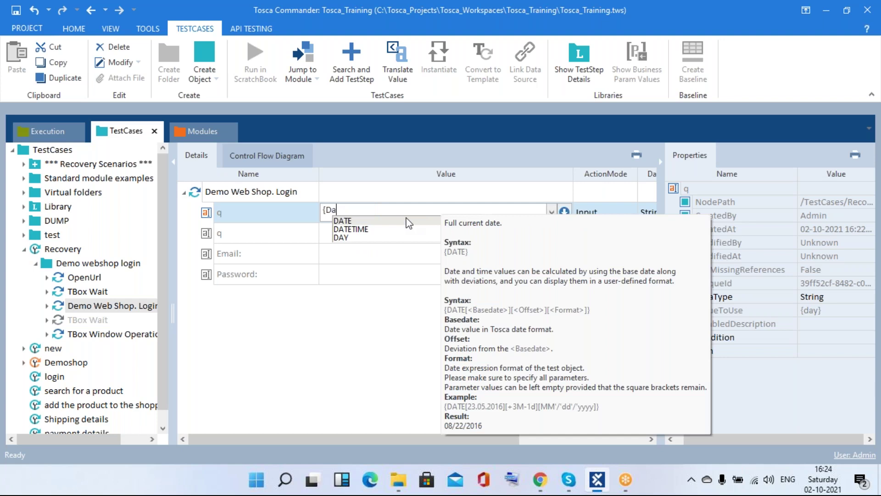
key("Return")
key("Return")
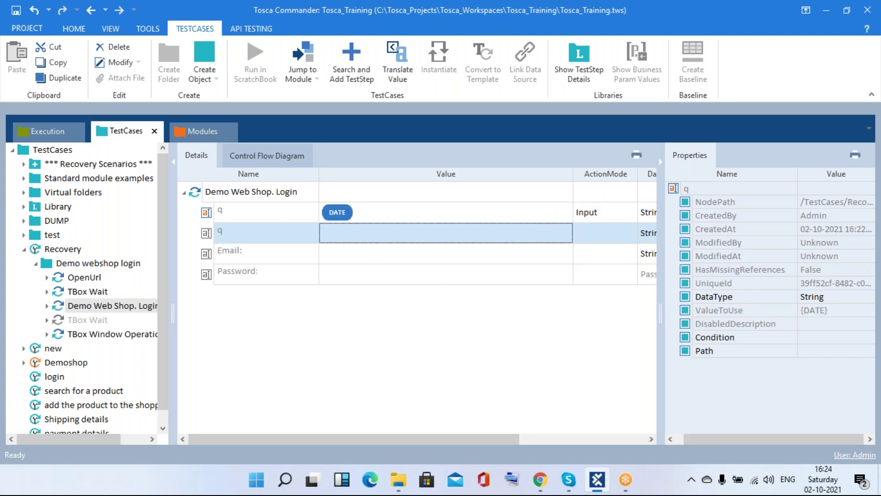
right_click(354, 213)
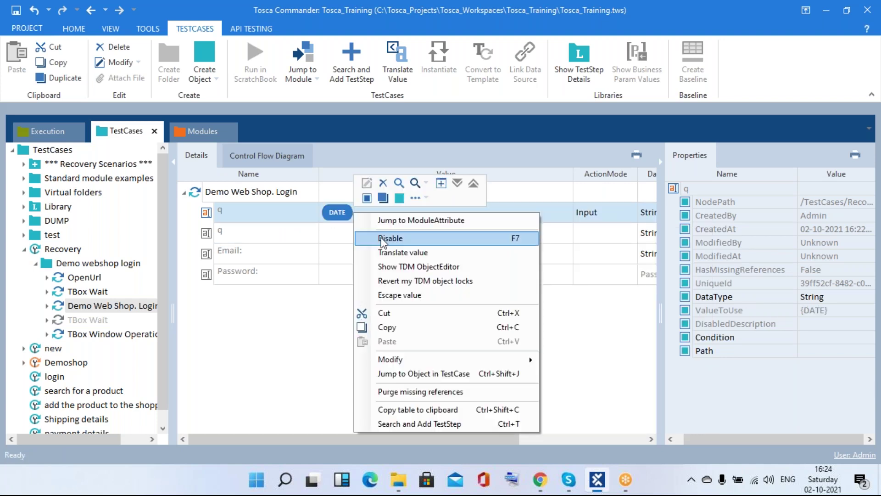
left_click(393, 253)
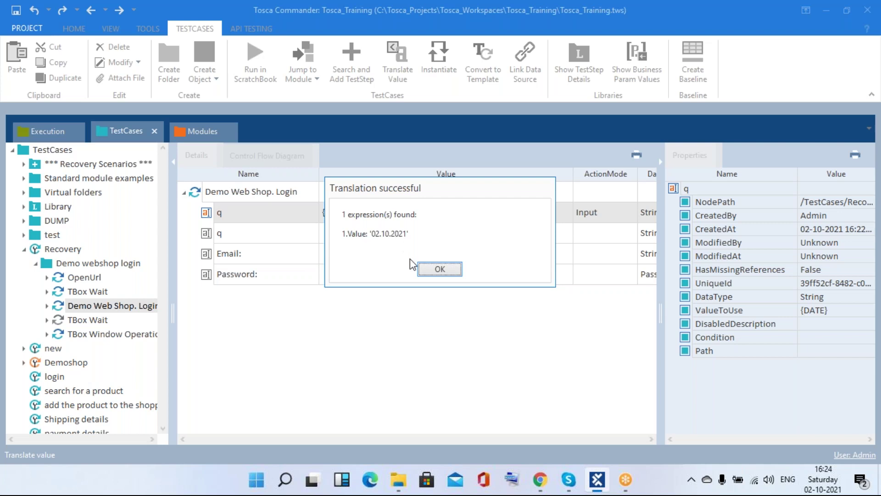
left_click(439, 269)
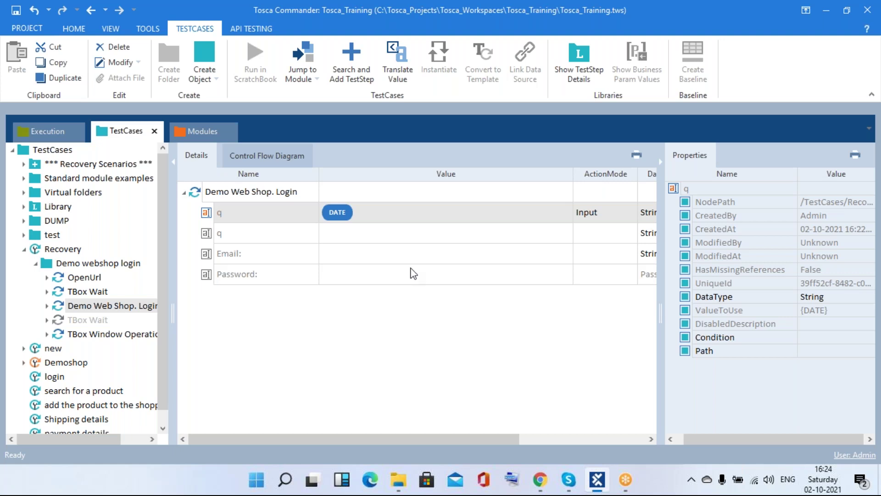
- Enter {Date[][][]} with empty base date, offset and format as the value of the second q
left_click(380, 241)
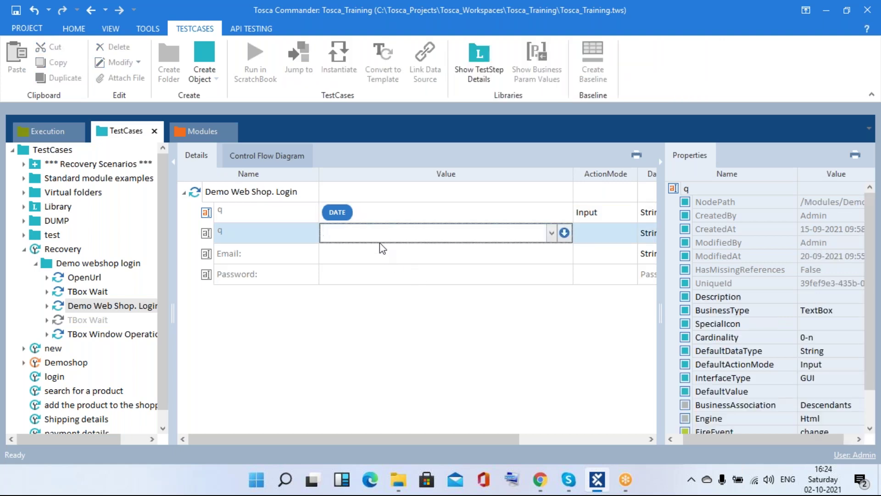
type("{Date")
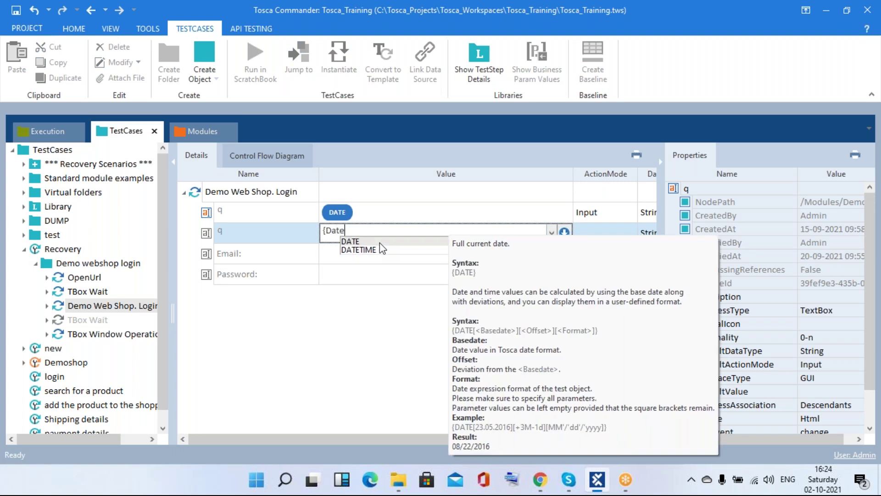
type("[][][")
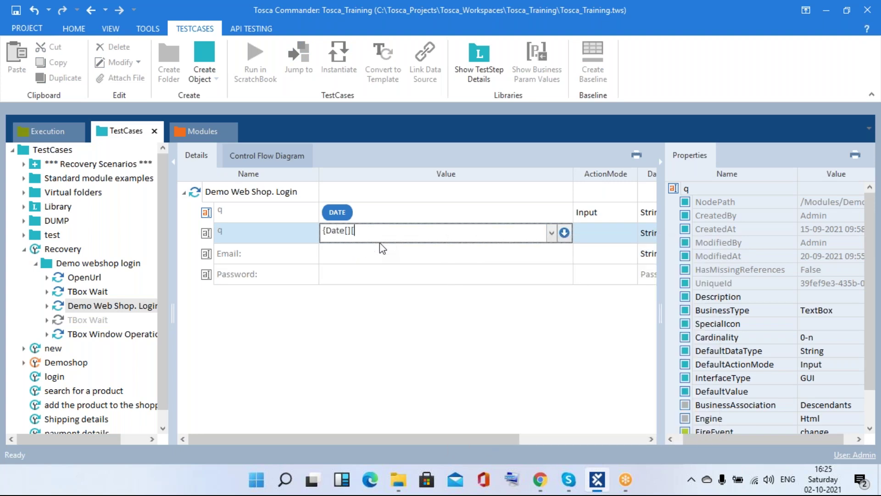
type("]}")
key("Return")
- Add the offset +7d to the date expression of the second q and translate it to check the result
left_click(376, 231)
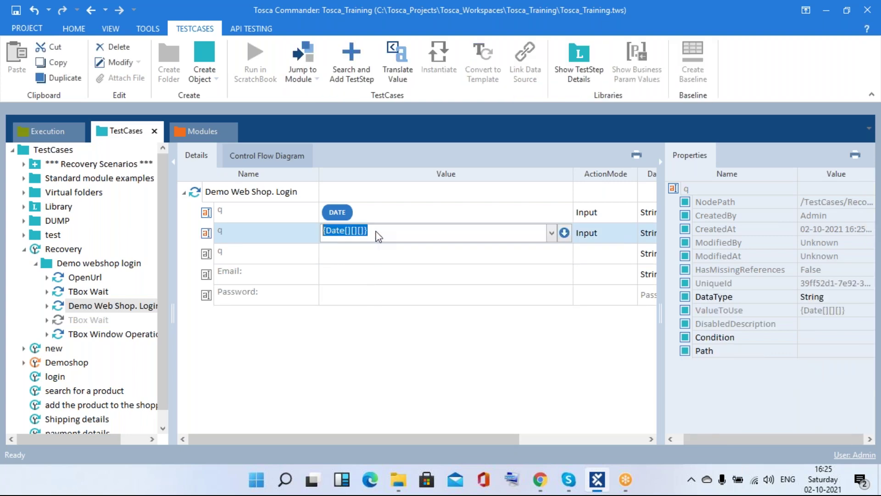
left_click(356, 229)
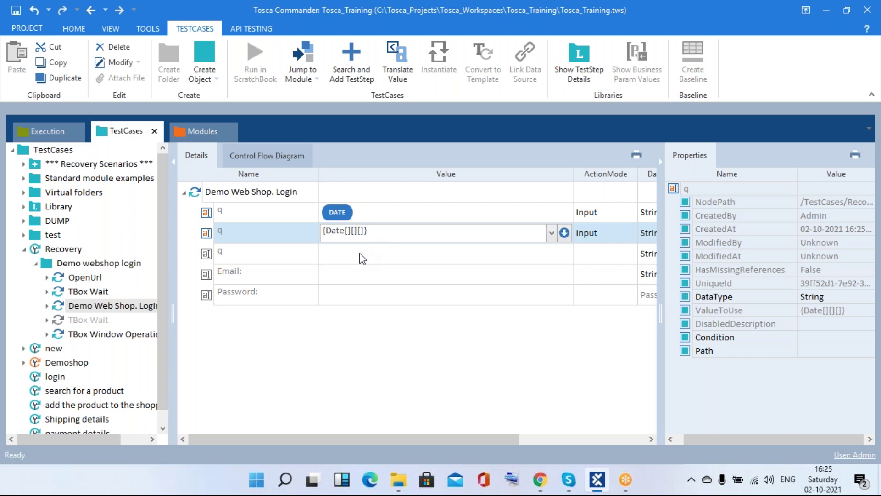
type("+7d")
left_click(364, 322)
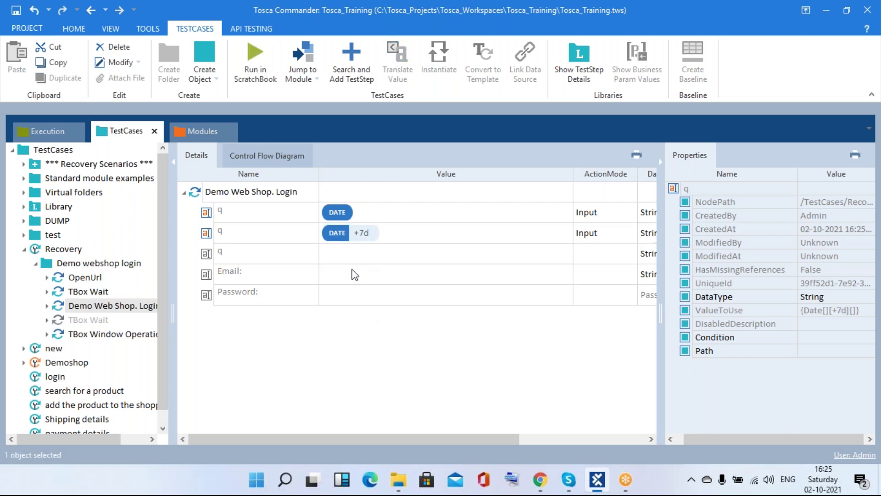
right_click(339, 242)
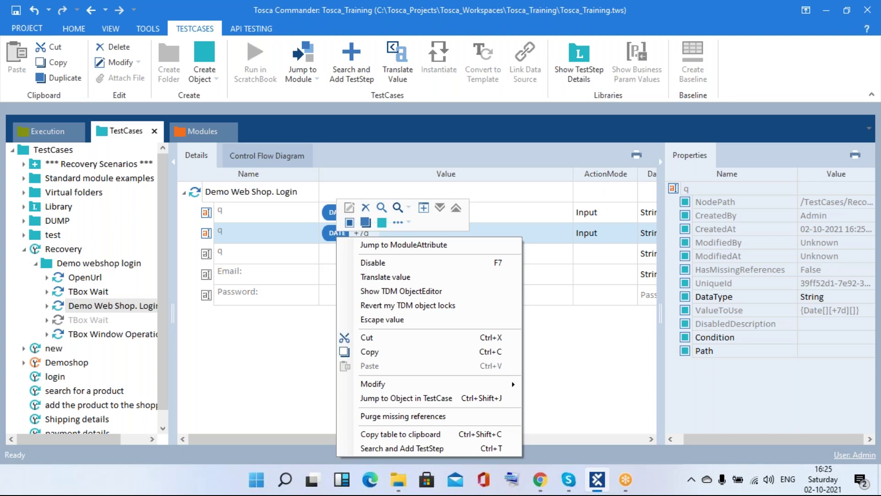
left_click(381, 277)
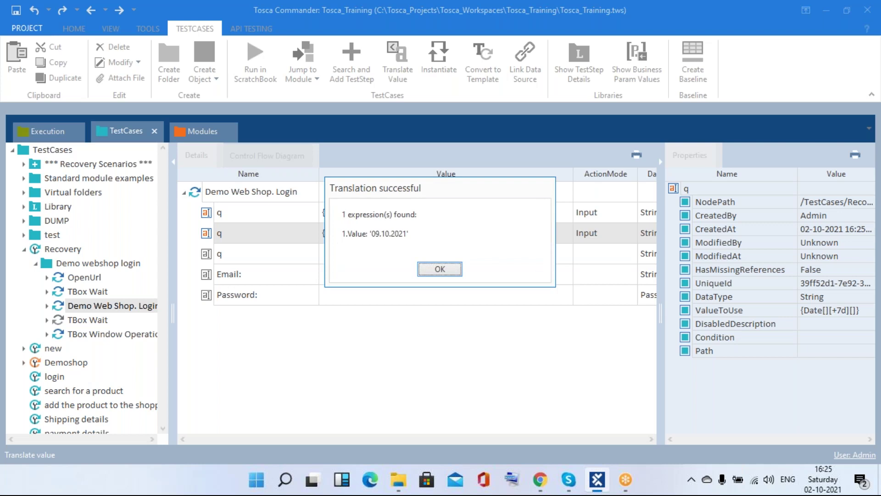
left_click(448, 271)
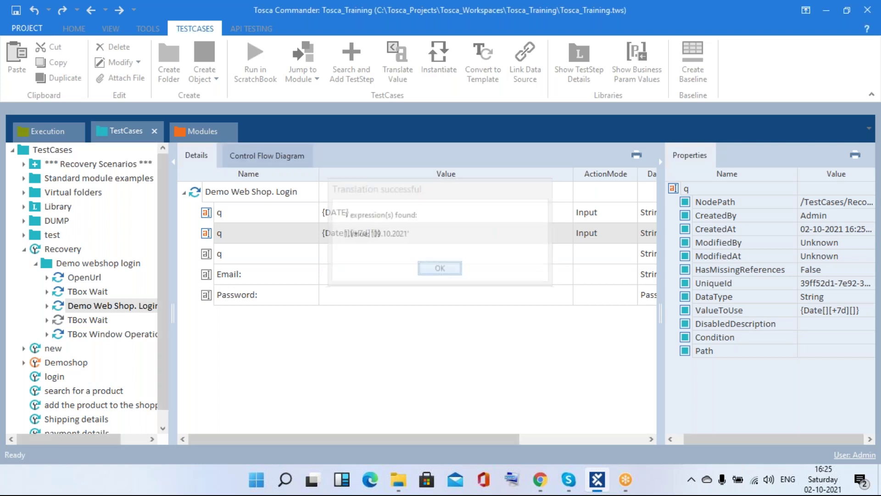
- Extend the offset of the second q's date expression to +7d+1M and translate it to check the result
left_click(370, 237)
double_click(363, 229)
left_click(368, 230)
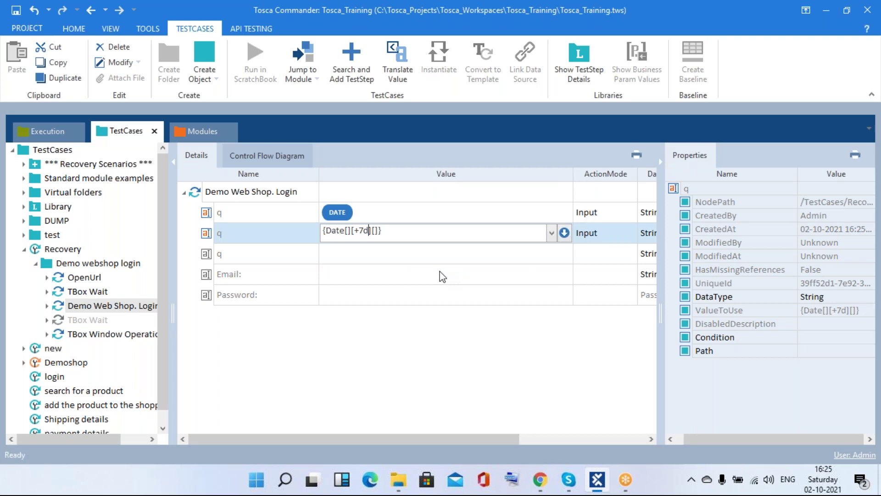
type("+7d+1M")
key("Return")
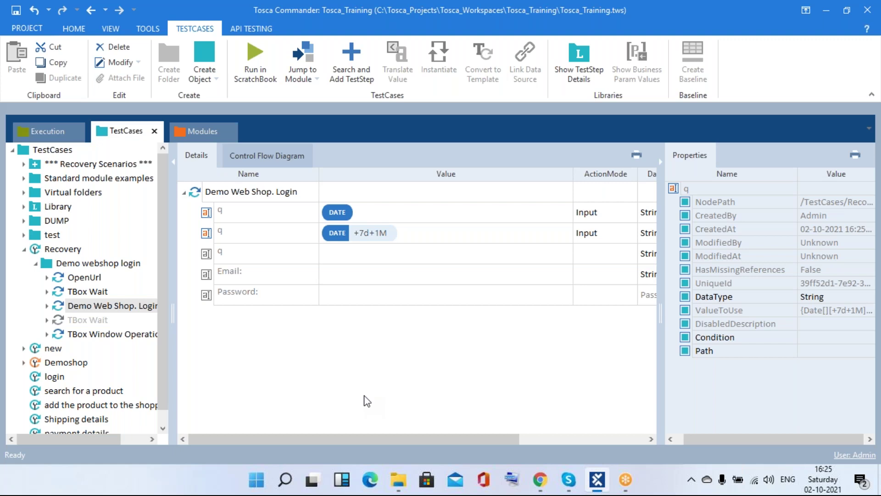
right_click(359, 239)
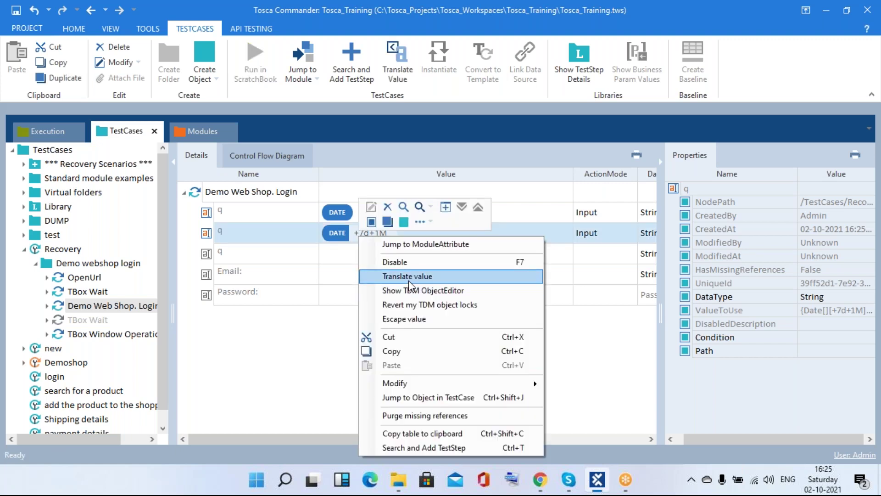
left_click(407, 276)
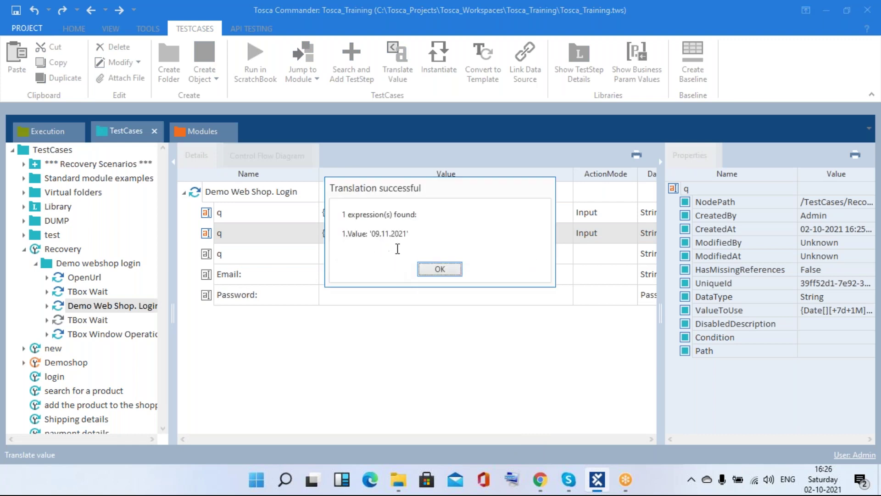
left_click(431, 273)
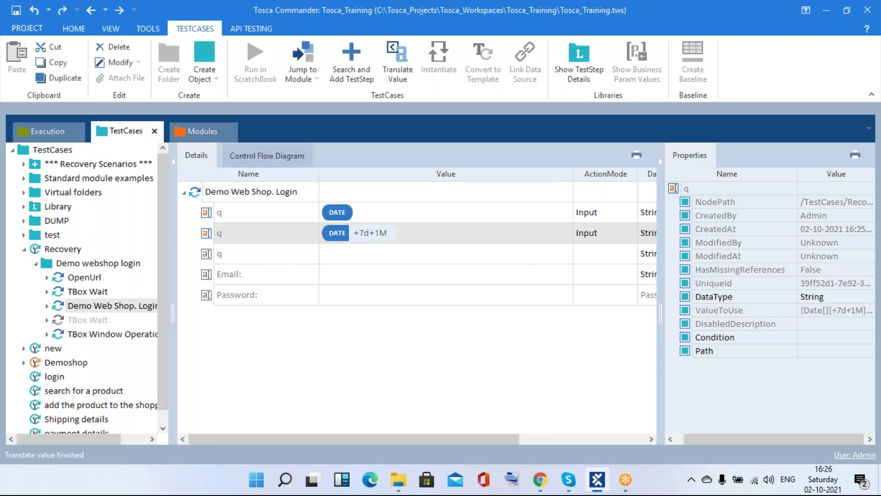
- Add the format MM/dd/yyyy to the second q's date expression and translate it to check the result
left_click(444, 238)
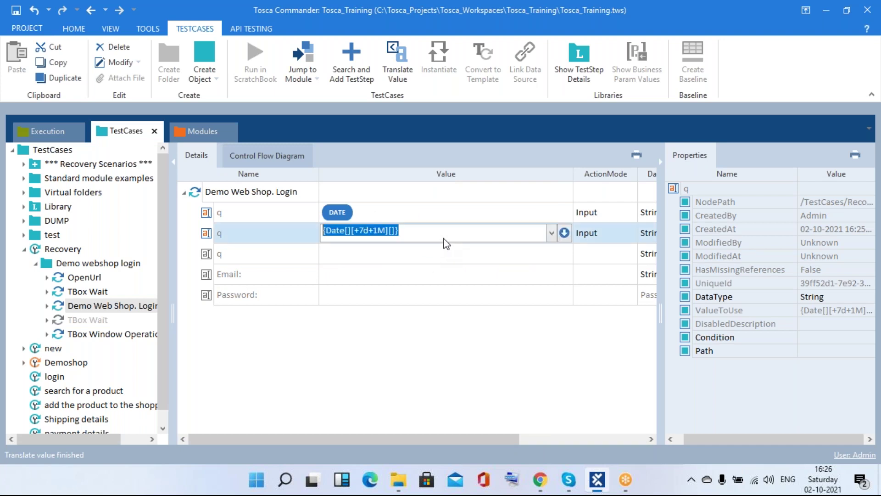
key("End")
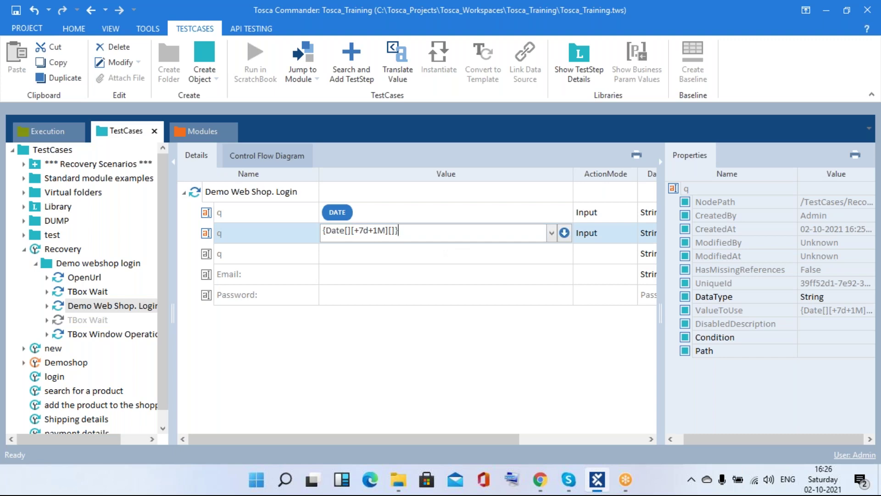
left_click(390, 231)
type("MM/dd/")
type("yyyy")
left_click(444, 311)
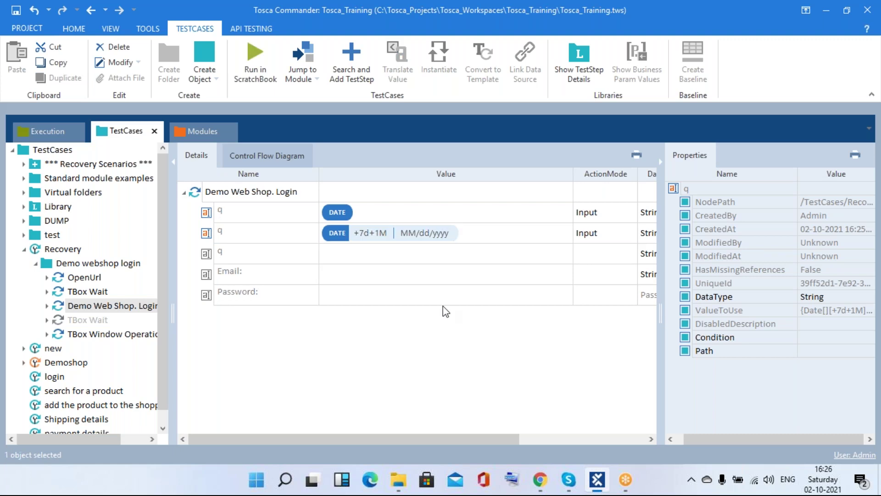
right_click(387, 234)
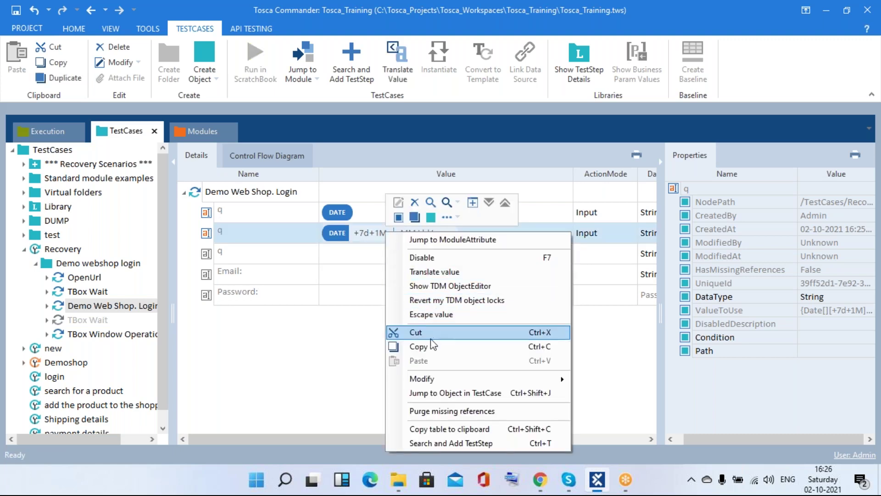
left_click(423, 274)
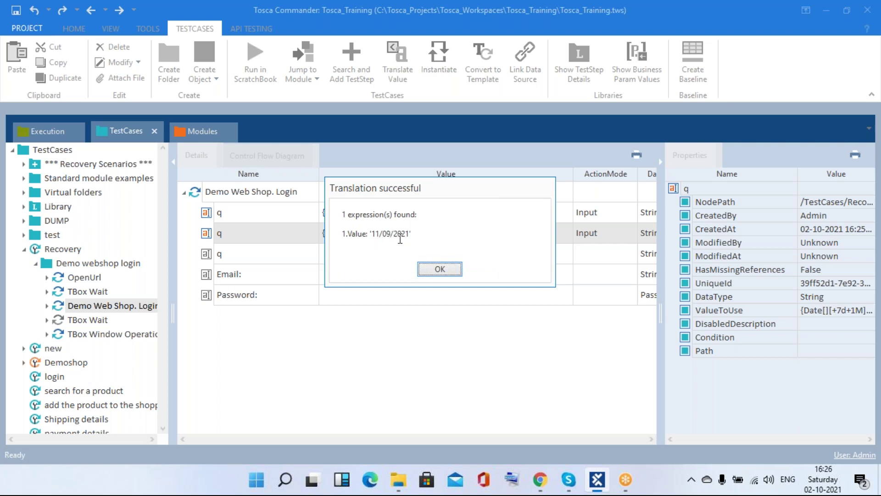
left_click(440, 270)
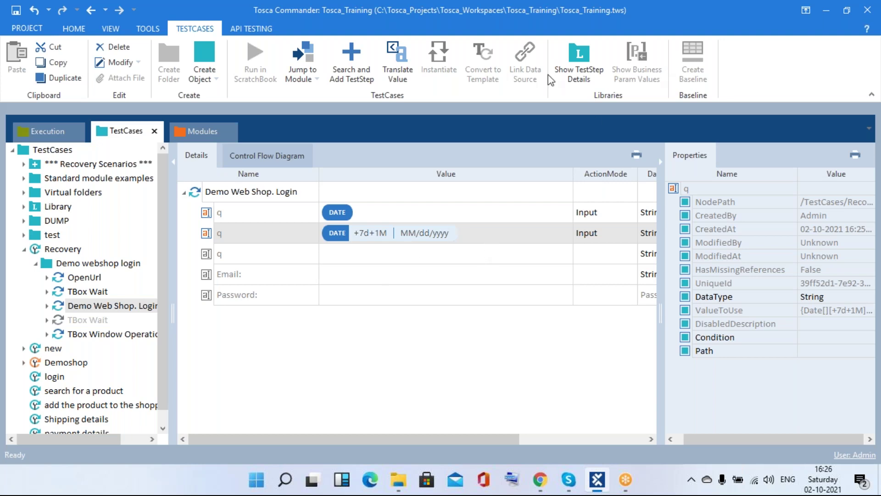
- Enter {Rnd[6]} as the value of the third q to generate a random six-digit number
left_click(513, 234)
key("End")
left_click(391, 258)
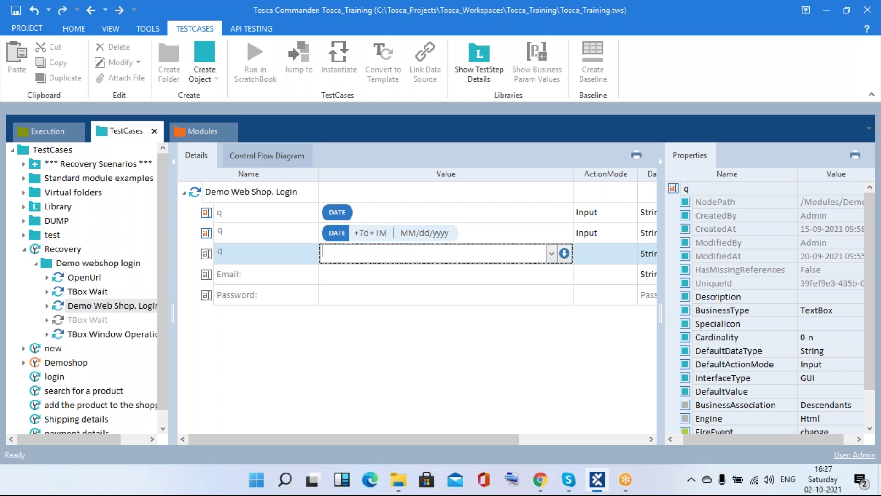
type("{R")
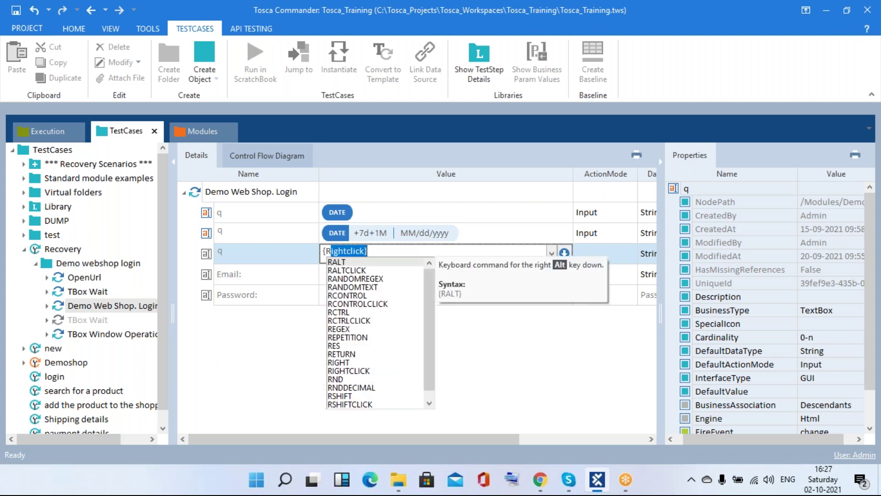
type("nd[")
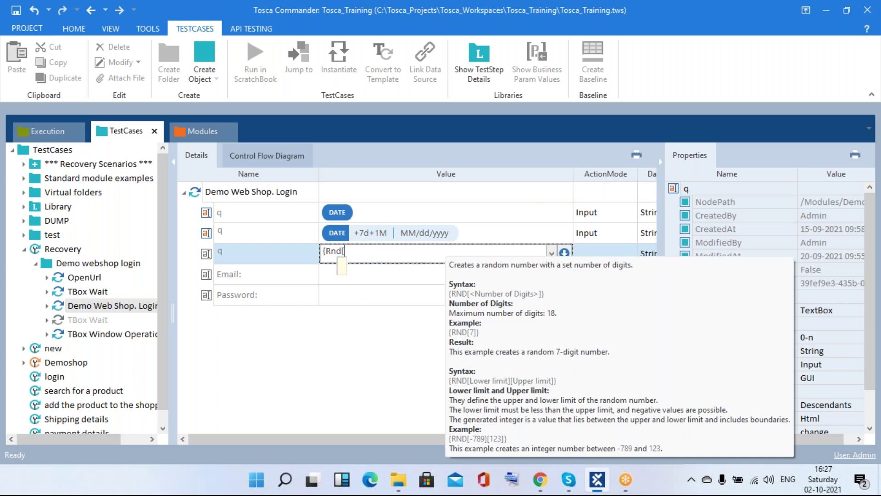
type("6]}")
key("Return")
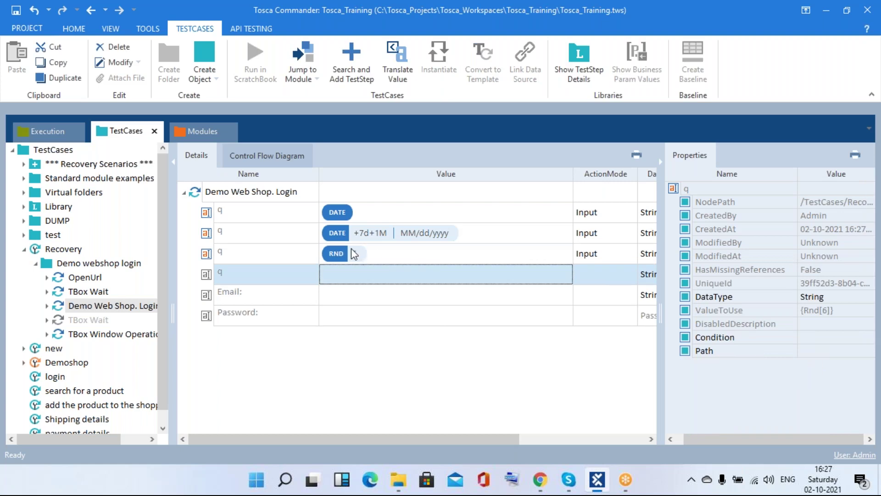
- Translate the random-number expression of the third q three times to compare the generated values
right_click(351, 249)
left_click(390, 284)
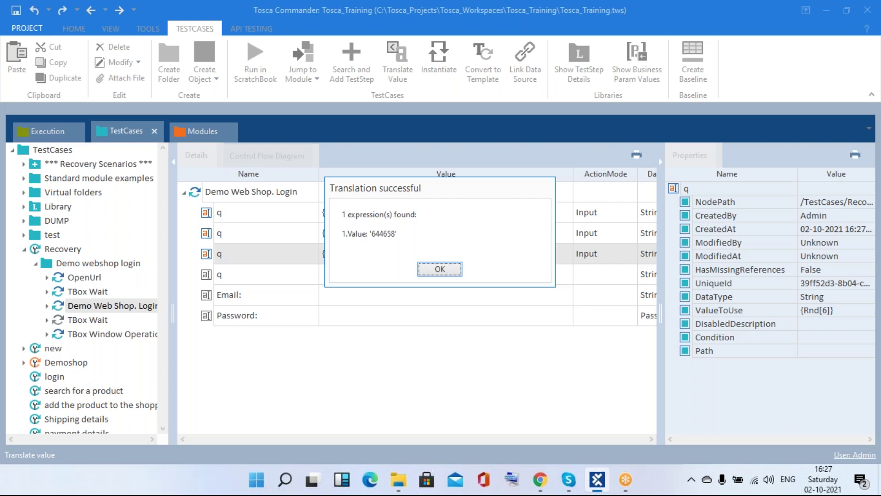
left_click(441, 269)
right_click(353, 256)
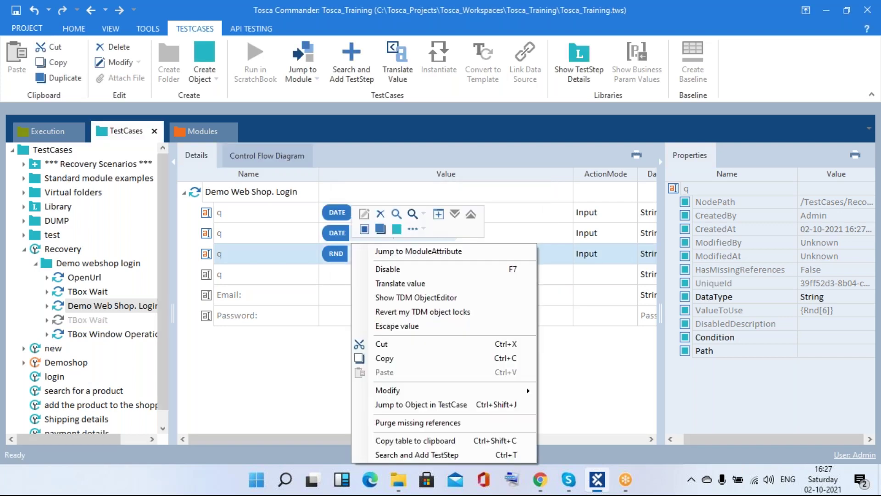
left_click(395, 289)
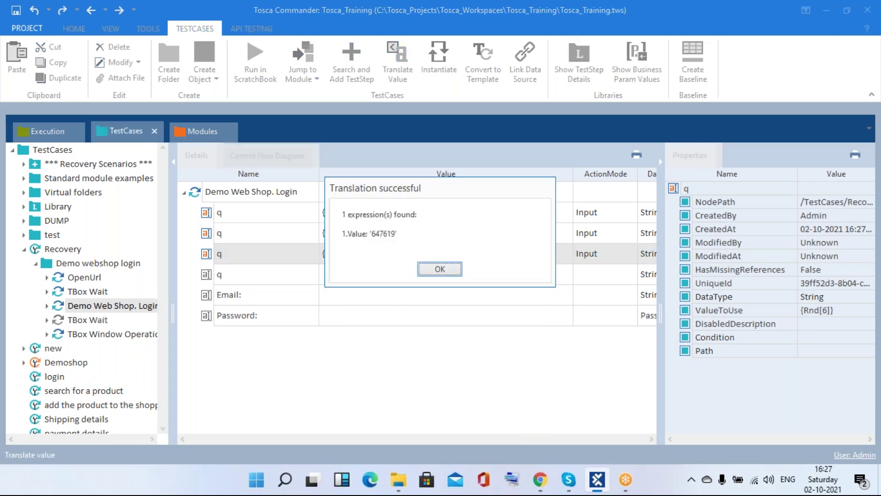
left_click(439, 269)
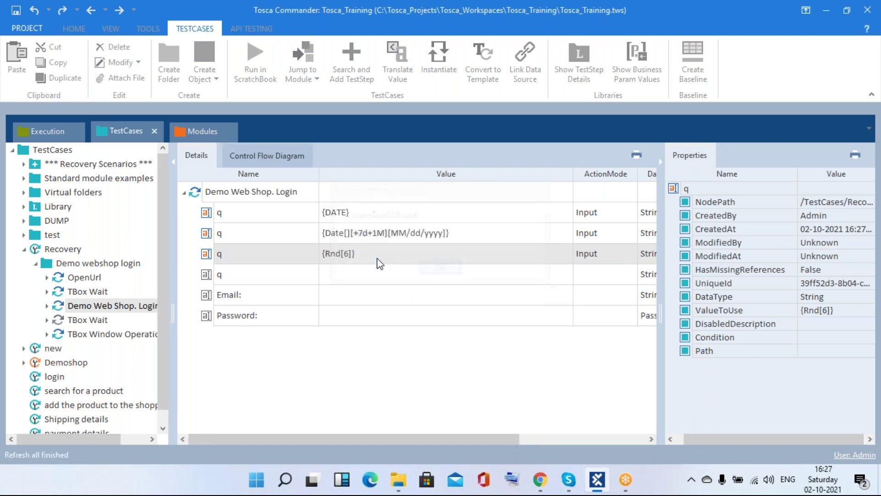
right_click(366, 258)
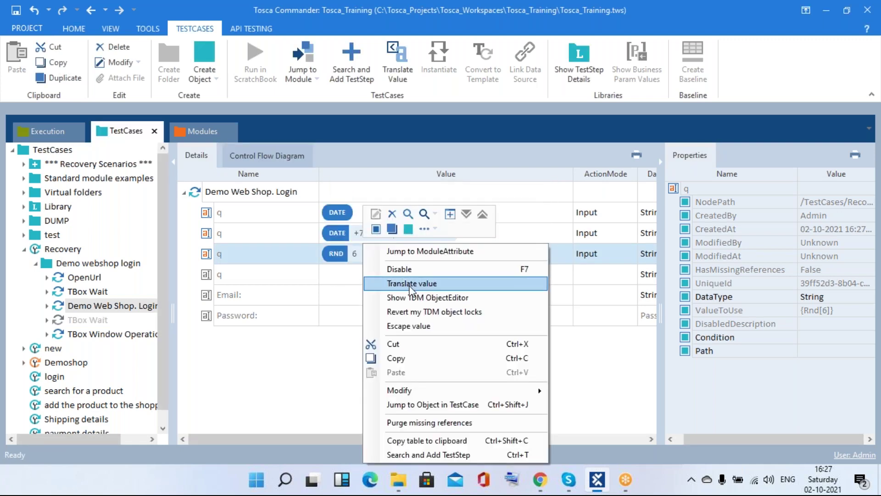
left_click(410, 284)
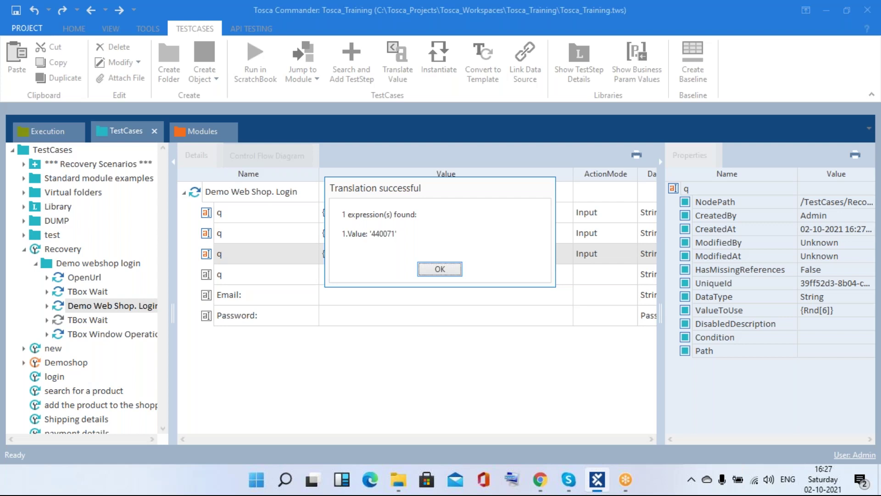
left_click(437, 271)
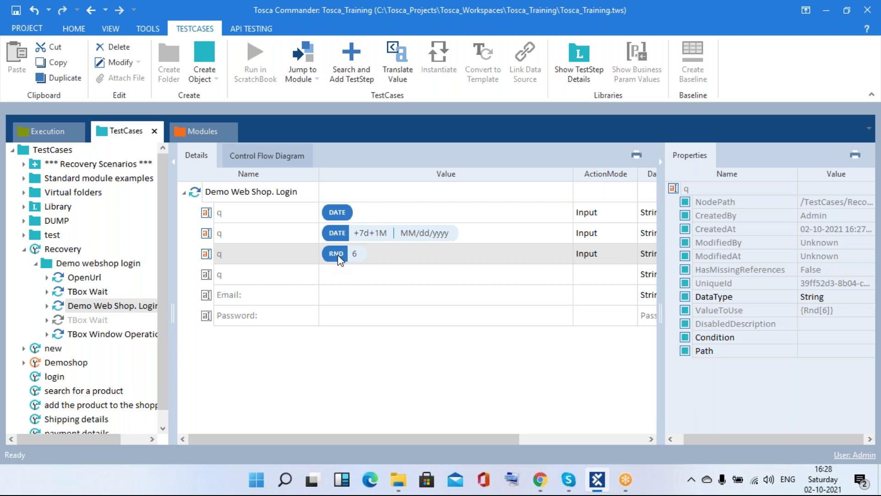
- Change the third q's value to 9{Rnd[9]} and translate it to check the generated ten-digit number
double_click(326, 252)
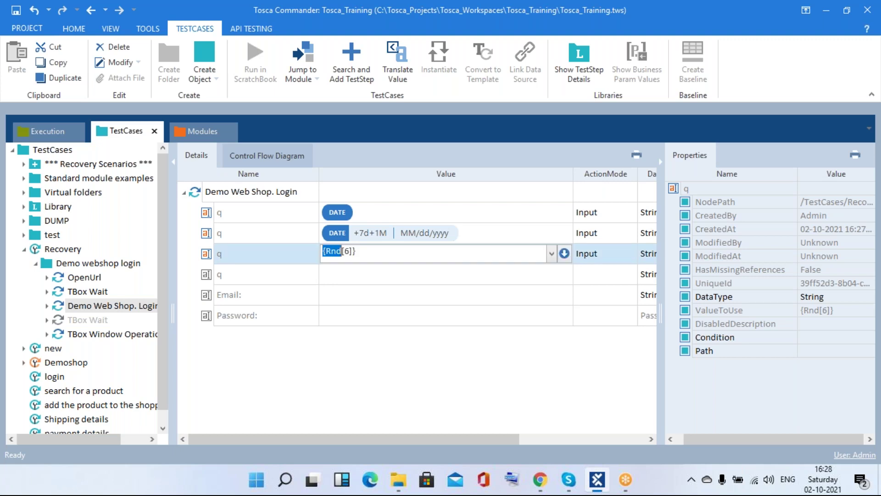
left_click(326, 251)
type("9")
left_click(355, 251)
key("BackSpace")
type("9")
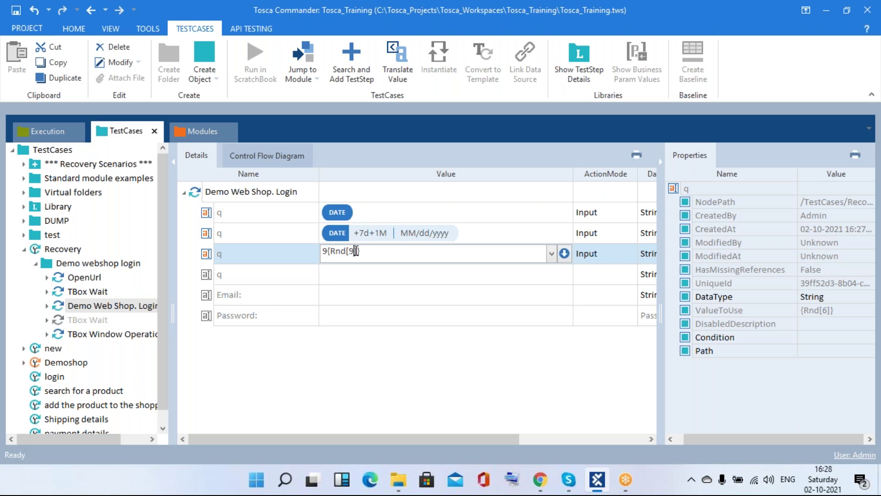
left_click(341, 335)
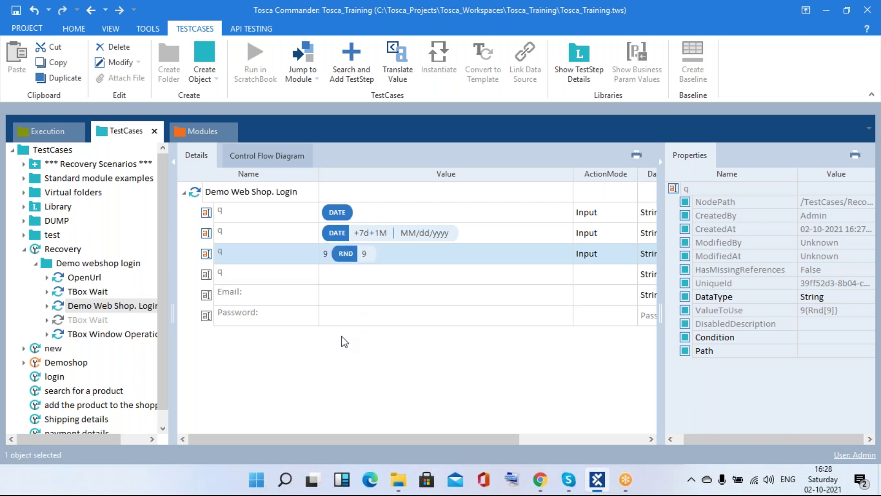
right_click(343, 252)
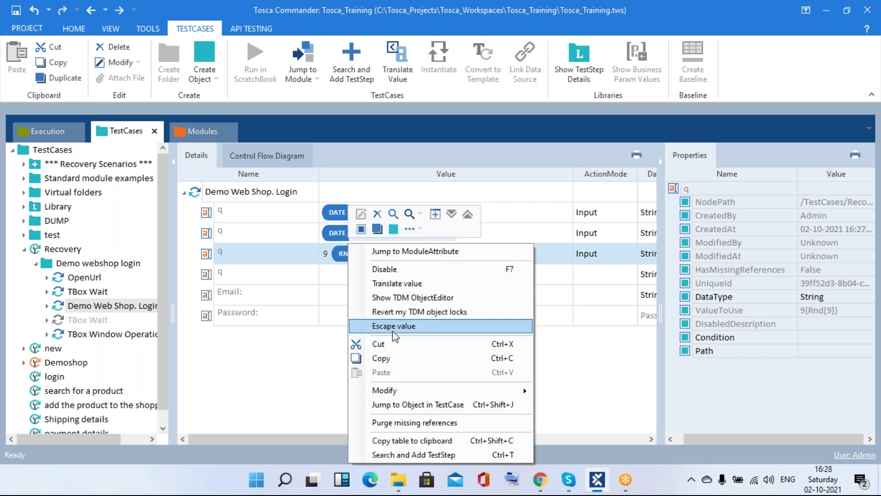
left_click(391, 283)
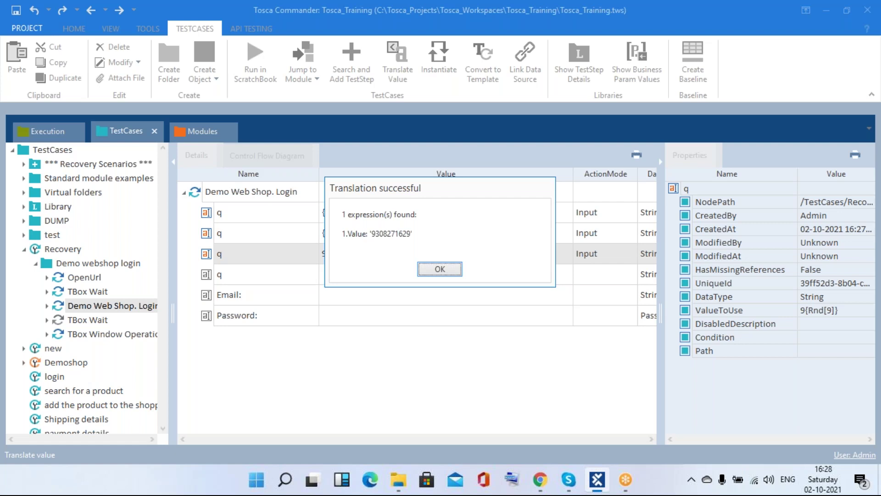
left_click(445, 272)
- Browse the available dynamic expressions for the fourth q and enter {Click} as its value
left_click(439, 280)
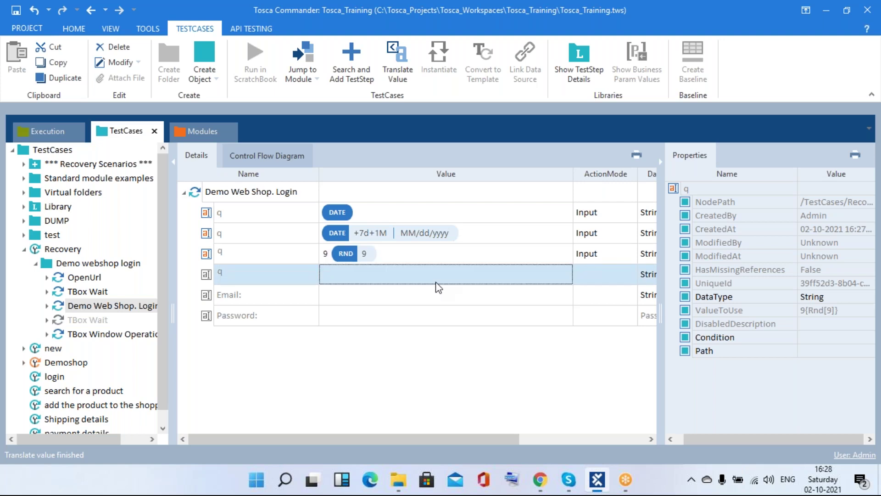
left_click(437, 282)
type("{Click")
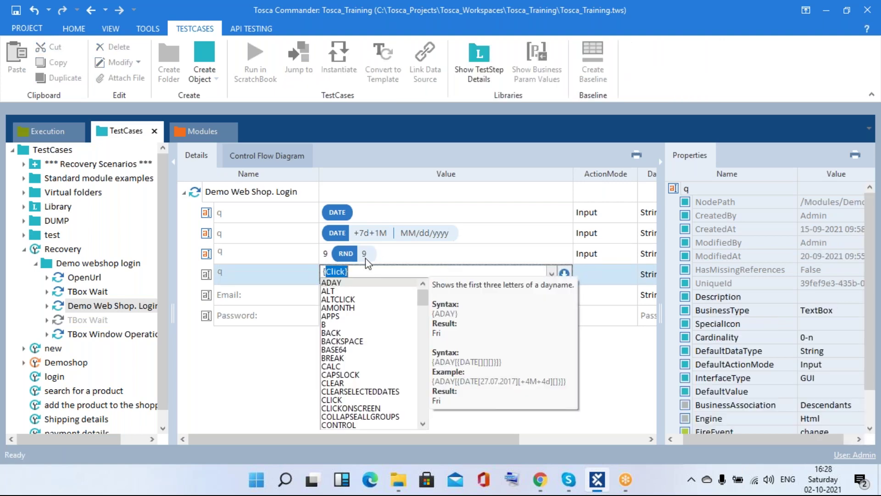
left_click(422, 424)
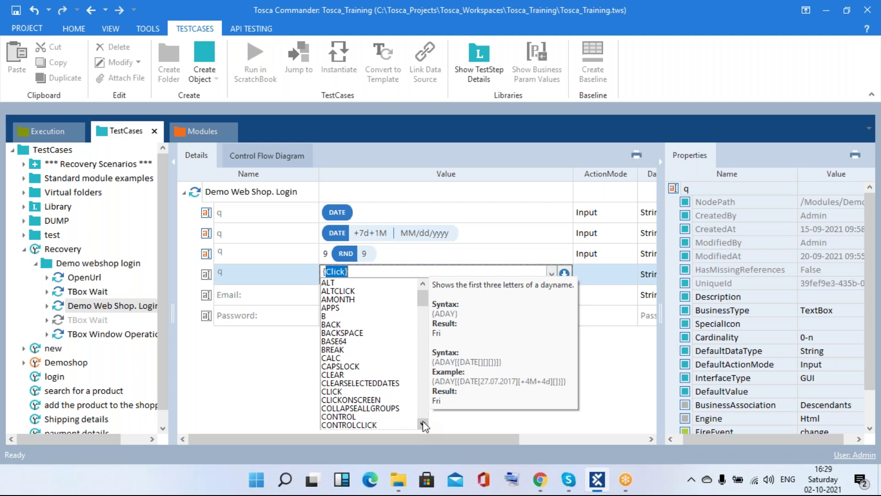
left_click(246, 397)
key("Return")
- Clear the fourth q's value, try the MATH expression to view its syntax help, and erase it again
left_click(384, 275)
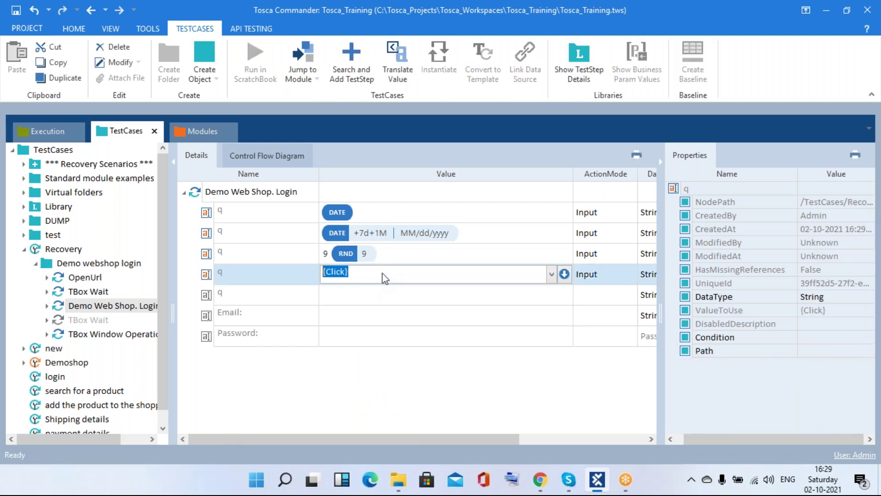
key("BackSpace")
type("{")
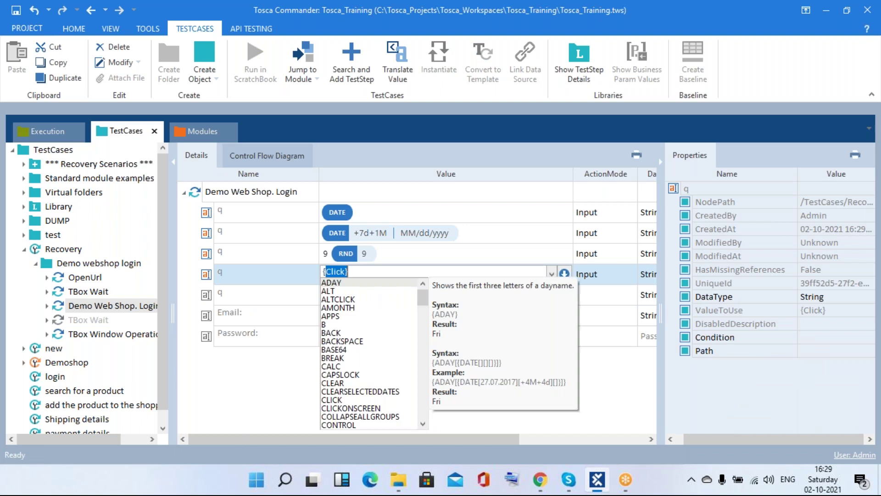
type("math")
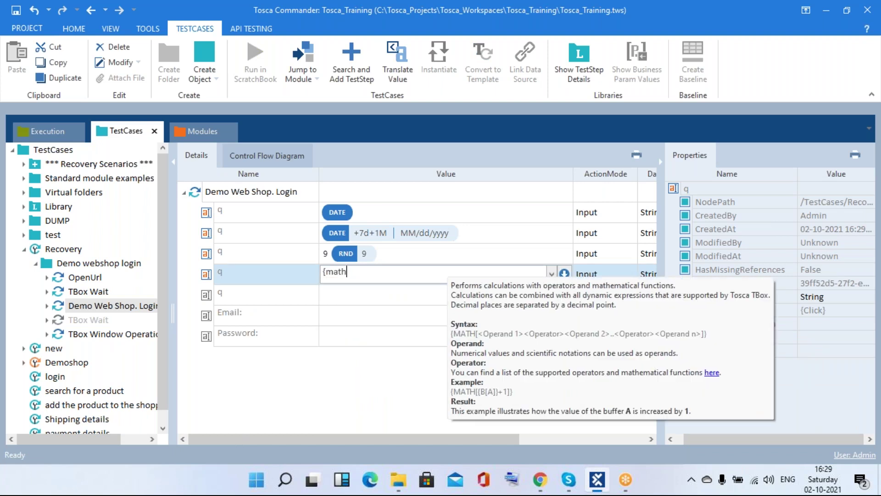
key("Escape")
key("BackSpace")
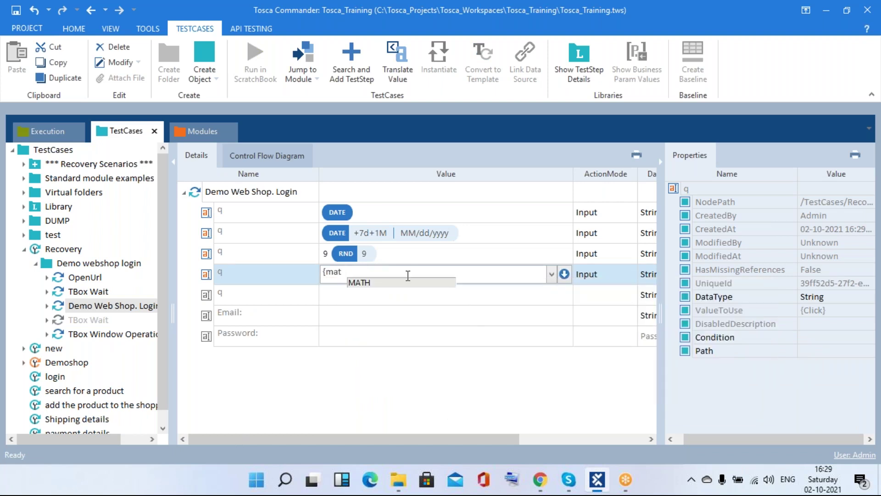
key("BackSpace")
key("BackSpace")
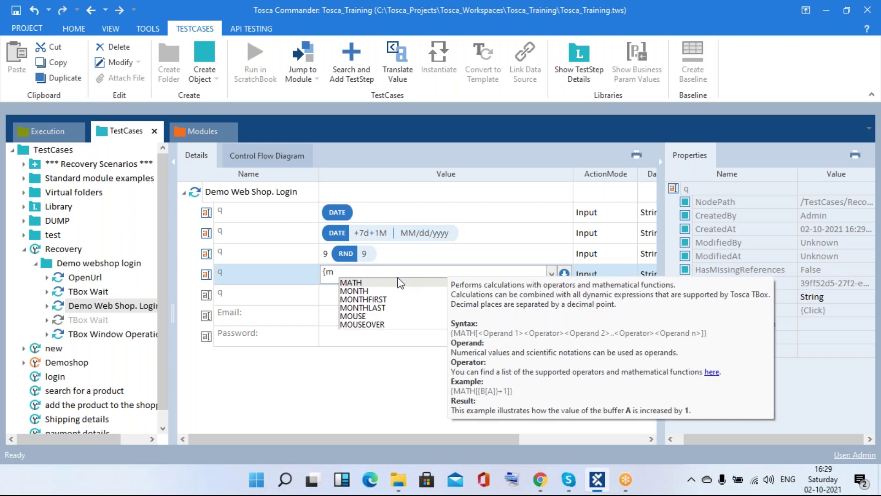
type("a")
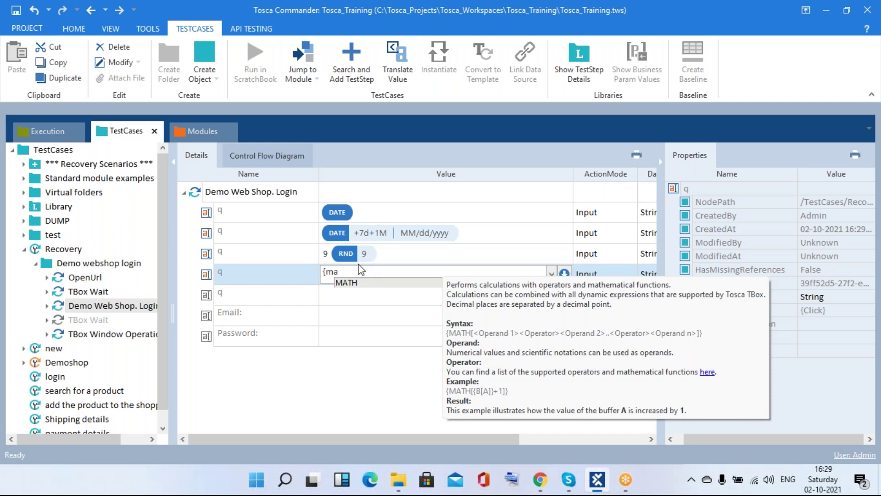
key("ctrl+a")
key("BackSpace")
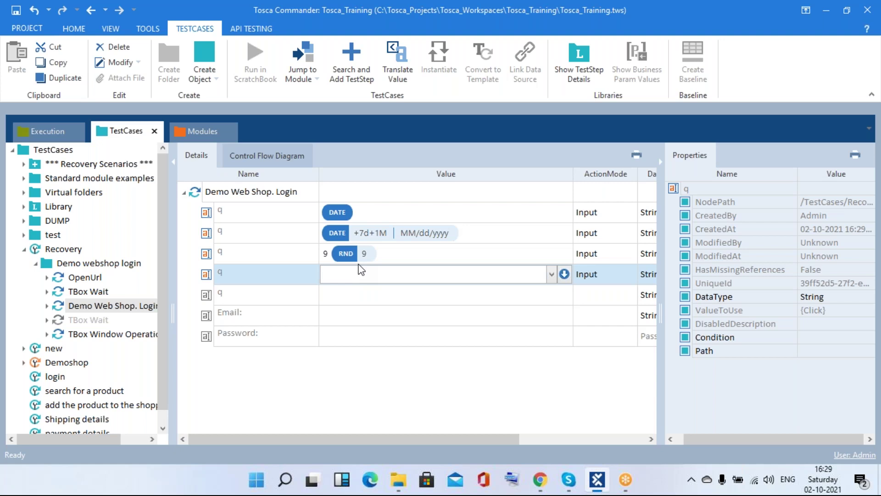
- Enter {MONTHFIRST} as the value of the fourth q and translate it to check the resulting date
type("{mo")
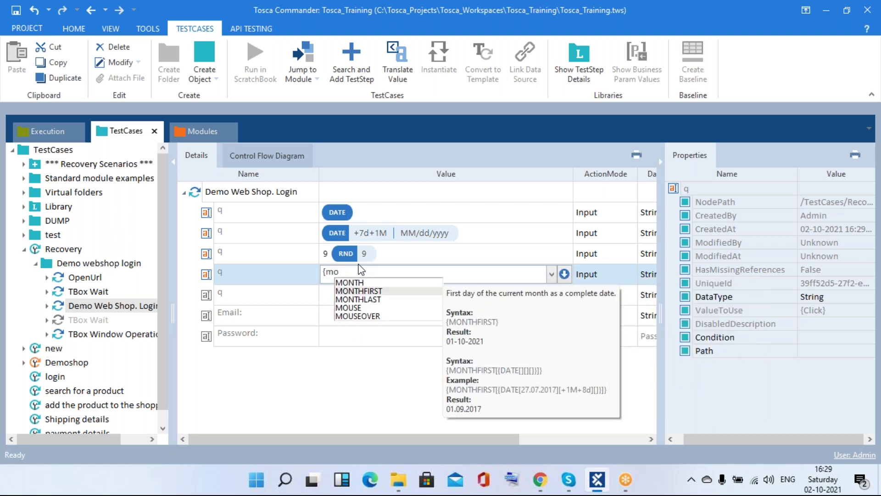
key("Return")
type("}")
key("Return")
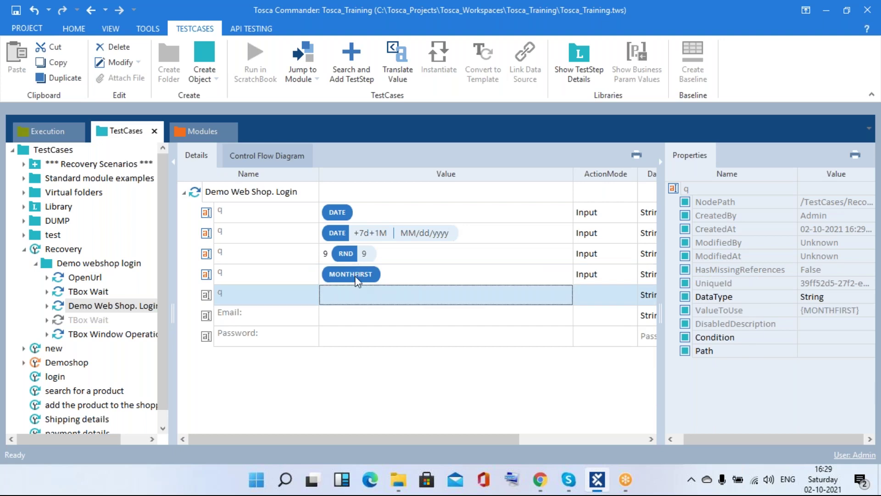
right_click(357, 279)
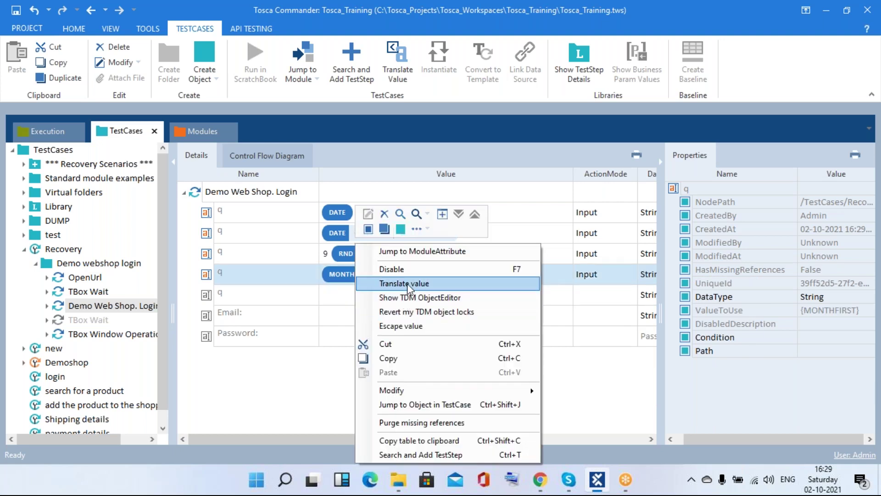
left_click(408, 285)
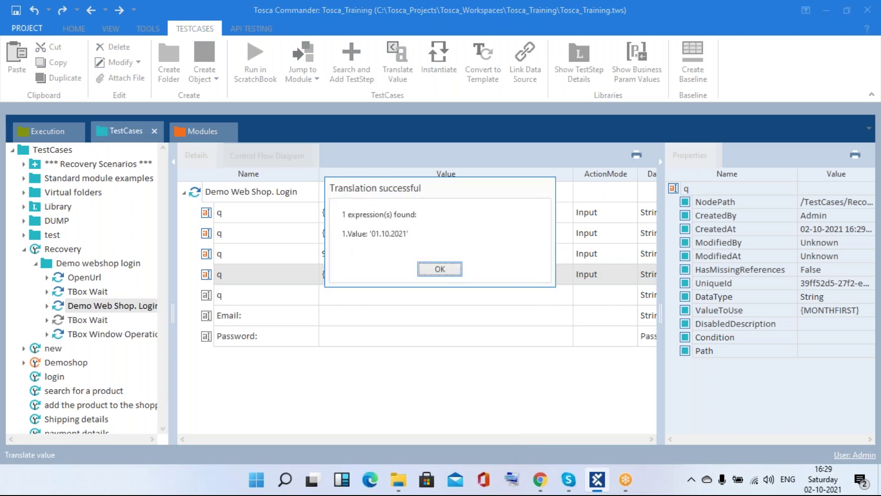
left_click(434, 272)
- Change the fourth q's value to {MONTHLAST}
left_click(434, 274)
key("BackSpace")
key("BackSpace")
key("BackSpace")
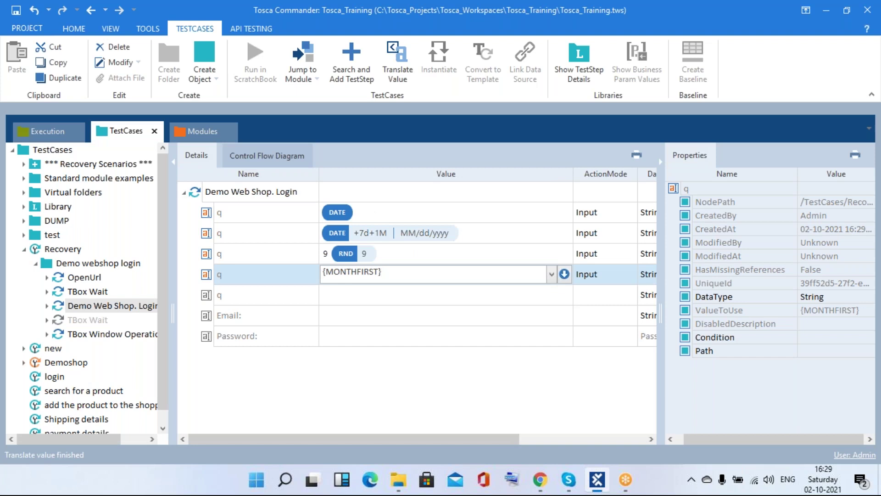
key("BackSpace")
key("BackSpace")
key("BackSpace")
key("BackSpace")
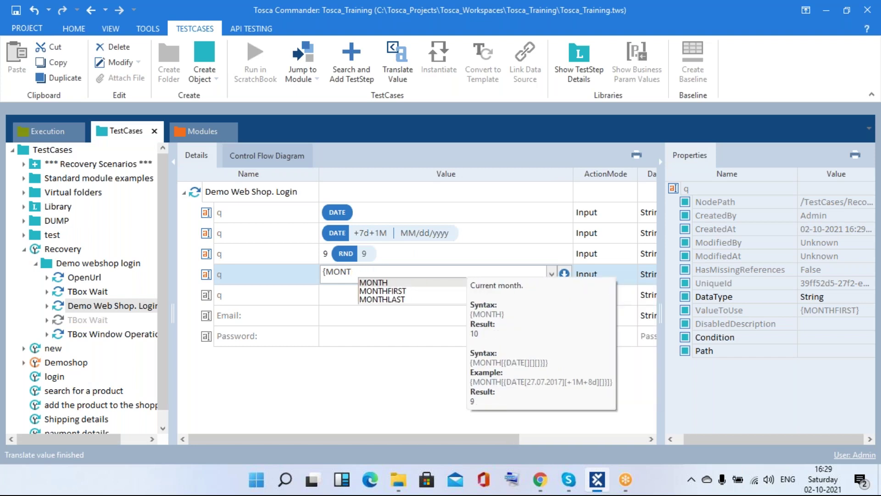
key("Down")
key("Down")
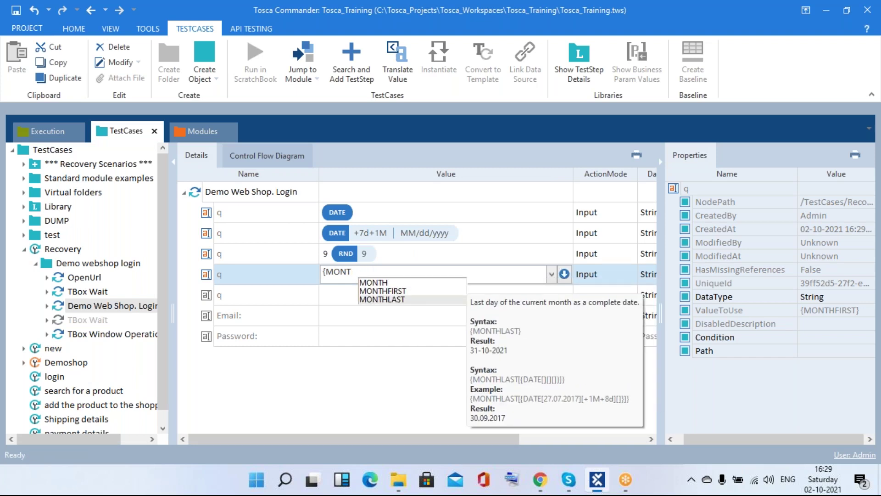
key("Return")
type("}")
key("Return")
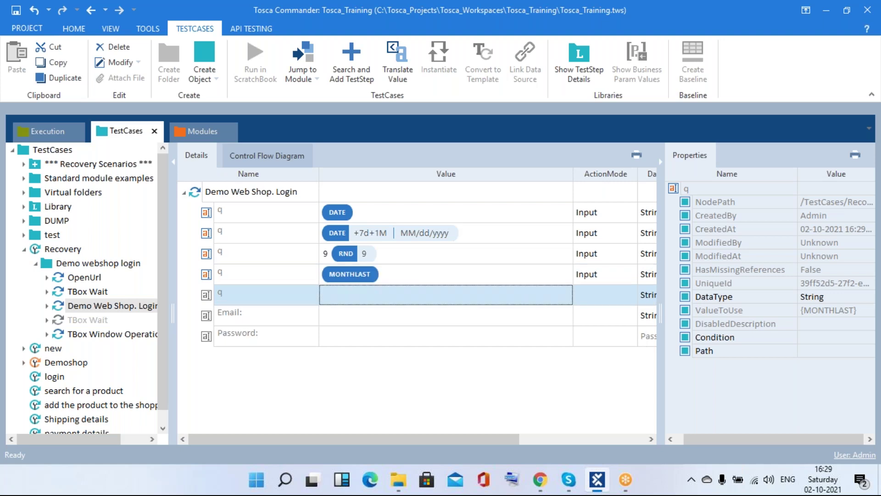
- Translate the fourth q's MONTHLAST expression to check the resulting date
right_click(368, 272)
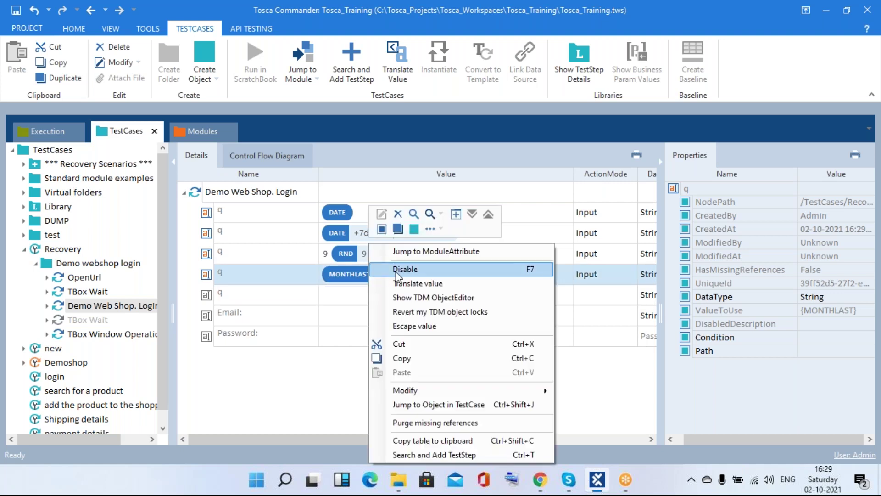
left_click(422, 285)
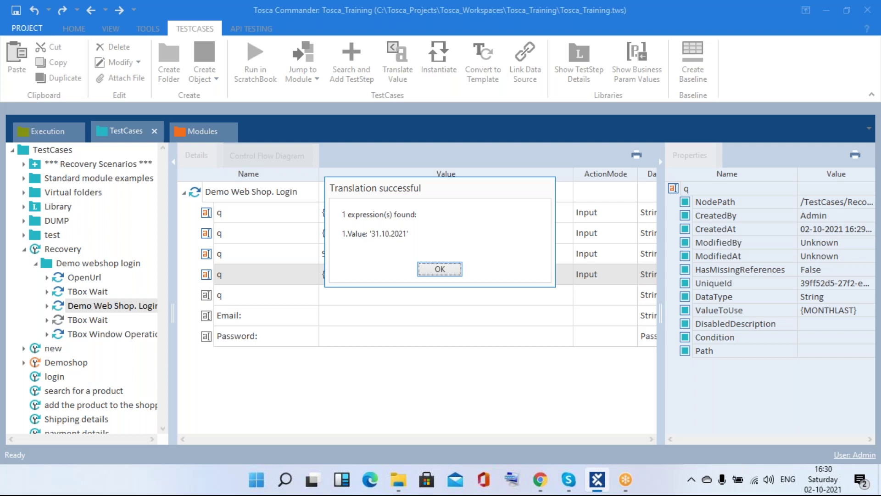
left_click(439, 270)
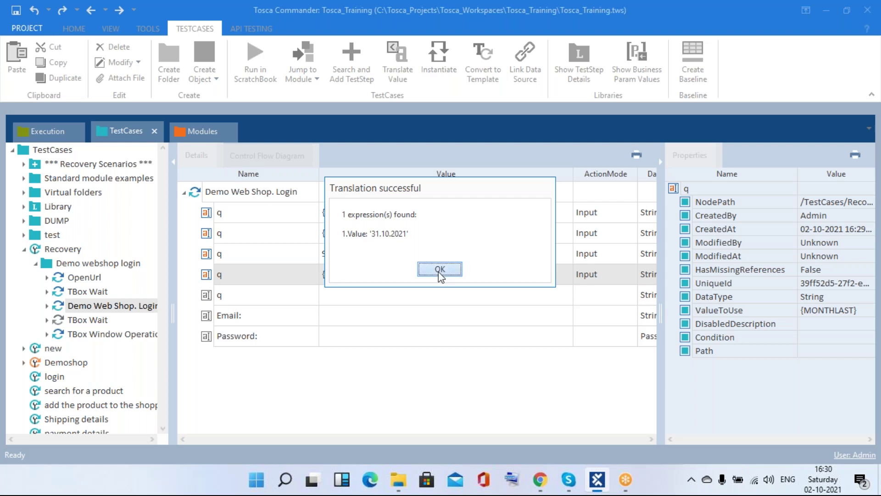
- Enter a SENDKEYS expression with a person's name in quotes as the fifth q's value and reopen it to review the syntax
left_click(351, 302)
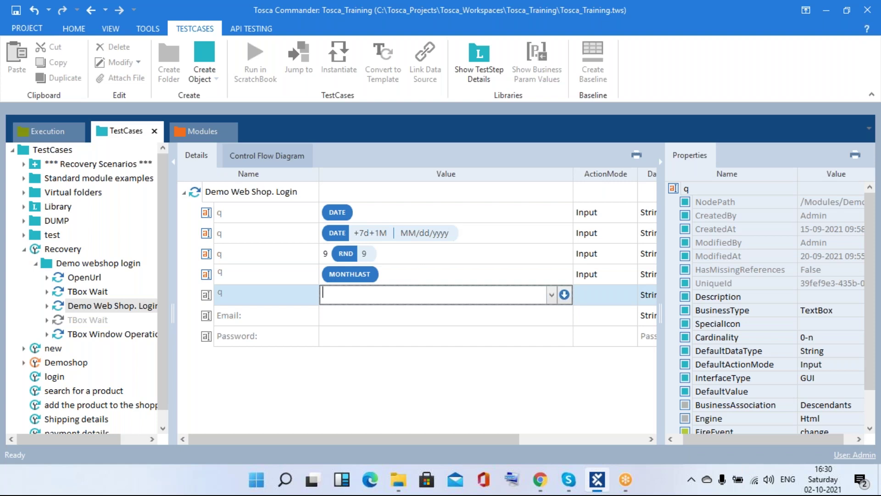
type("{")
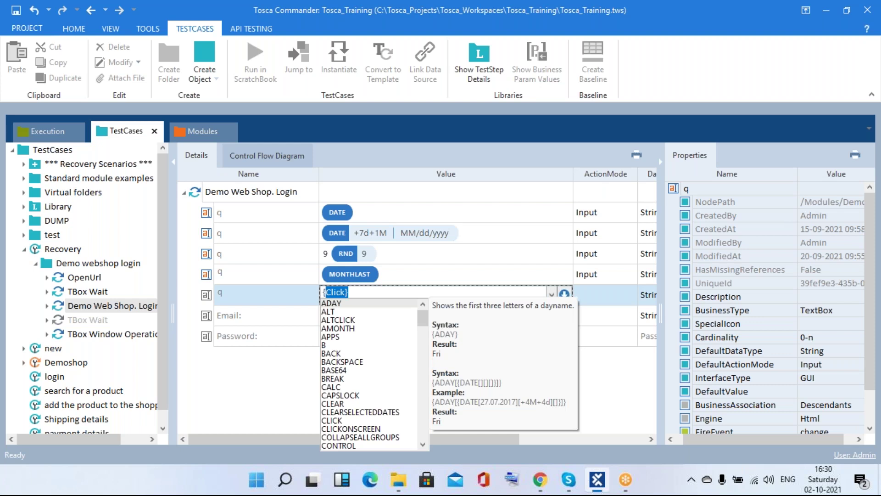
type("SE")
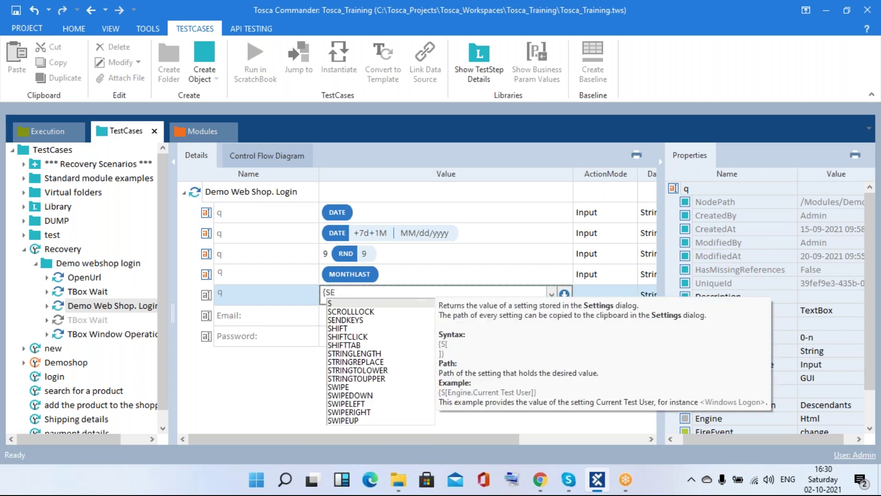
key("Return")
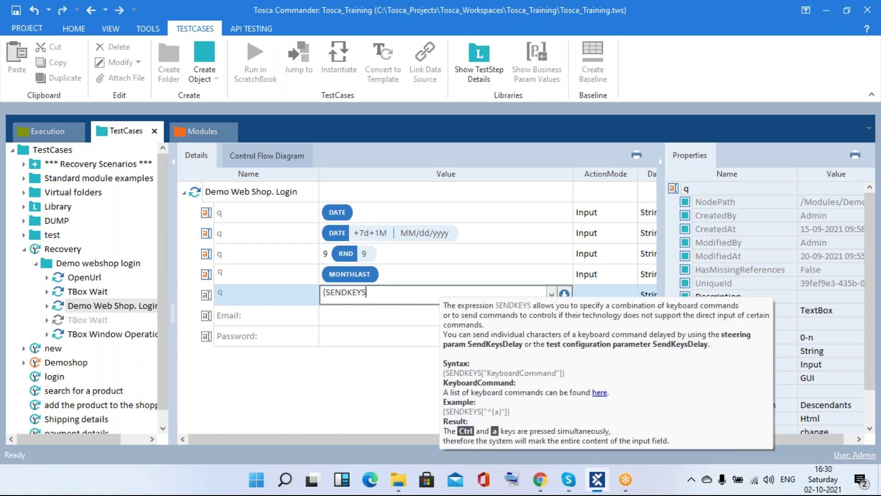
type("\"\"")
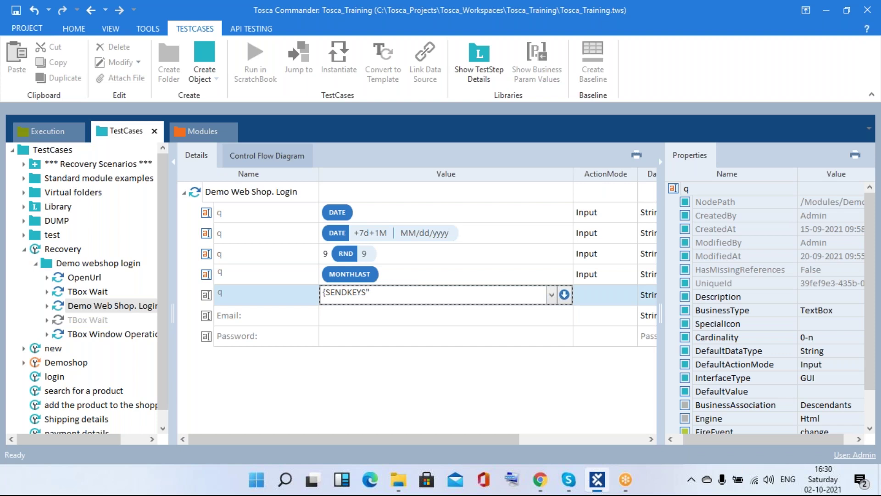
key("BackSpace")
type("{")
key("BackSpace")
type("[")
type("\"\"")
type("Var")
type("dhan")
type("]}")
key("Return")
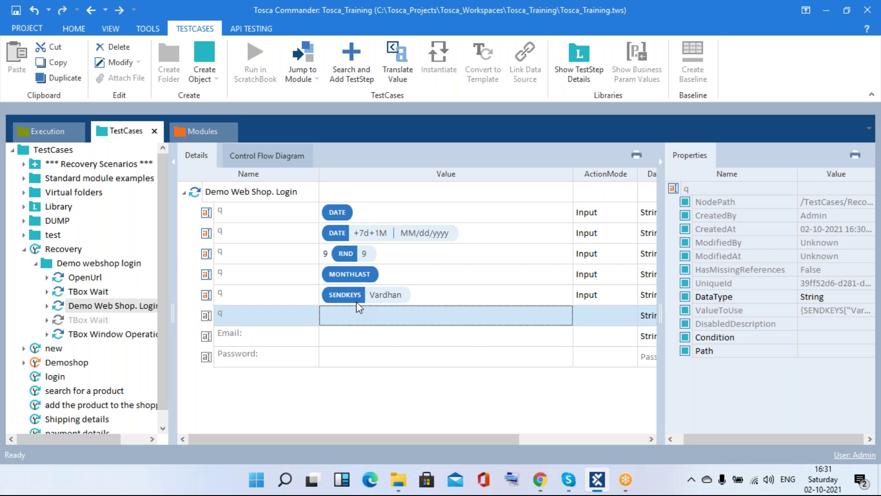
left_click(431, 297)
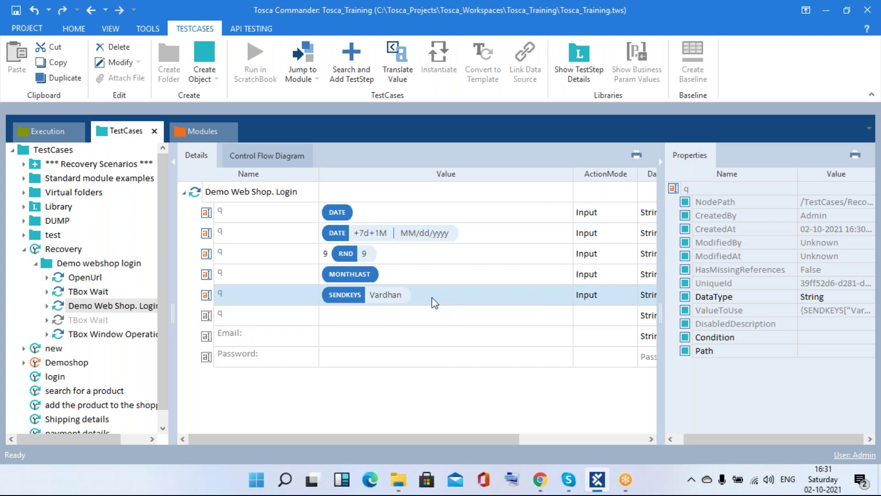
left_click(431, 297)
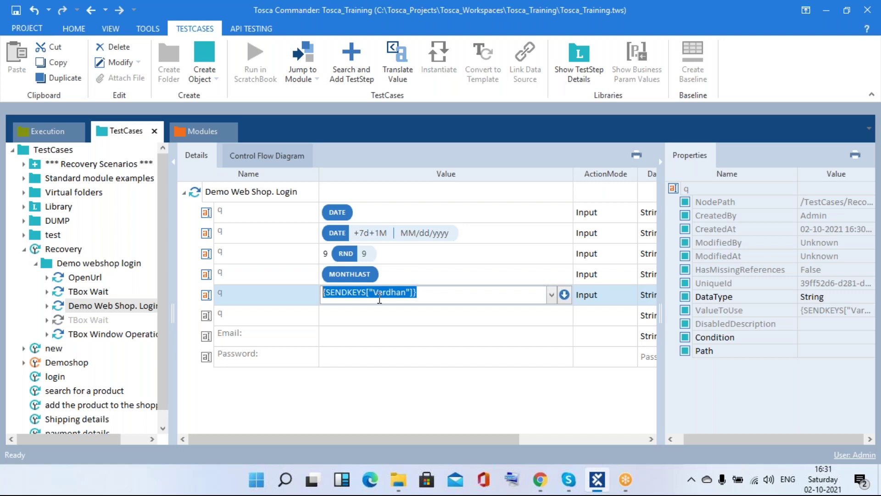
- Look through the month and mouse expressions for the sixth q and enter {MOUSEOVER} as its value
left_click(370, 316)
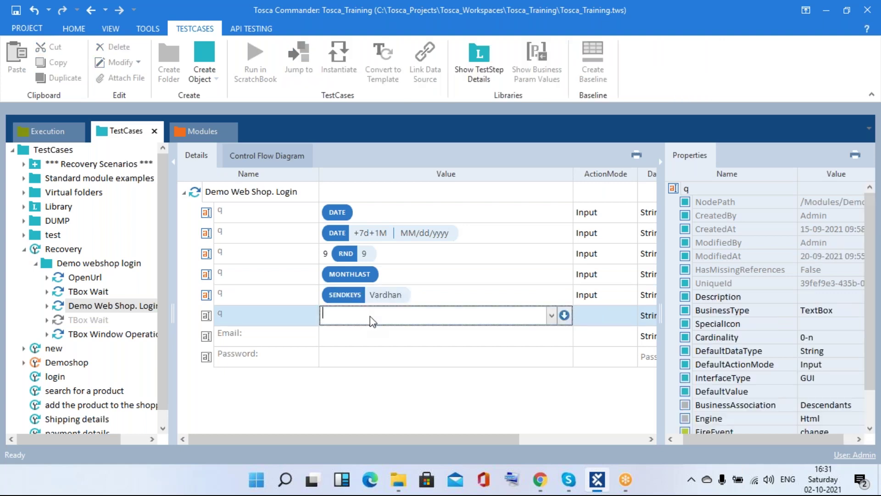
type("{mo")
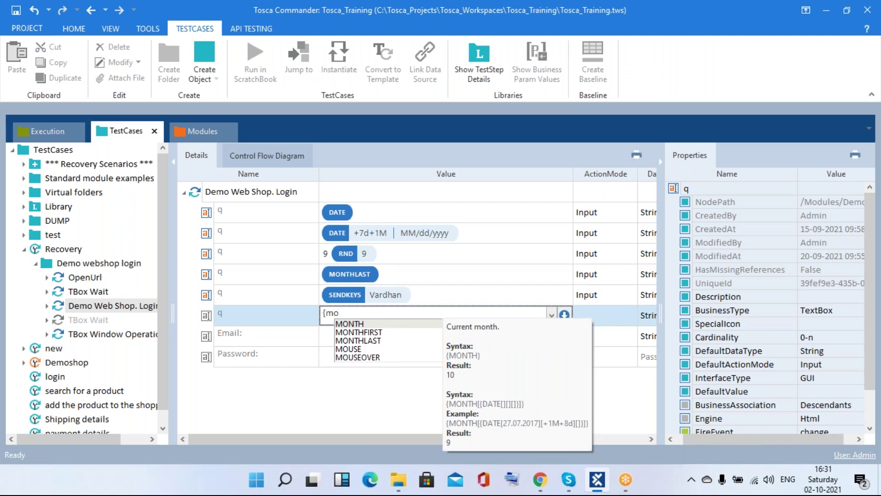
key("Down")
key("Down")
key("Down")
key("Down")
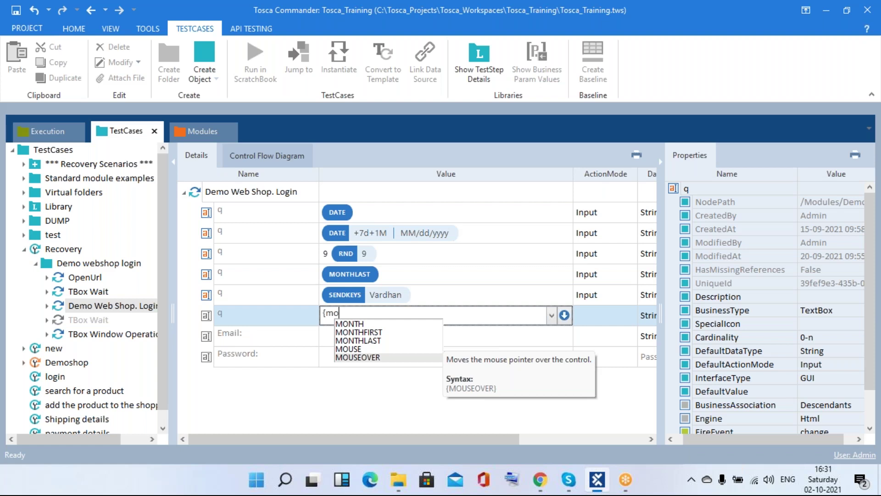
type("use")
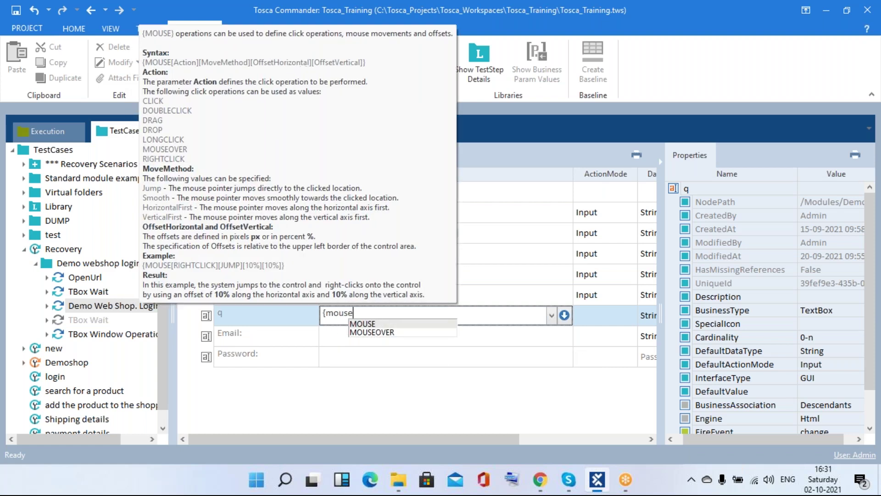
key("Down")
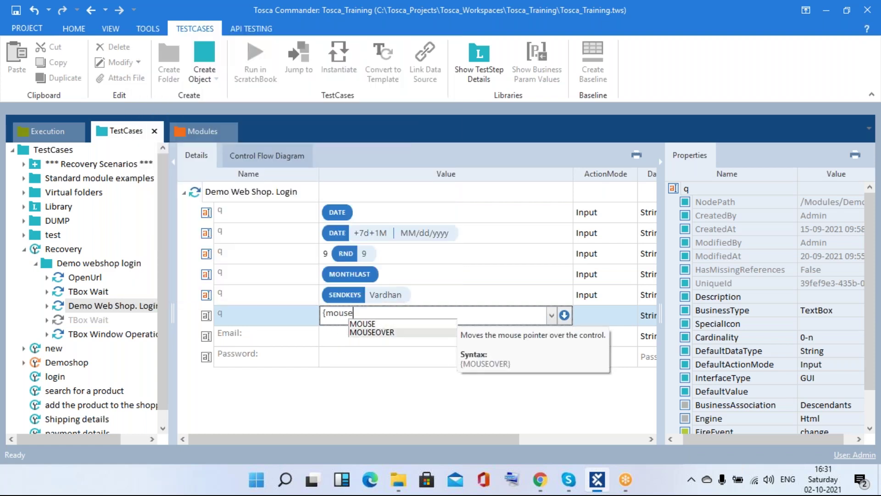
key("Return")
type("}")
key("Return")
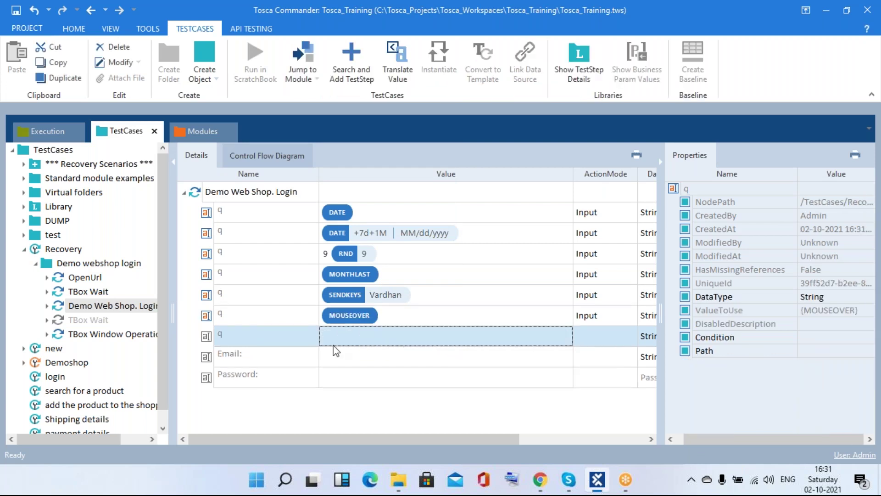
- Browse the available dynamic expressions for the seventh q, including those starting with p
left_click(334, 345)
type("{")
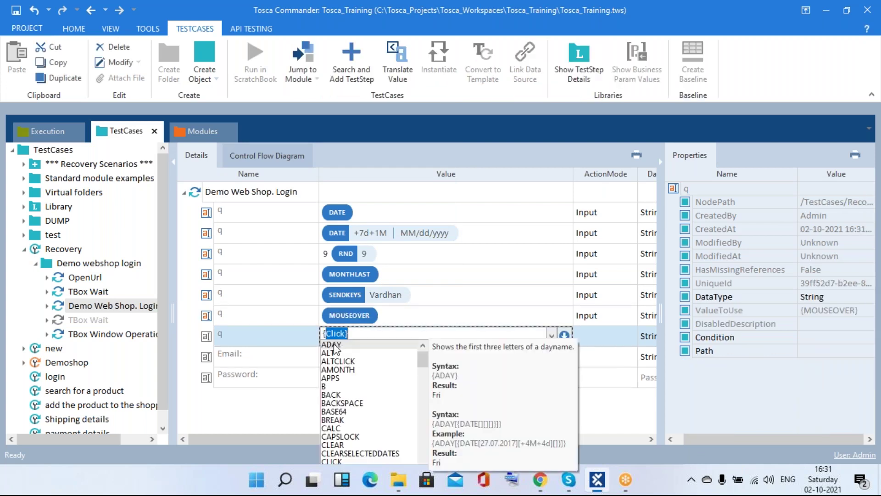
type("p")
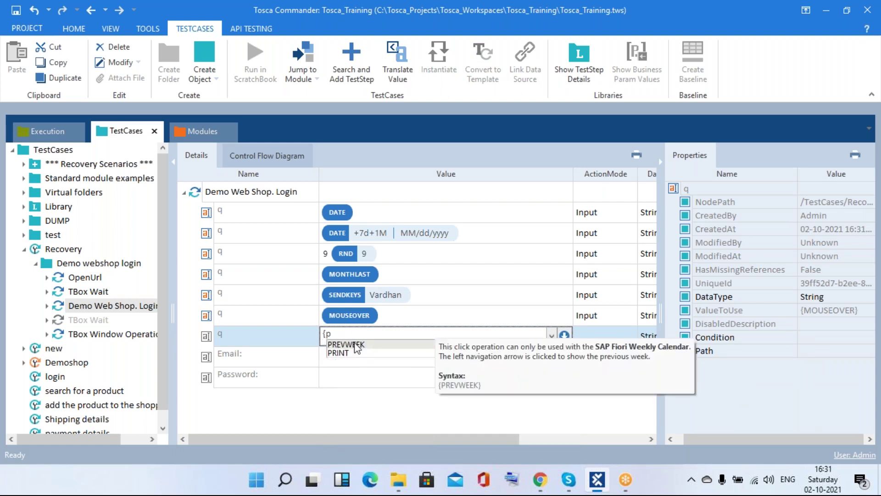
key("BackSpace")
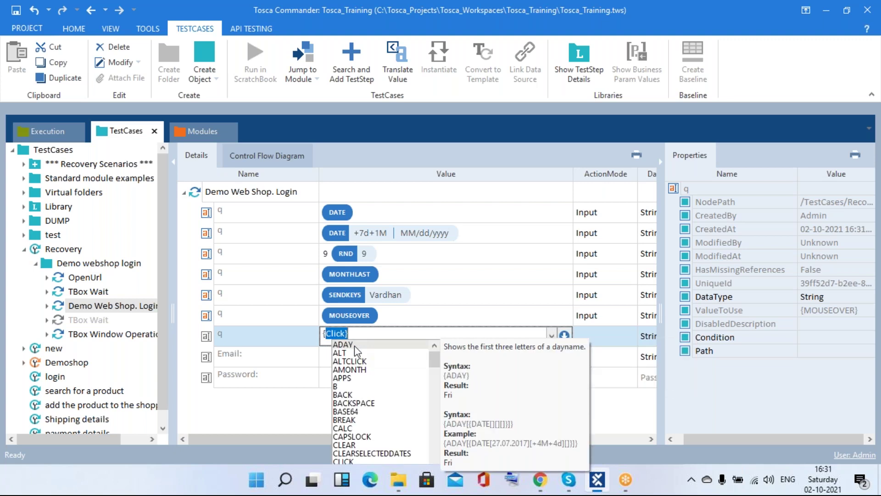
type("p")
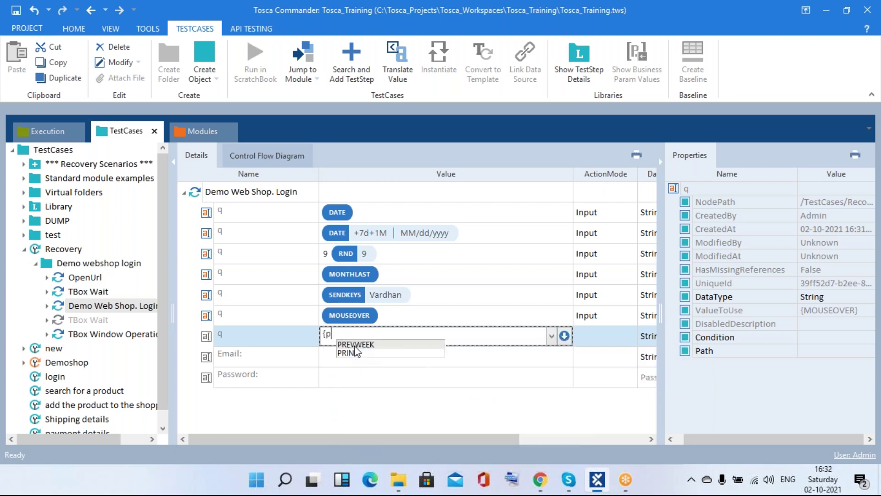
key("BackSpace")
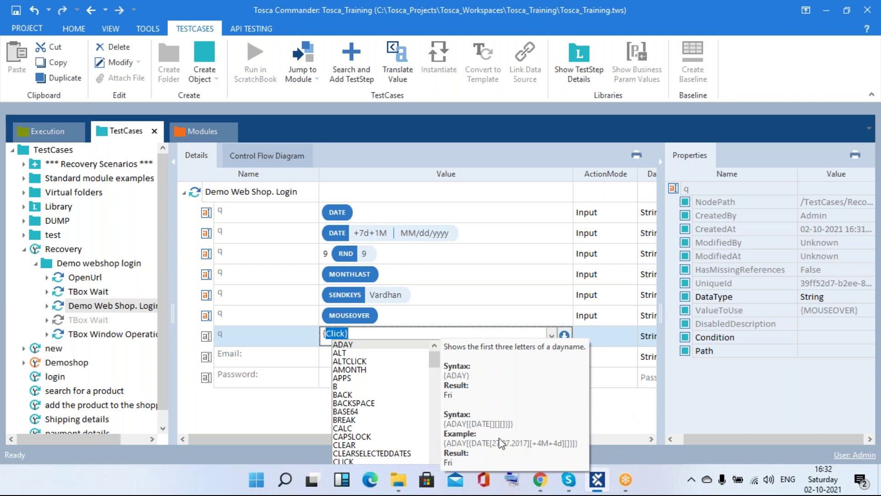
left_click_drag(435, 367, 437, 380)
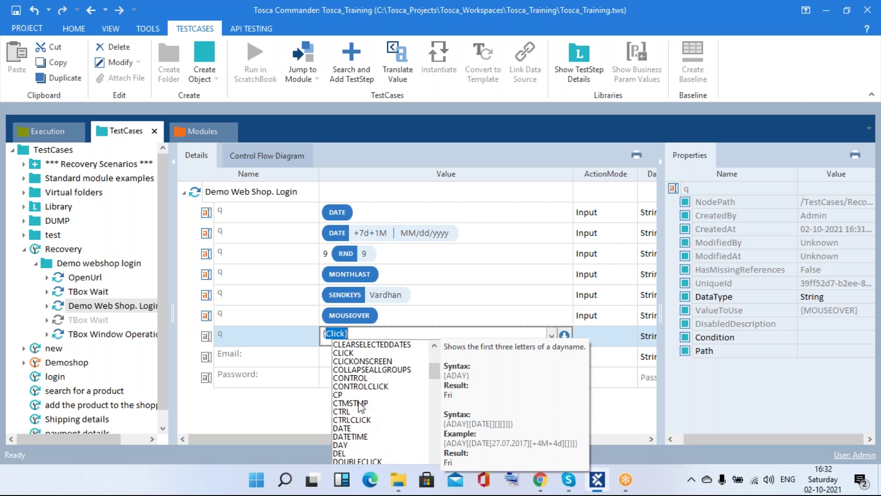
key("Escape")
left_click(375, 340)
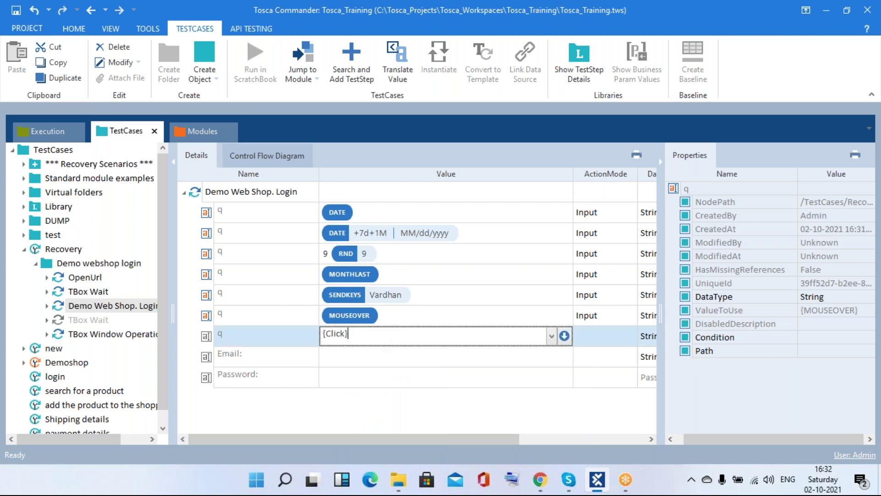
- Set the Duration of the first TBox Wait step to 500 and return to the Demo Web Shop. Login step
left_click(97, 296)
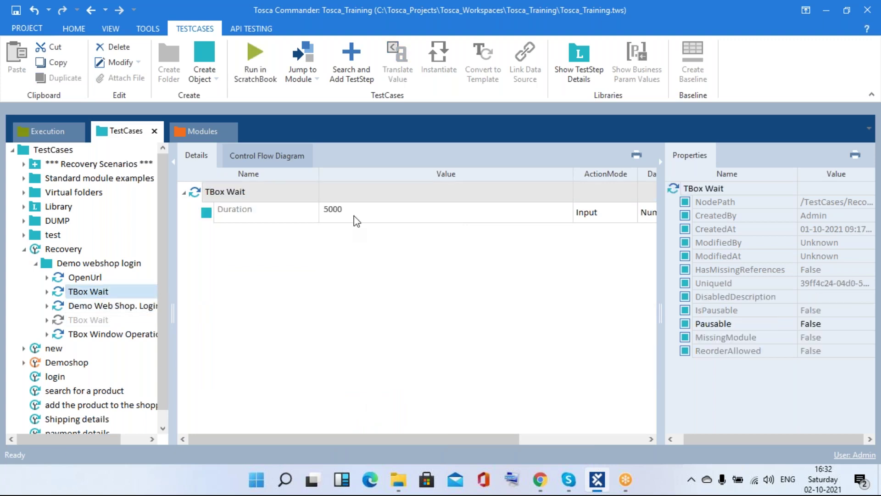
left_click(354, 212)
key("BackSpace")
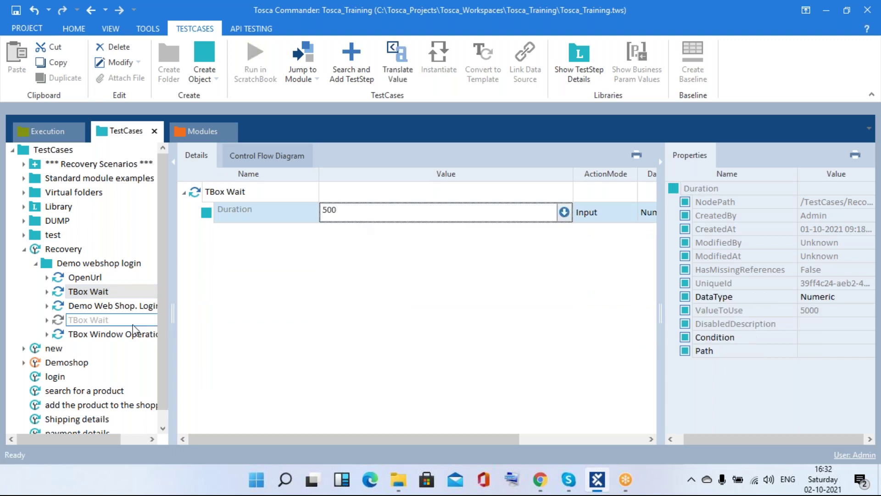
left_click(110, 306)
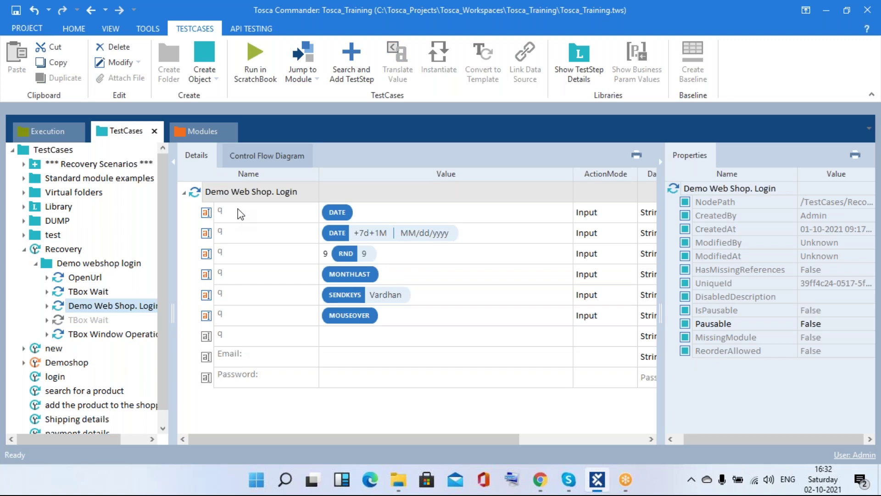
left_click(344, 336)
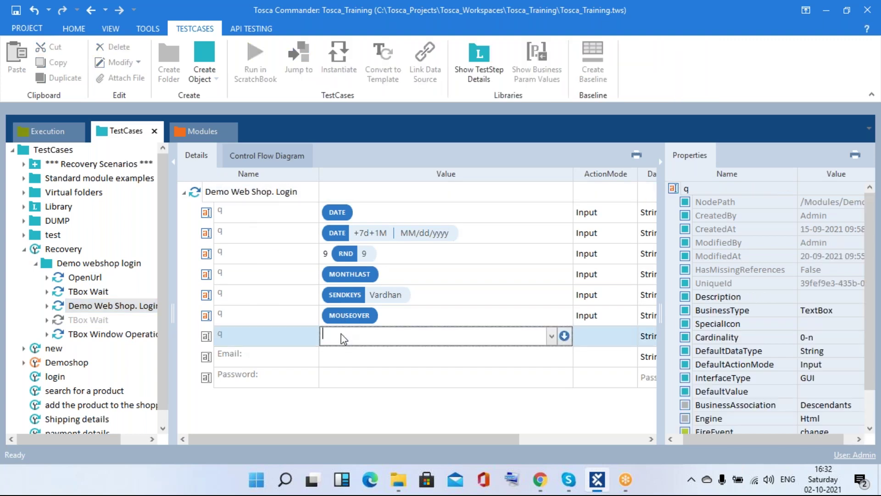
type("{Click")
key("Escape")
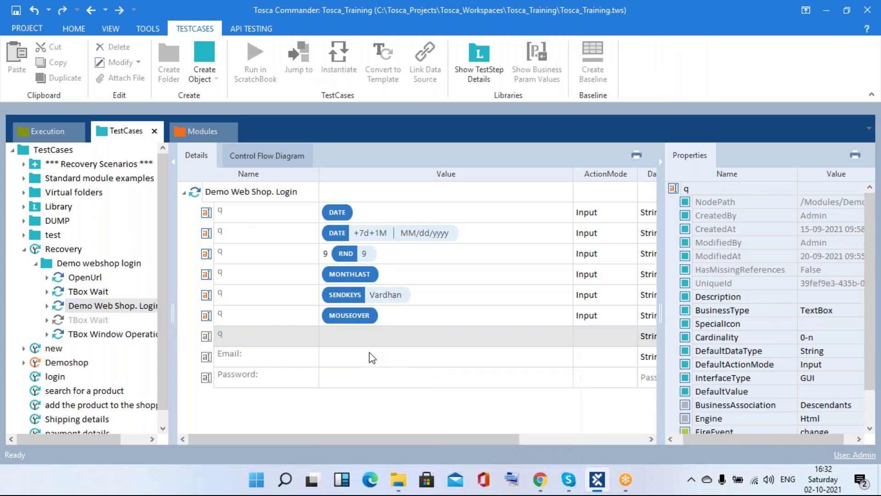
- Look through the dynamic expressions starting with D for the seventh q's value and clear the partial entry
left_click(369, 335)
key("ctrl+a")
key("BackSpace")
type("{")
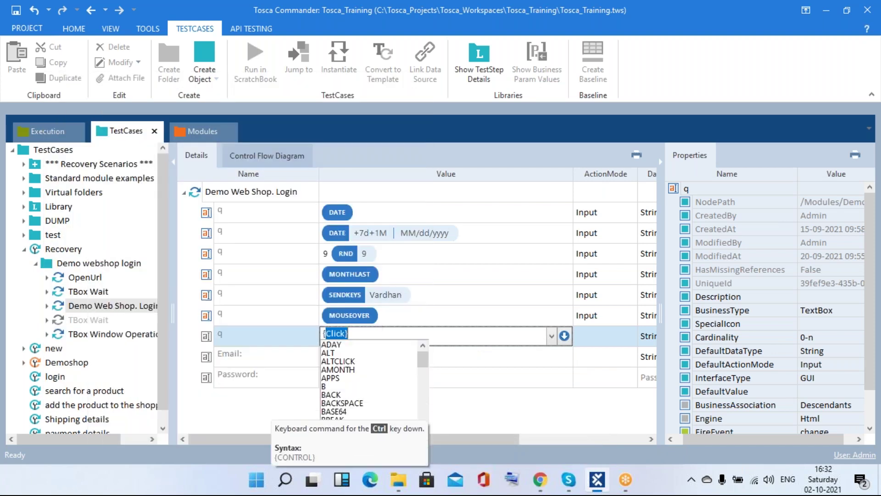
type("D")
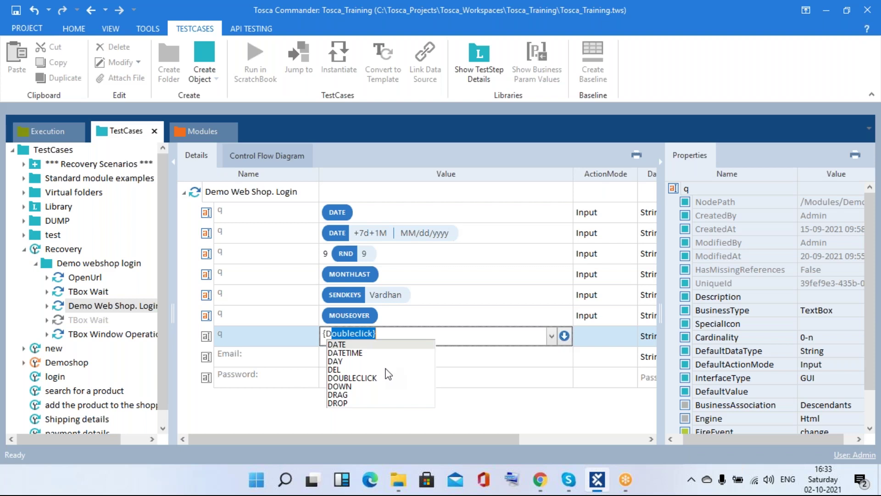
key("BackSpace")
key("BackSpace")
key("BackSpace")
- Enter {Down} as the value of the seventh q
type("{")
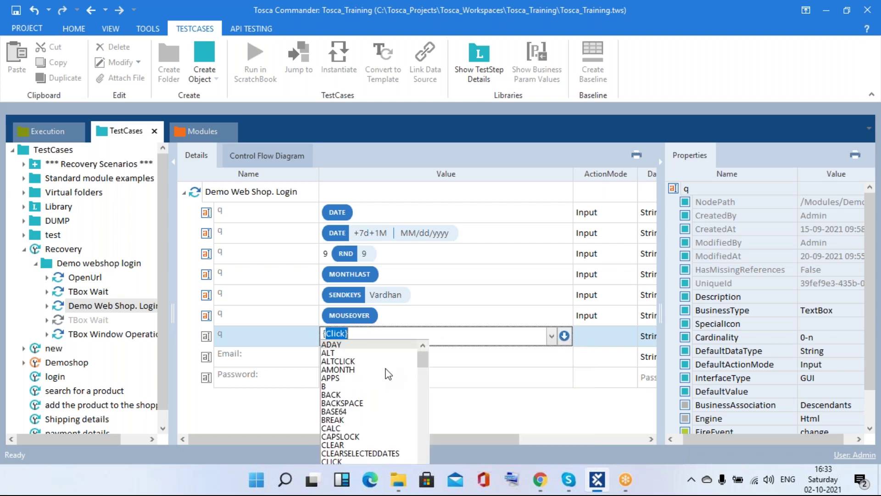
type("Do")
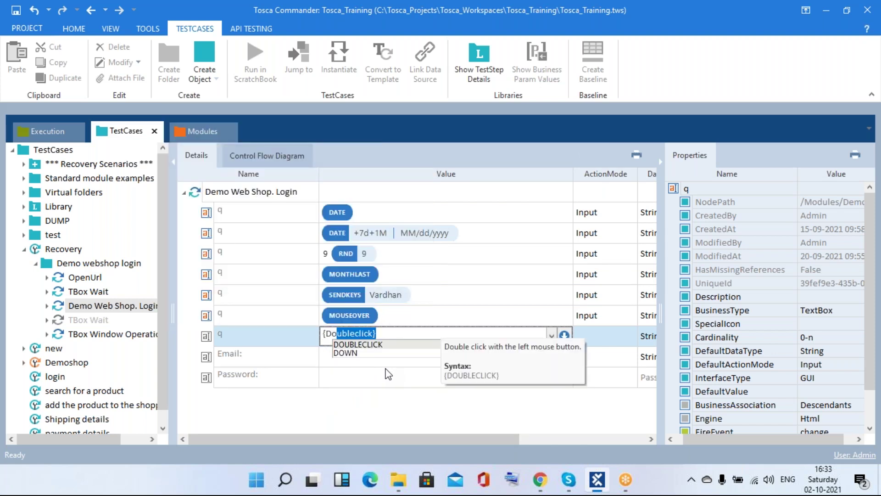
type("w")
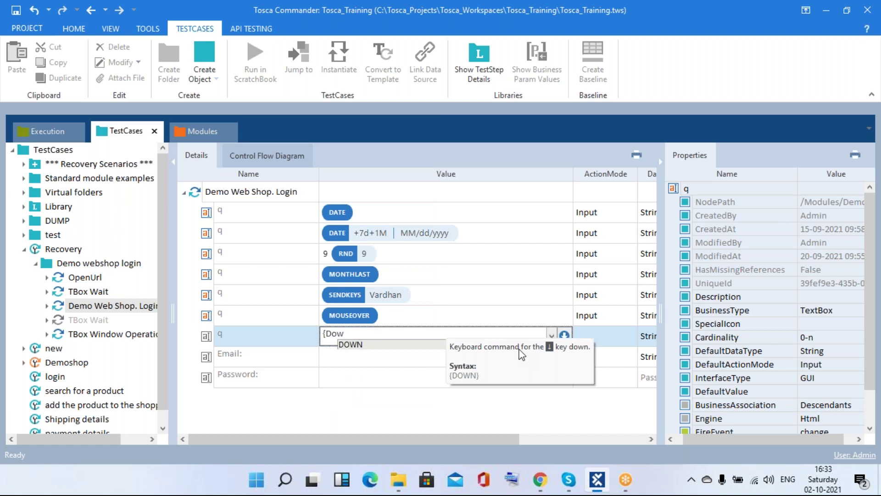
type("n}")
key("Return")
- Browse the predefined click values and the available dynamic expressions for the eighth q without choosing one
left_click(516, 357)
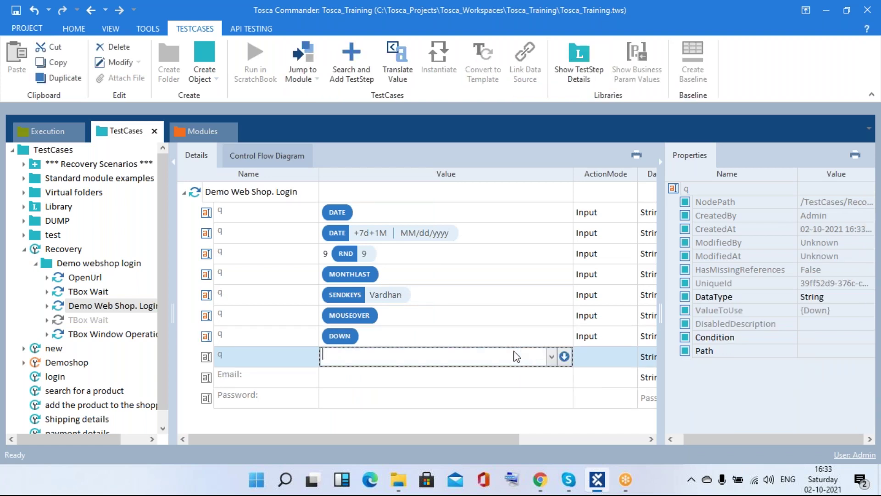
left_click(551, 357)
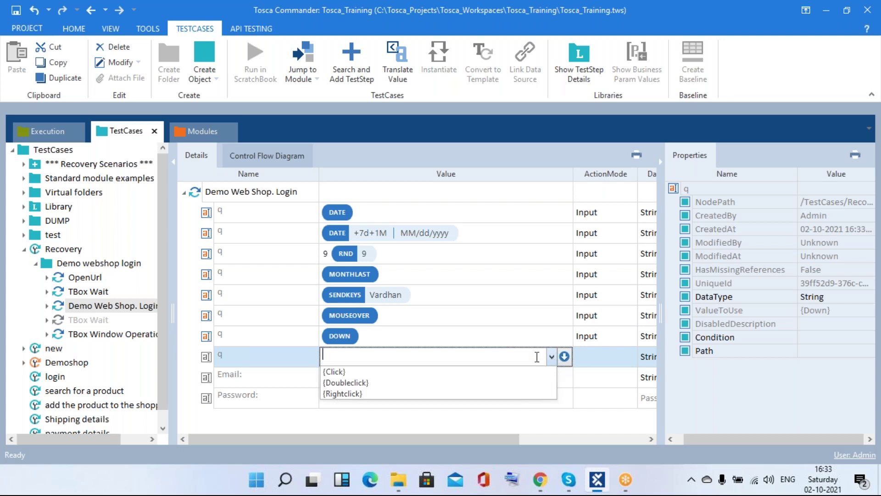
left_click(522, 356)
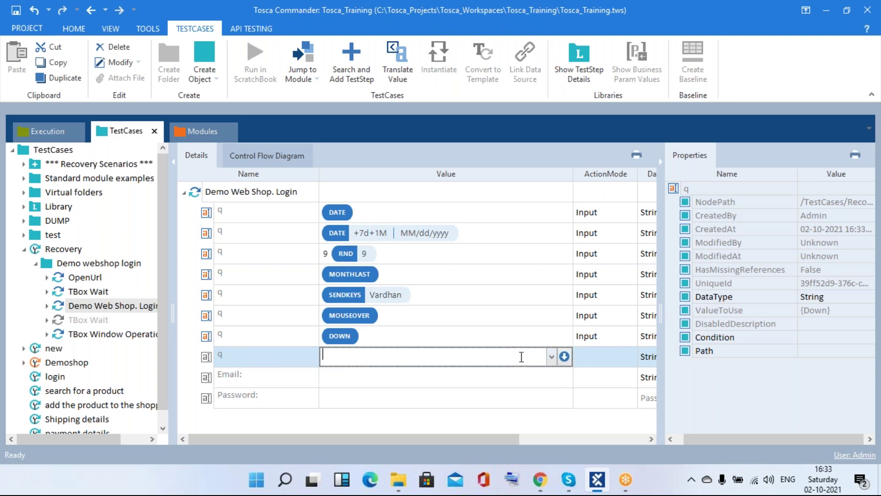
key("Down")
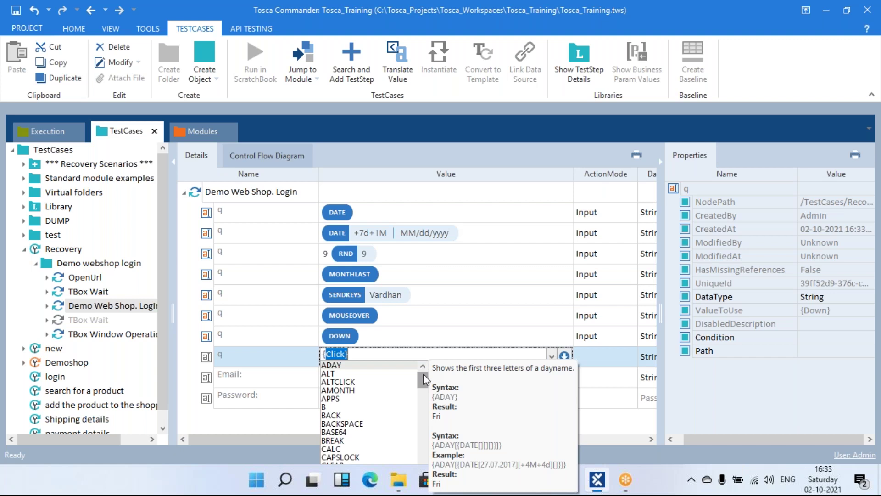
left_click_drag(423, 375, 423, 402)
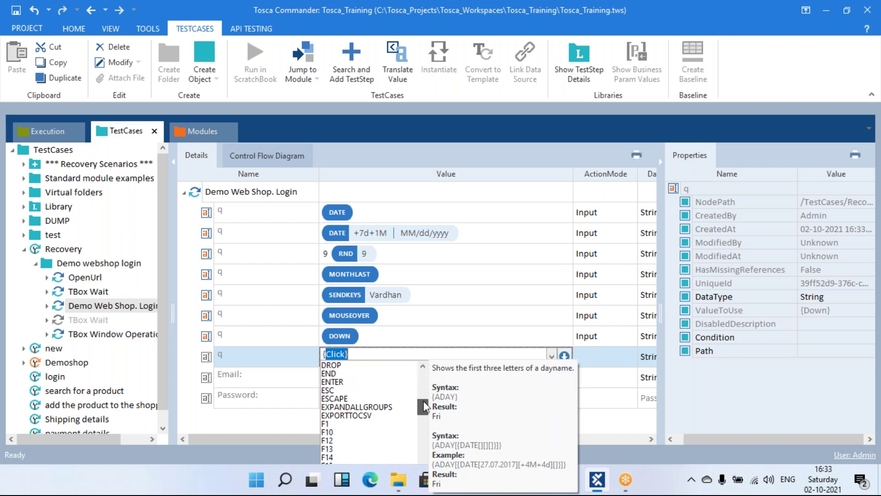
left_click_drag(423, 400, 423, 425)
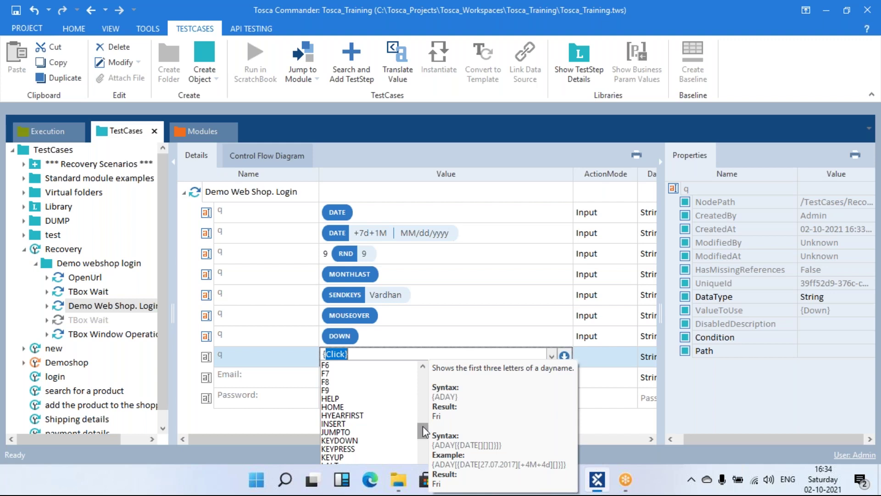
key("Escape")
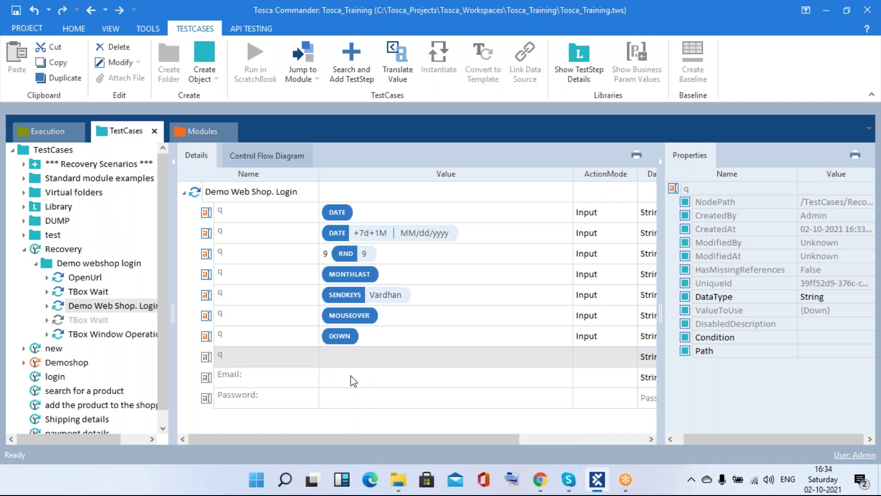
- Enter {HYEARFIRST} as the value of the eighth q
left_click(349, 361)
key("BackSpace")
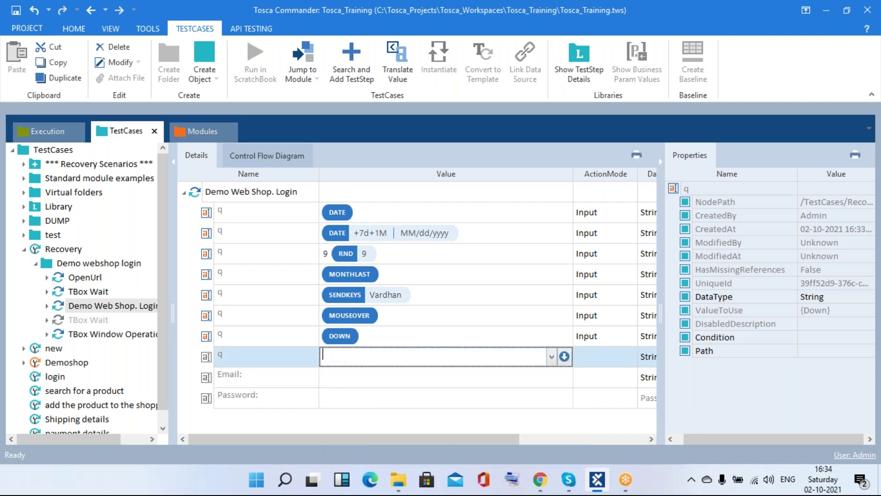
type("{h")
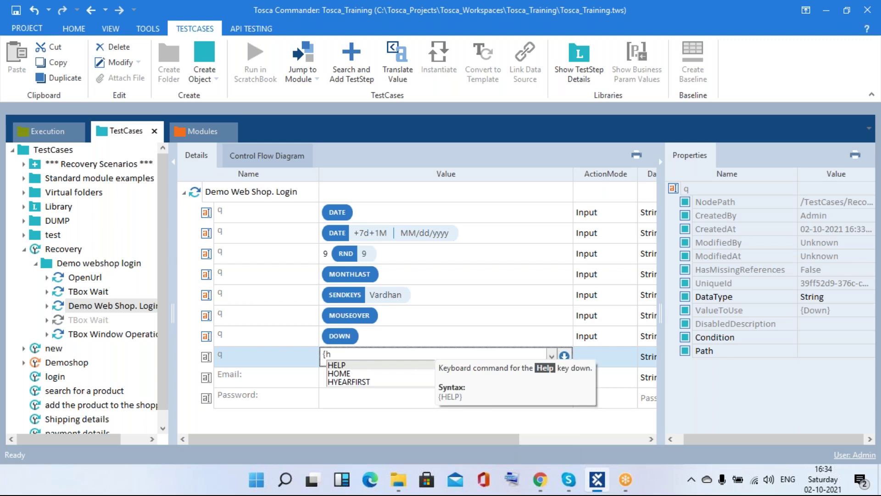
key("Down")
key("Down")
key("Return")
type("}")
key("Return")
- Translate the eighth q's HYEARFIRST value and dismiss the result
right_click(348, 356)
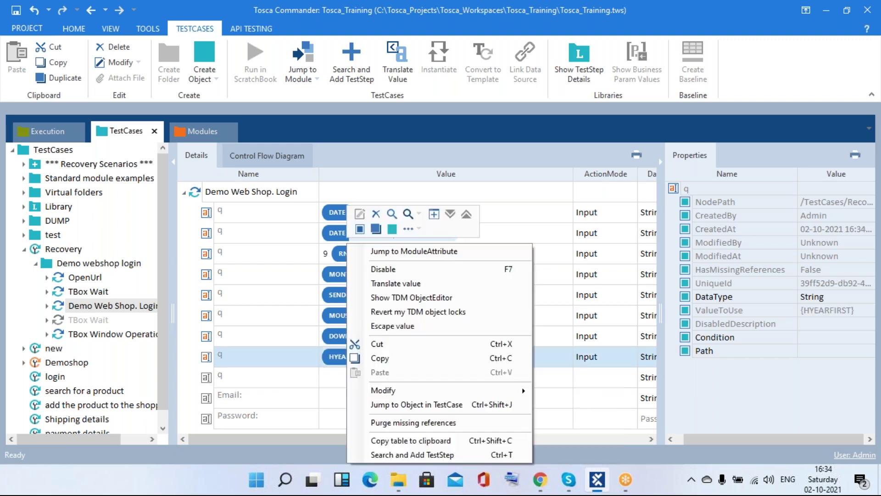
left_click(377, 284)
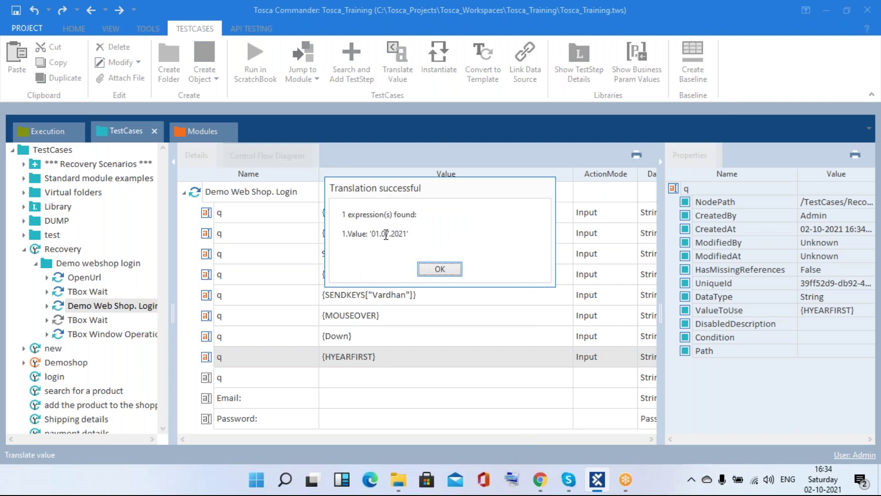
left_click(451, 272)
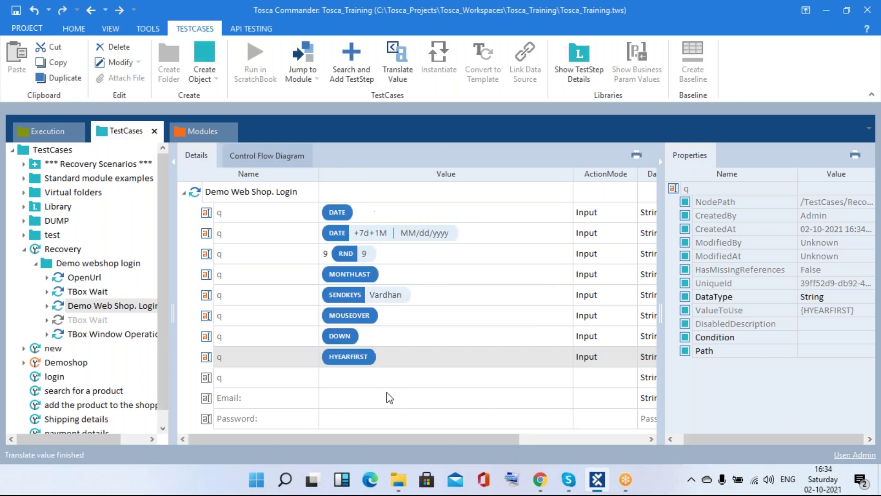
- Look up the dynamic expressions starting with k for the ninth q, including the KEYDOWN syntax, and clear the entry
left_click(382, 379)
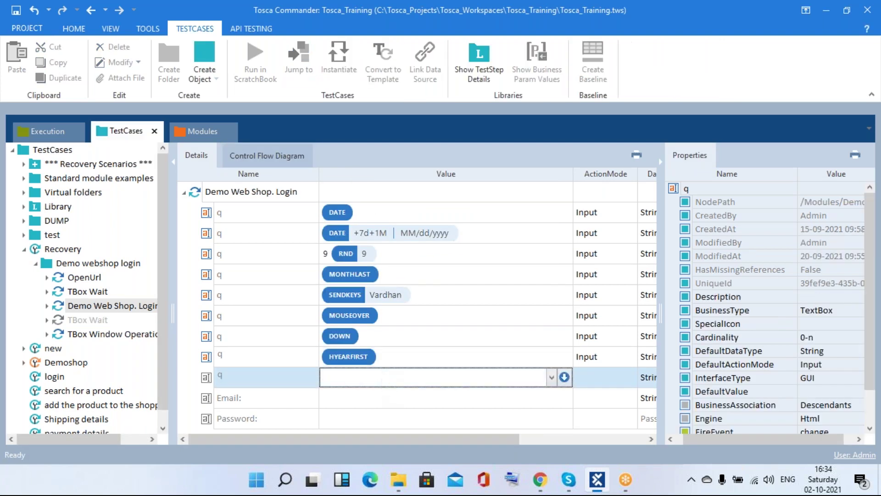
type("{")
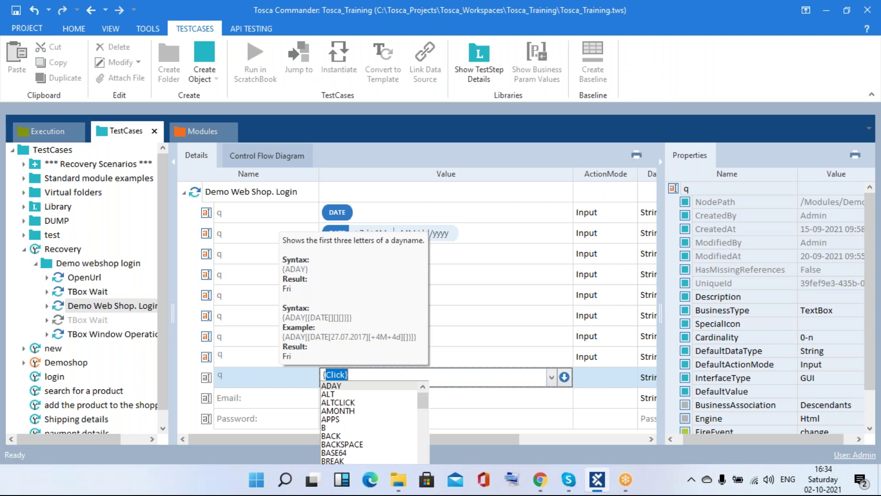
type("k")
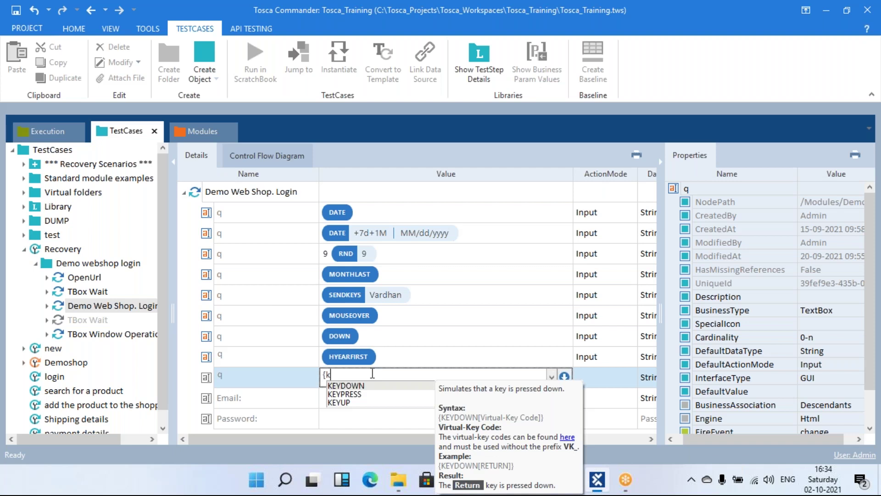
key("ctrl+z")
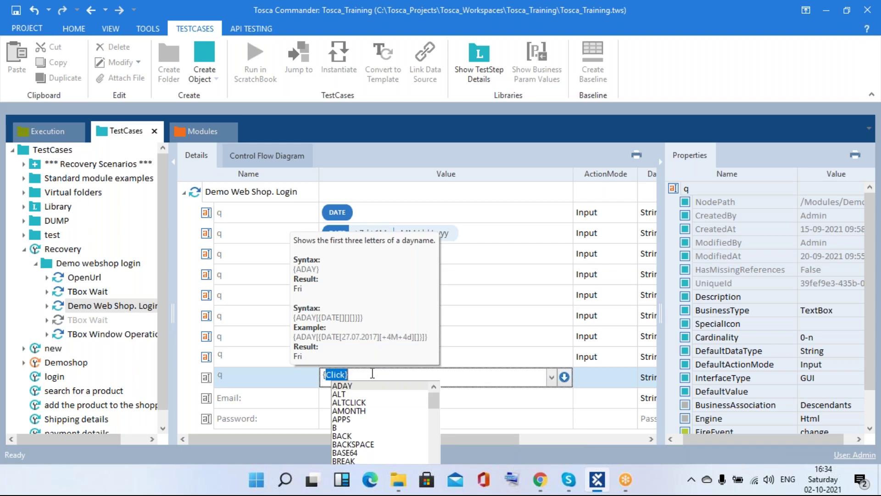
key("Escape")
key("BackSpace")
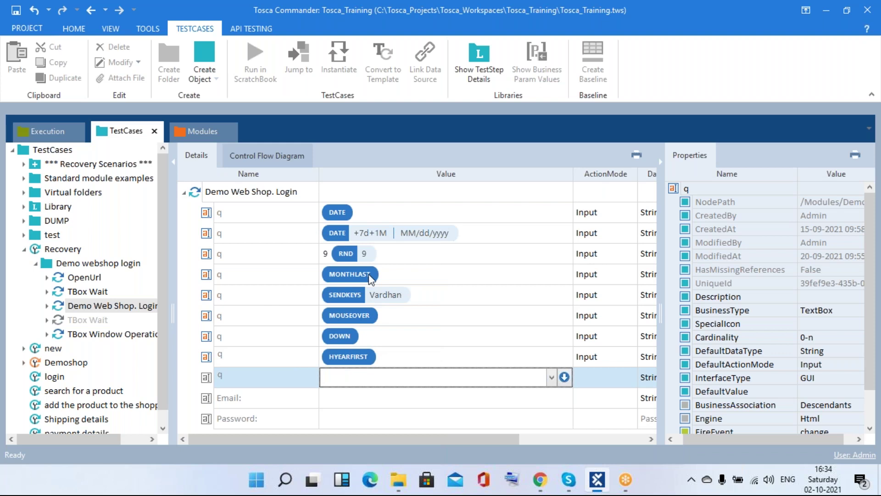
- Change the digit count in the third q's random-number expression so its value is 9{Rnd[20]}
left_click(369, 251)
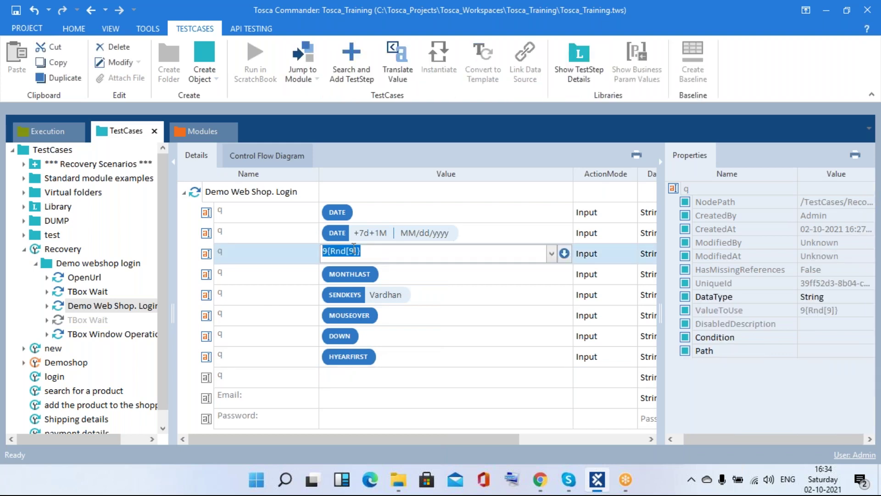
left_click(353, 250)
key("Delete")
type("20")
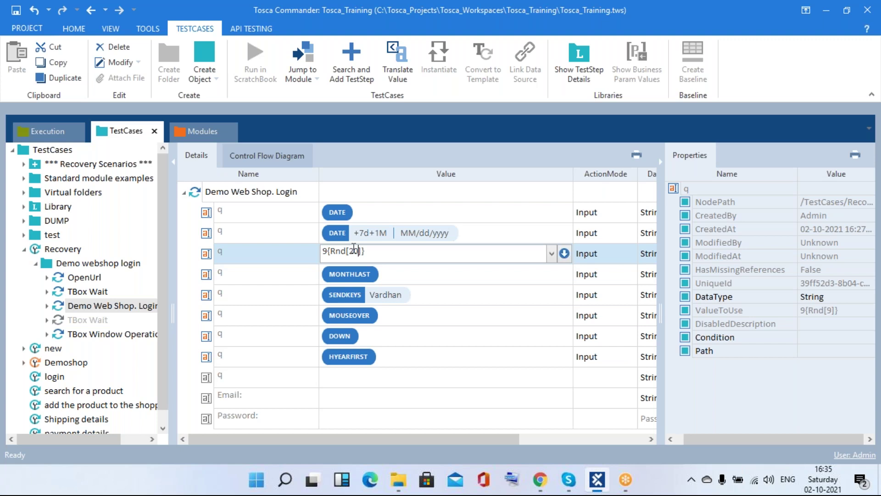
left_click(469, 324)
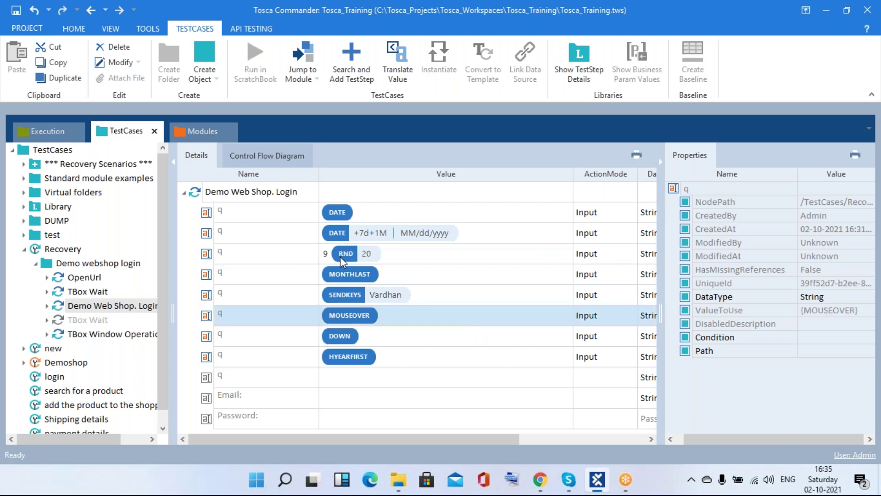
- Try to translate the third q's 9{Rnd[20]} value and dismiss the result dialog
right_click(343, 260)
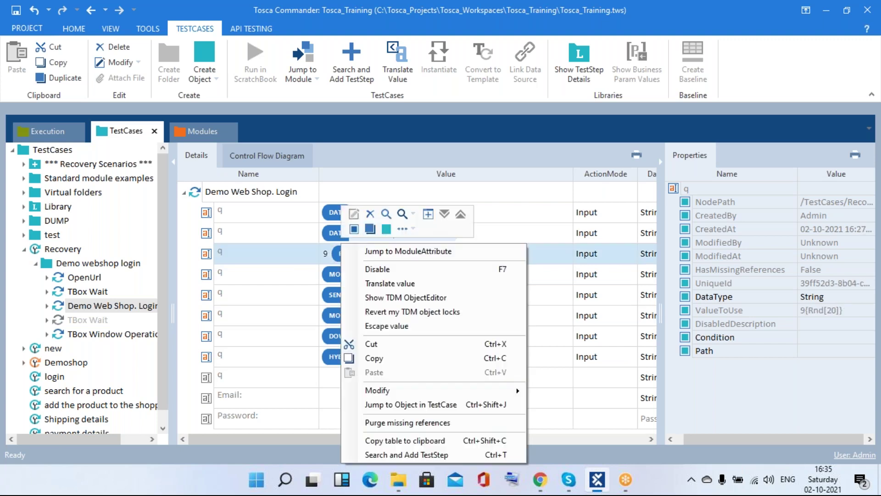
left_click(389, 283)
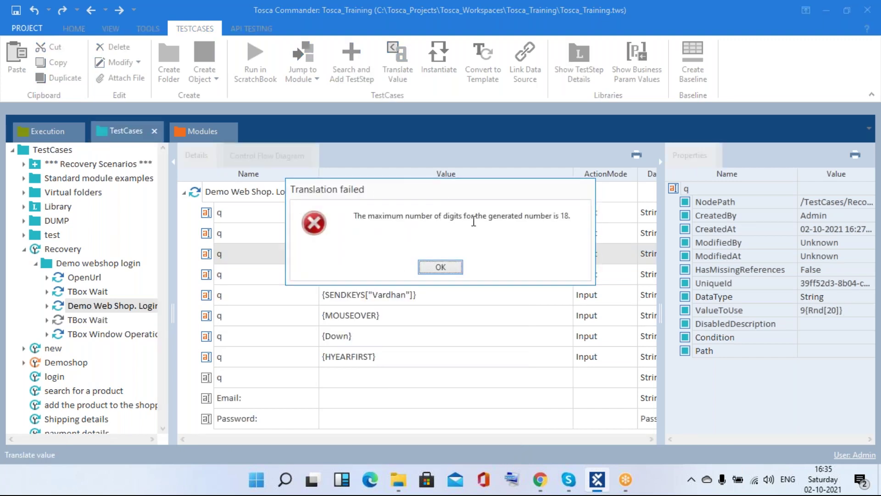
left_click(442, 264)
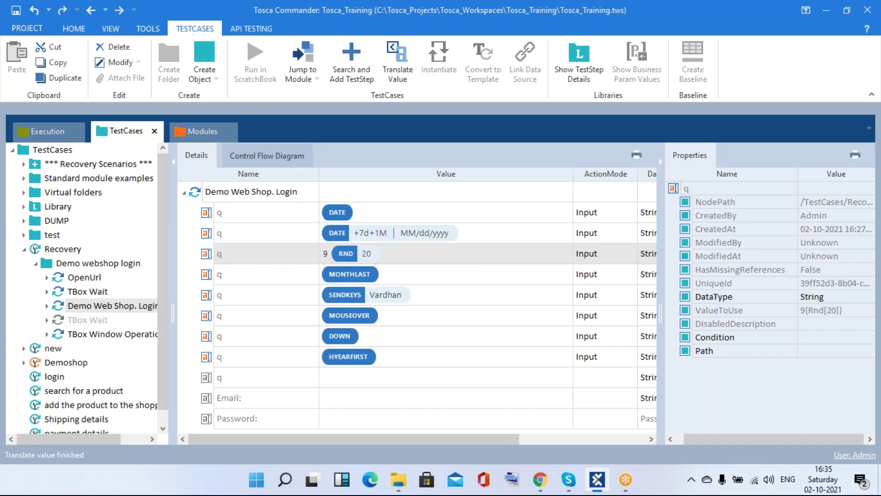
- Set the third q's random-number expression to 17 digits, making the value 9{Rnd[17]}
left_click(367, 247)
double_click(355, 247)
left_click(360, 250)
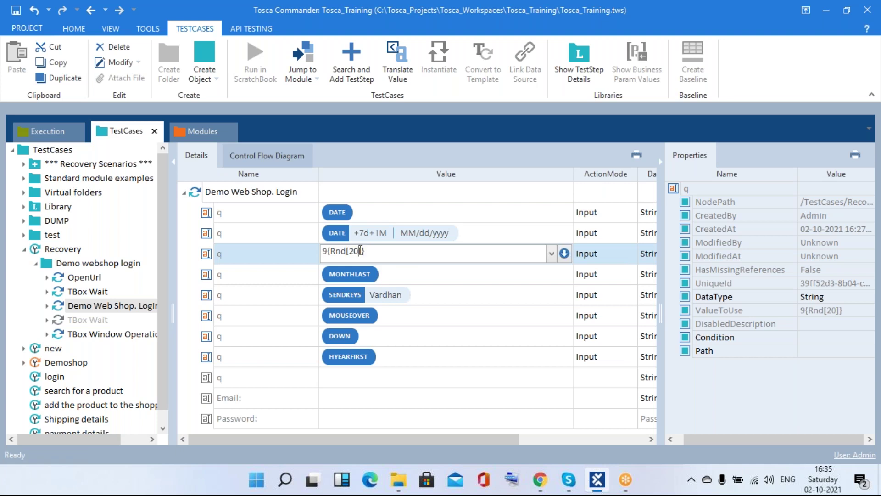
key("BackSpace")
key("BackSpace")
type("17")
left_click(353, 403)
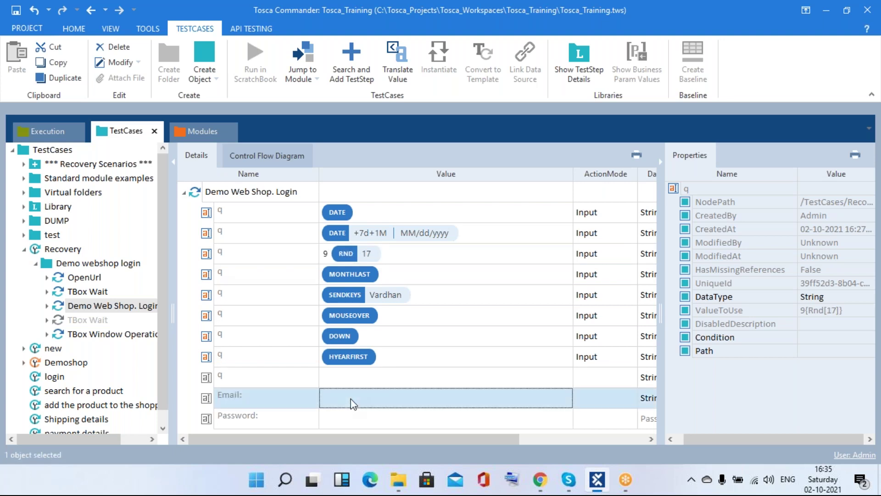
- Translate the third q's 9{Rnd[17]} value and dismiss the result
right_click(362, 258)
left_click(402, 281)
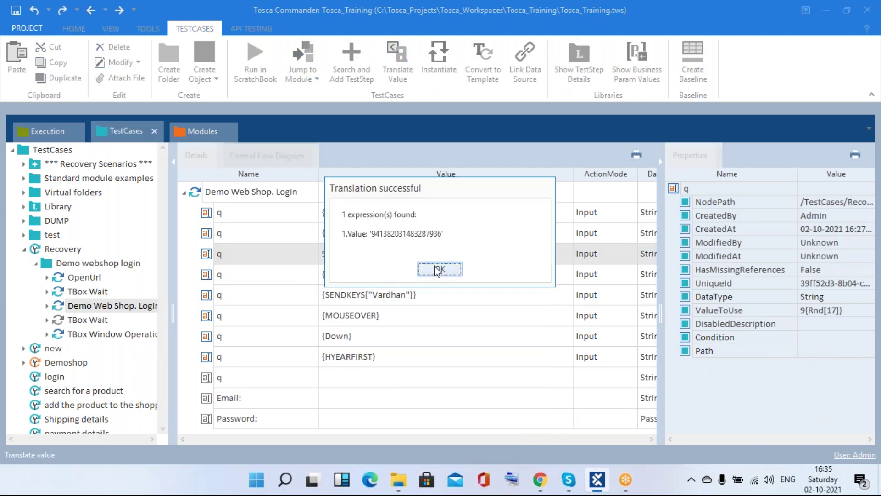
left_click(440, 270)
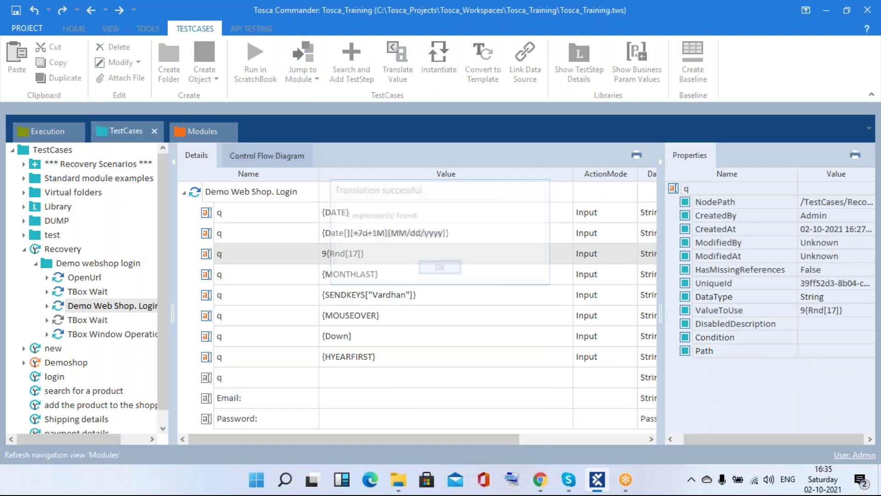
- Enter the random-text expression {RANDOMTEXT} as the value of the ninth q
left_click(378, 384)
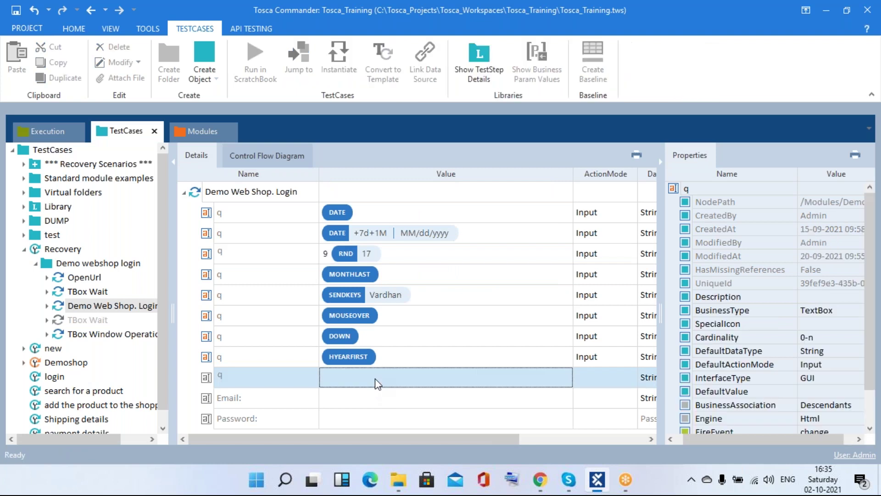
type("{")
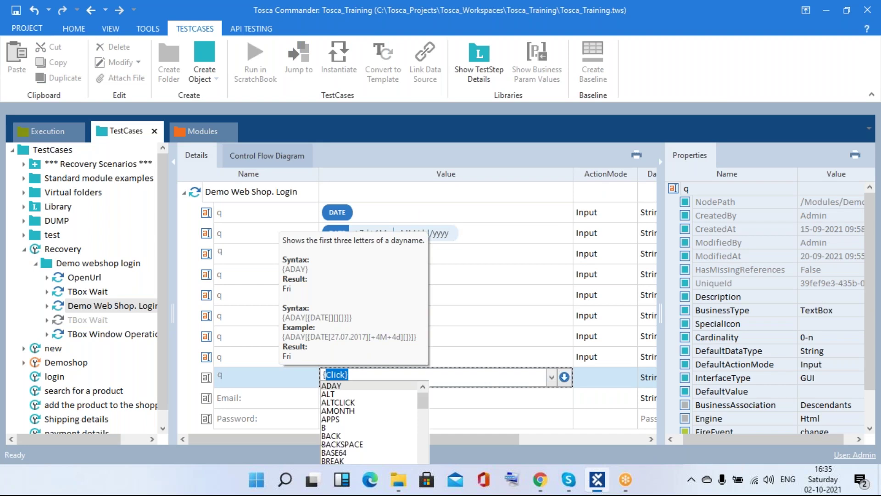
type("Rnd")
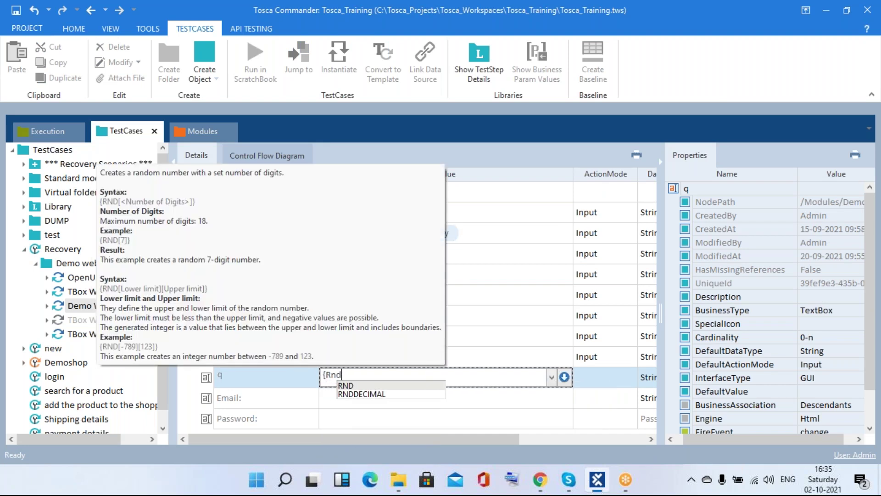
key("BackSpace")
key("BackSpace")
type("an")
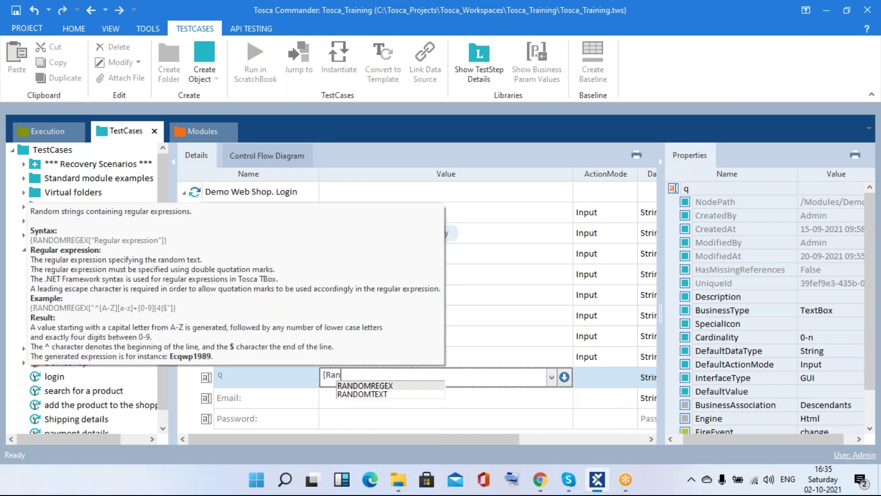
key("Down")
key("Return")
type("}")
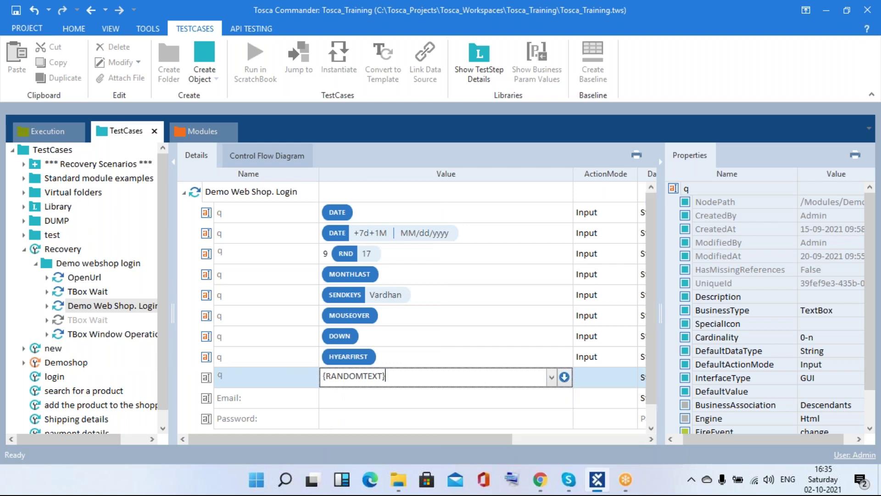
key("Return")
- Add a length of 9 to the ninth q's random-text expression, making its value {RANDOMTEXT[9]}
double_click(387, 374)
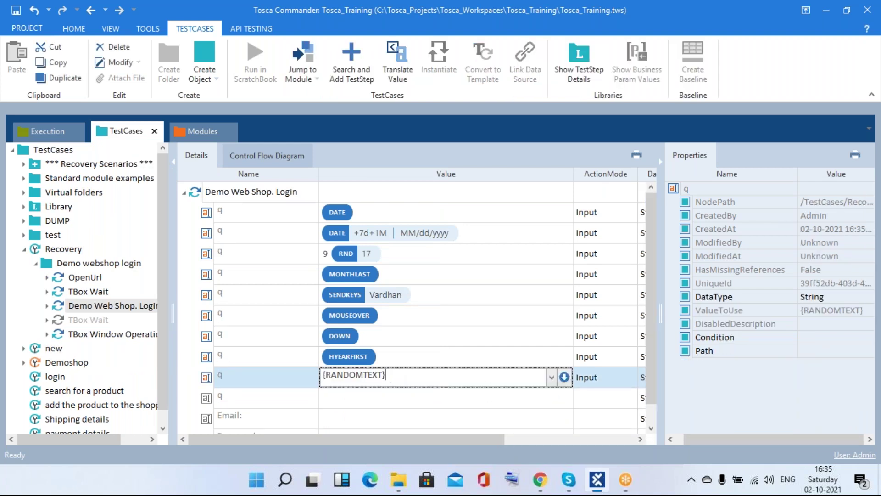
key("BackSpace")
type("[")
type("9")
type("]}")
key("Return")
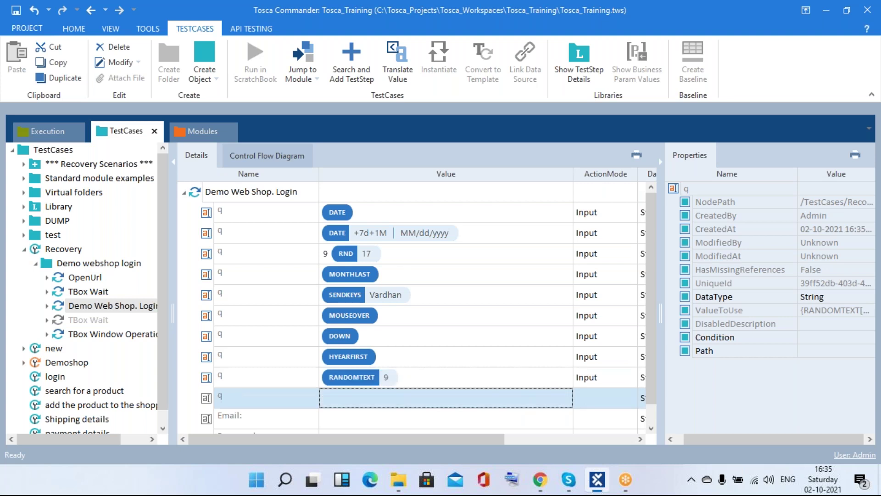
- Translate the ninth q's {RANDOMTEXT[9]} value and dismiss the result
right_click(378, 376)
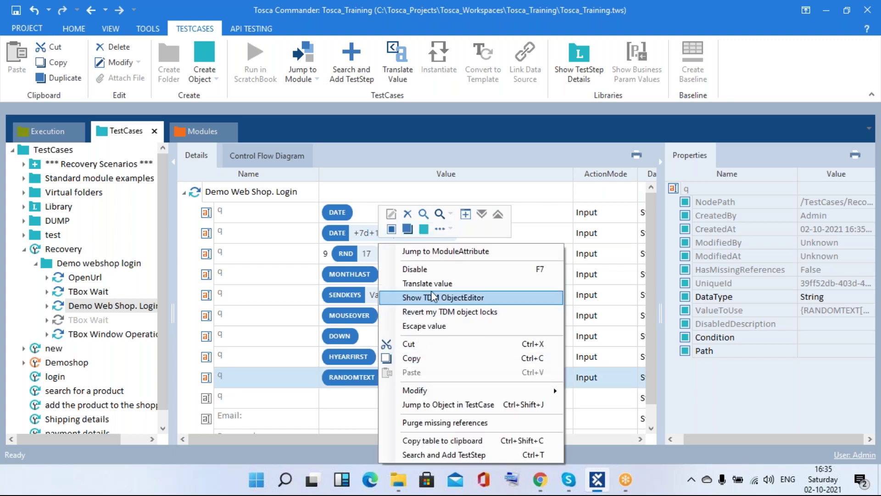
left_click(427, 283)
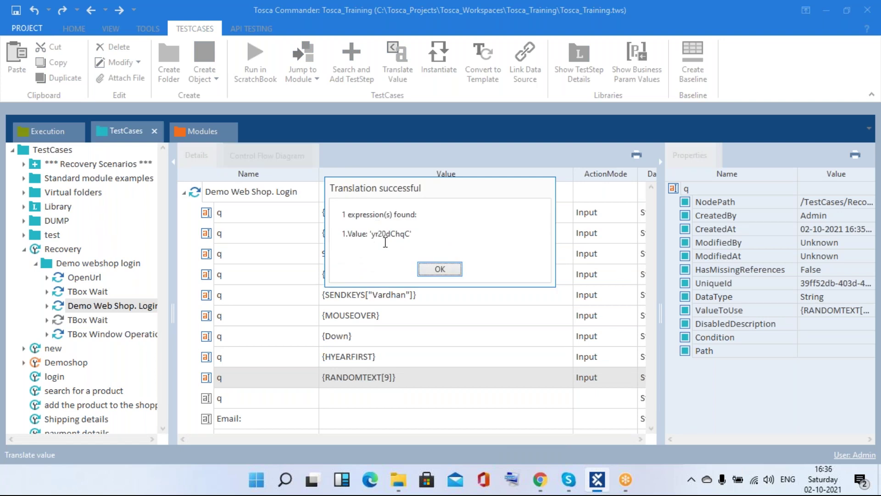
left_click(441, 273)
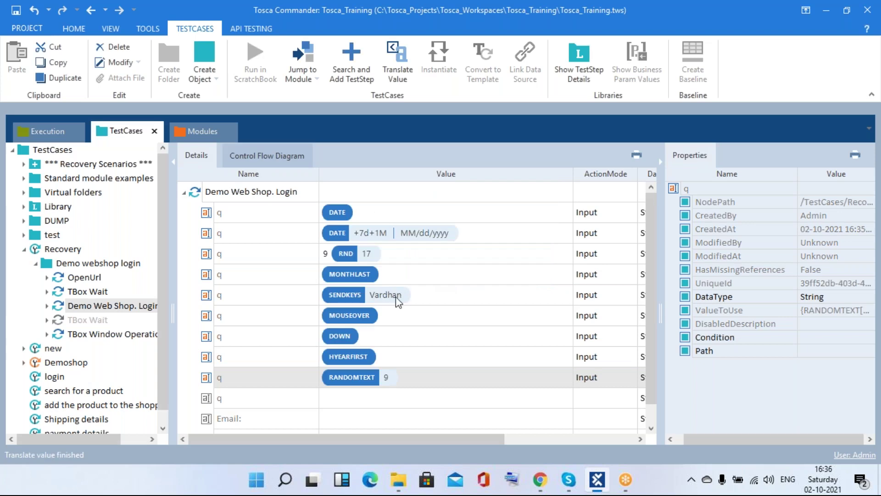
left_click(367, 401)
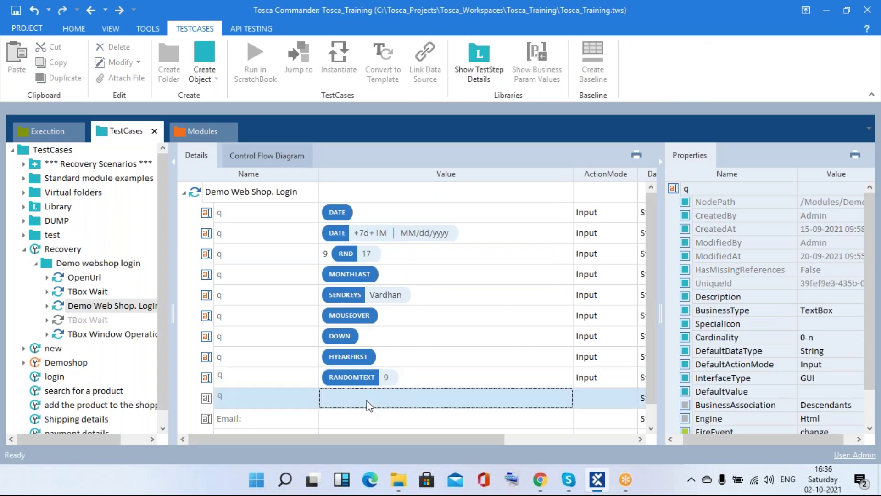
type("{")
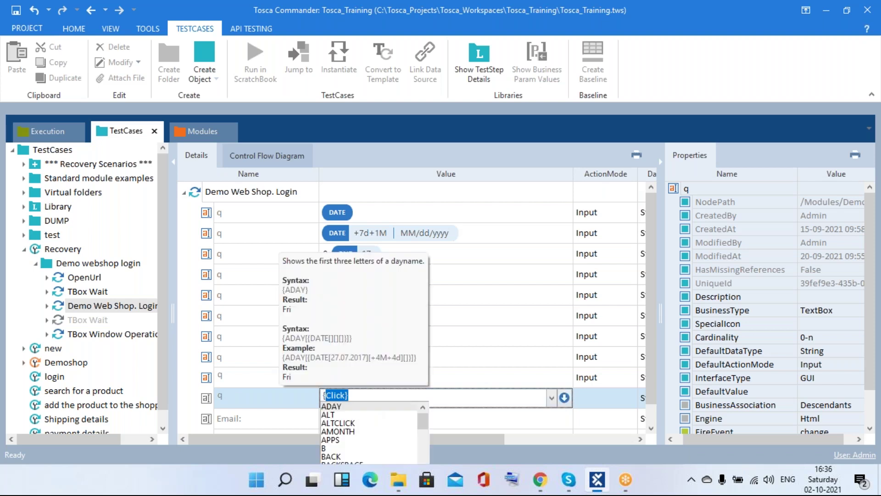
type("Re")
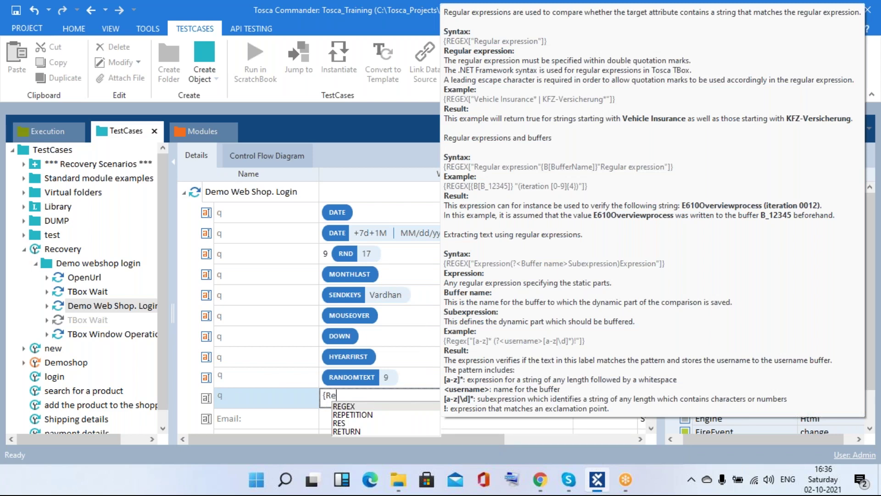
key("BackSpace")
type("an")
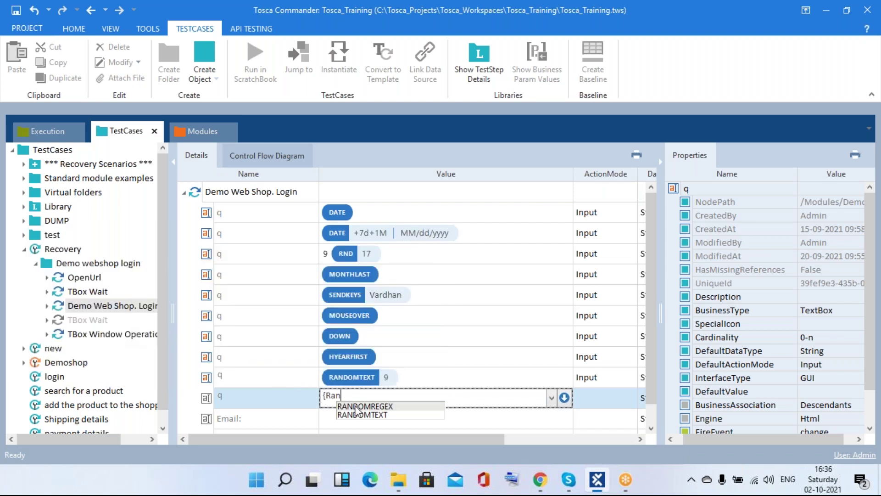
key("Escape")
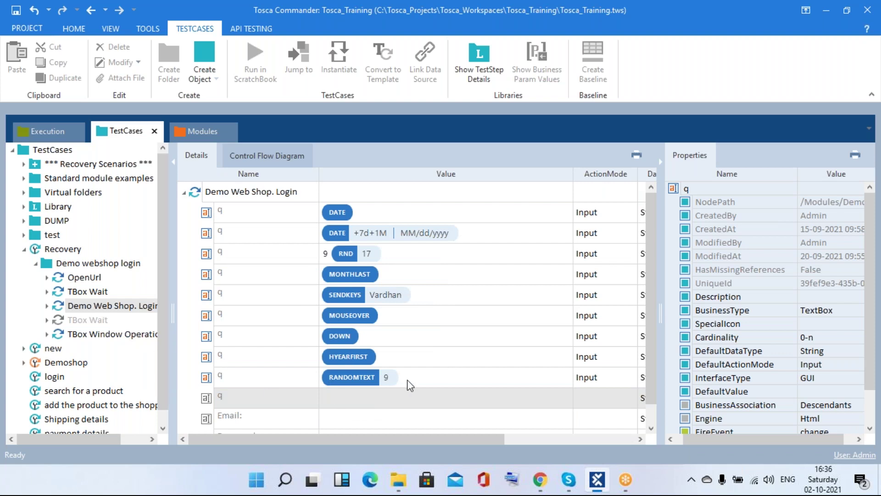
left_click(372, 397)
key("ctrl+a")
key("BackSpace")
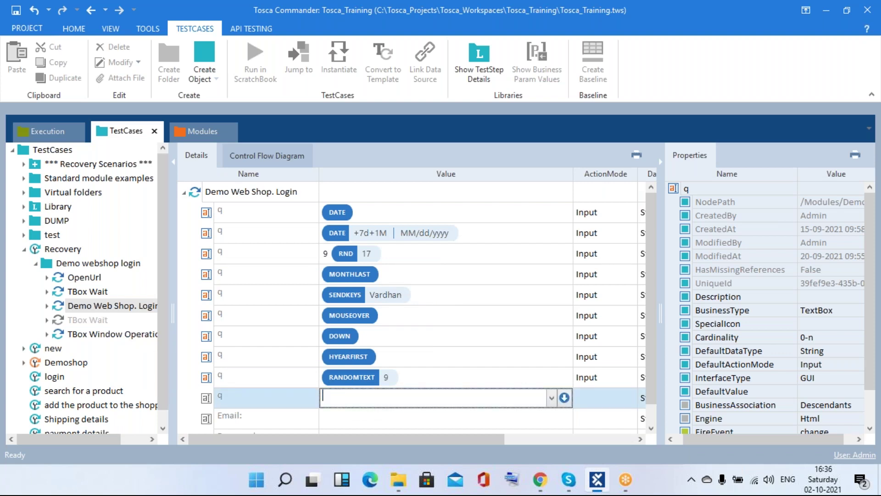
- Enter the incomplete random-regex expression {RANDOMREGEX[^ as the value of the tenth q
type("{Ran")
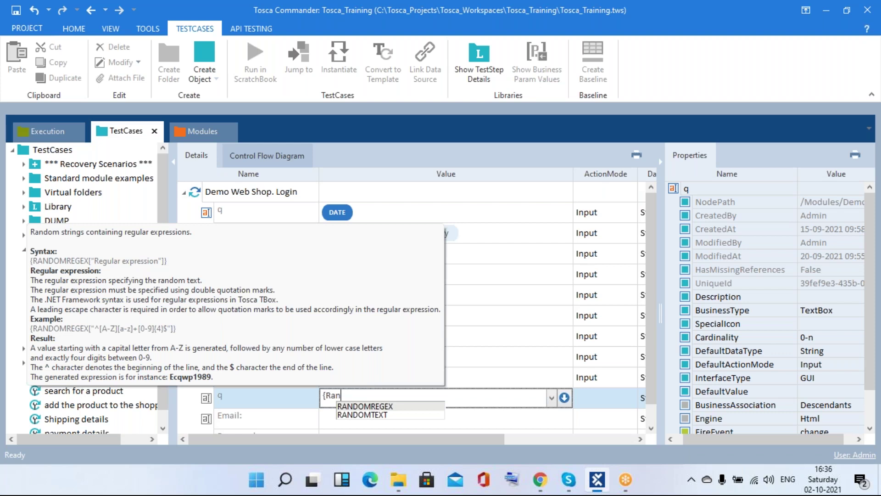
key("Return")
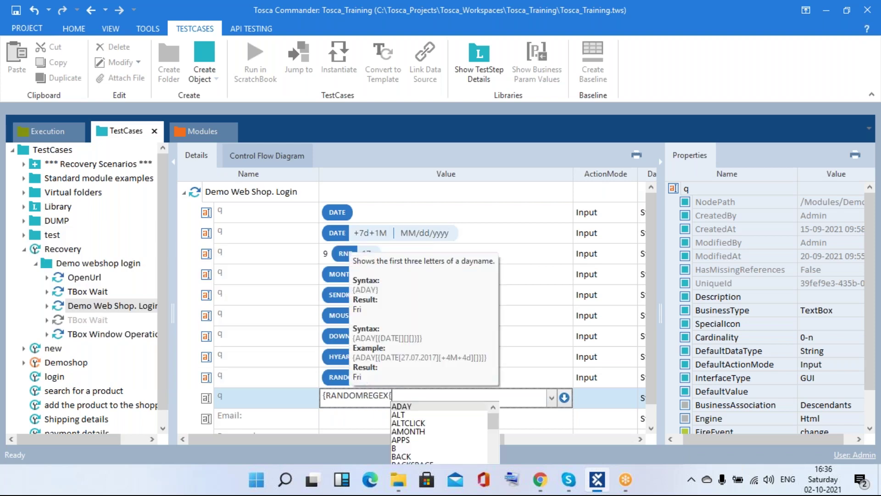
key("Escape")
type("[")
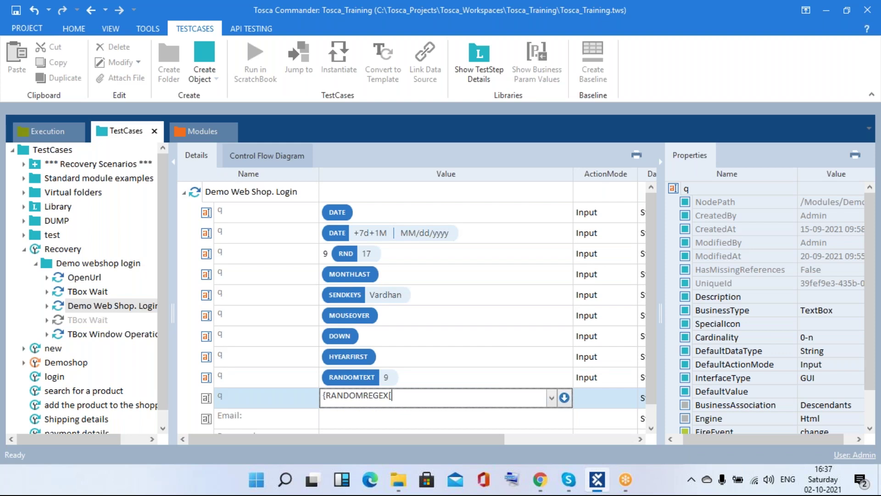
type("^")
key("alt+Tab")
key("Escape")
key("Return")
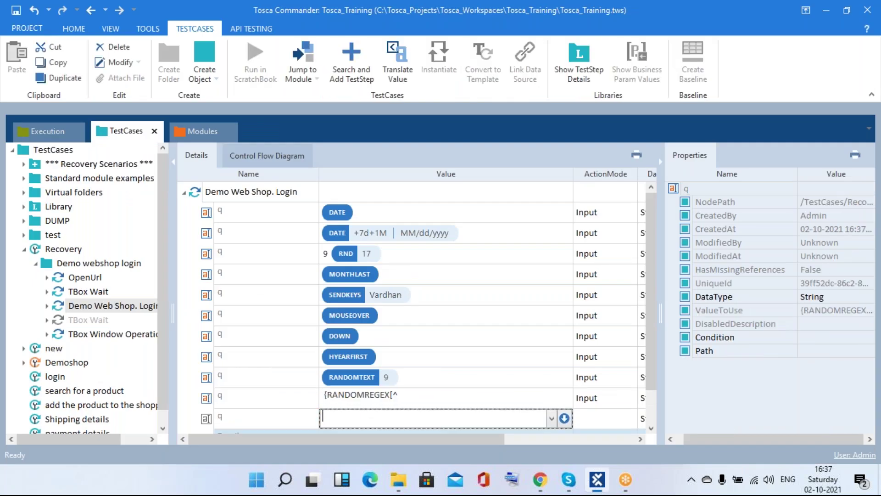
- Enter {Rando in the eleventh q's value to bring up the RANDOMREGEX syntax help
type("{Ra")
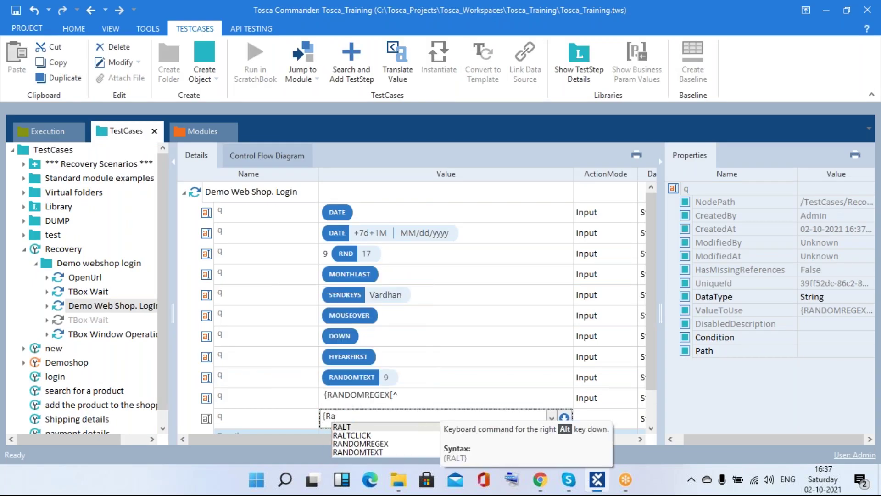
type("nd")
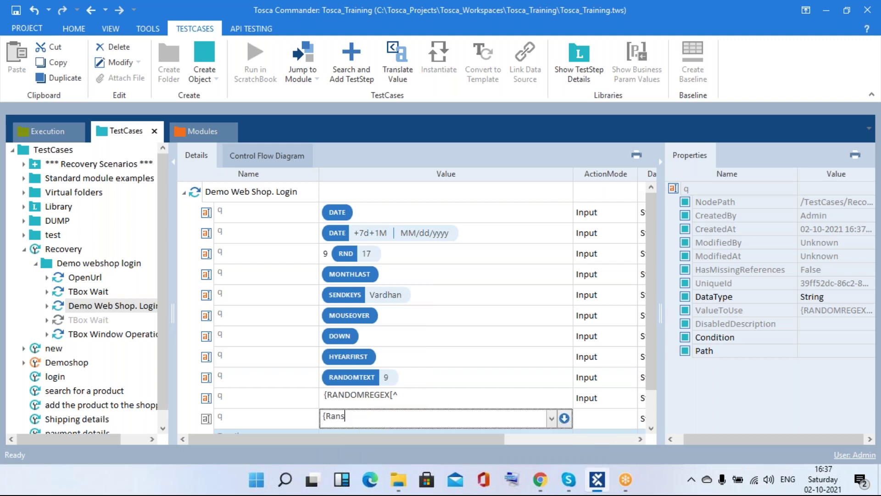
type("o")
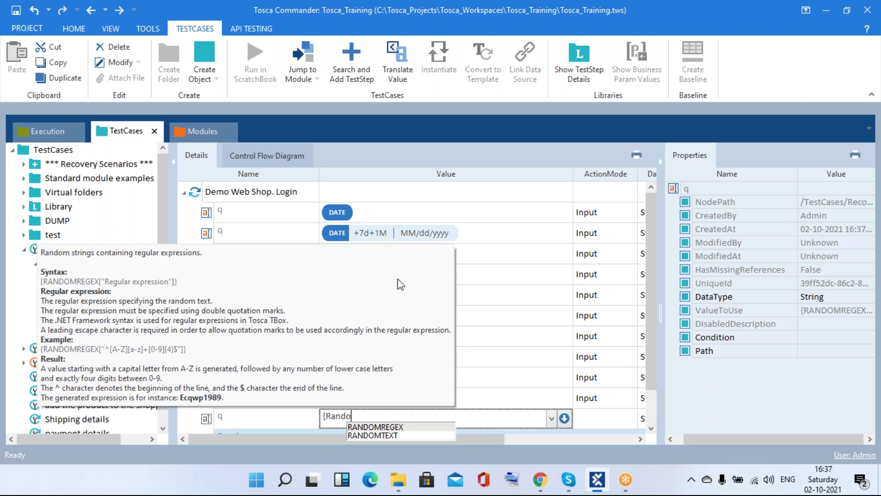
left_click(520, 327)
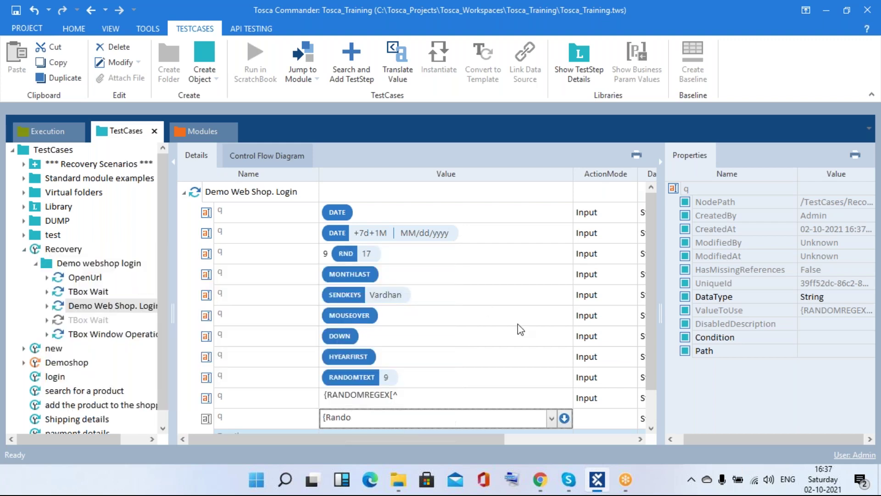
- Rewrite the tenth q's value with a quoted pattern so it reads {RANDOMREGEX["^[a-z][a-z]+[0-9]"
left_click(415, 379)
key("End")
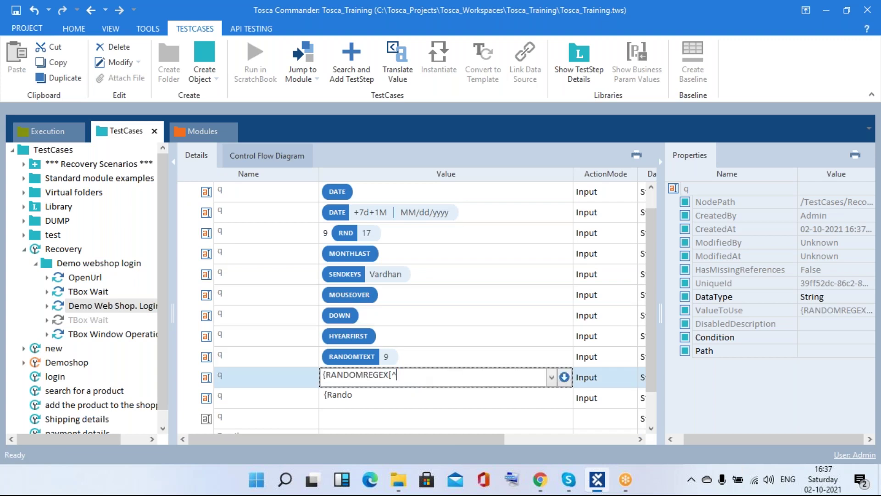
key("BackSpace")
type("\"\"")
key("Left")
type("^")
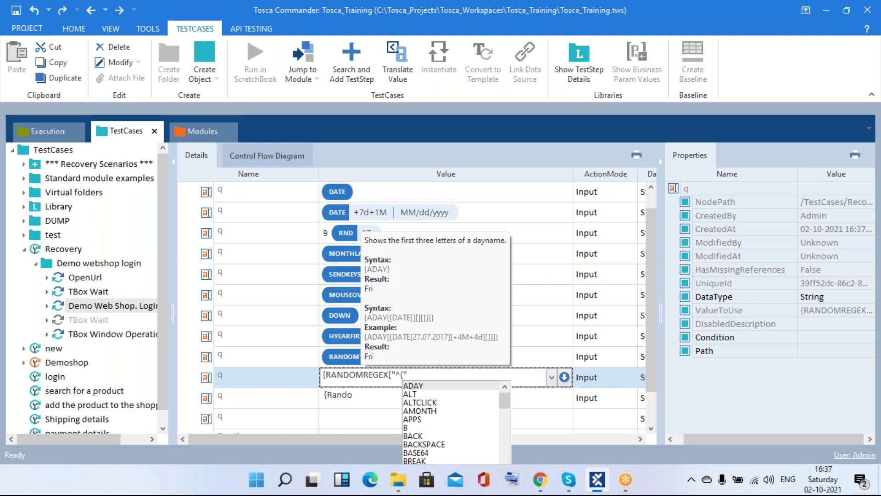
key("Escape")
type("[a")
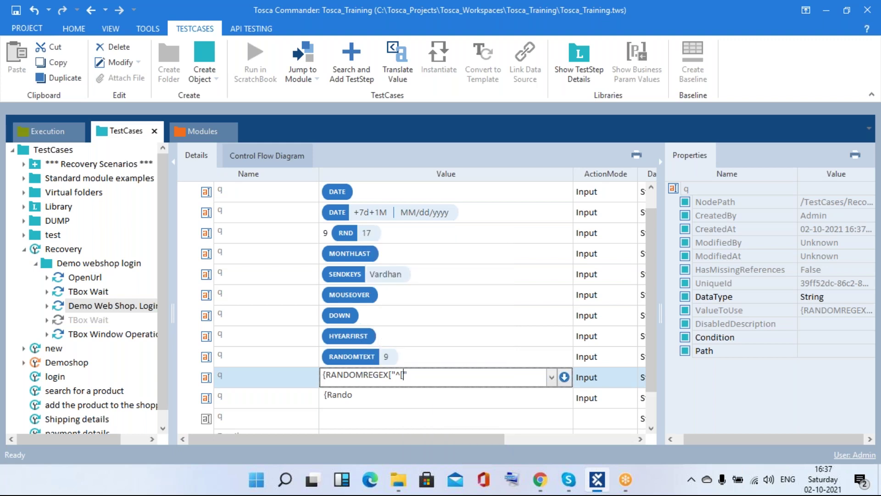
type("-z][a-z]+[0-9]{")
key("Escape")
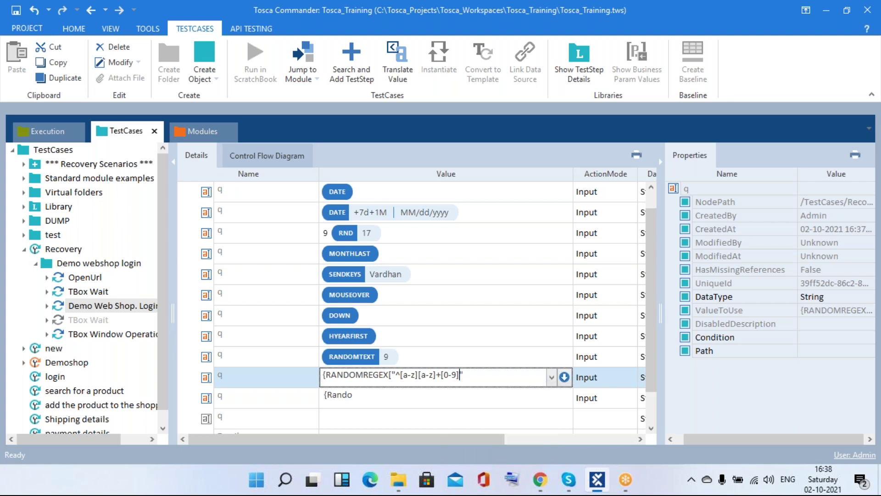
- Extend the tenth q's pattern with [5]$ and a closing brace, making the value {RANDOMREGEX["^[a-z][a-z]+[0-9][5]$"}
type("{5")
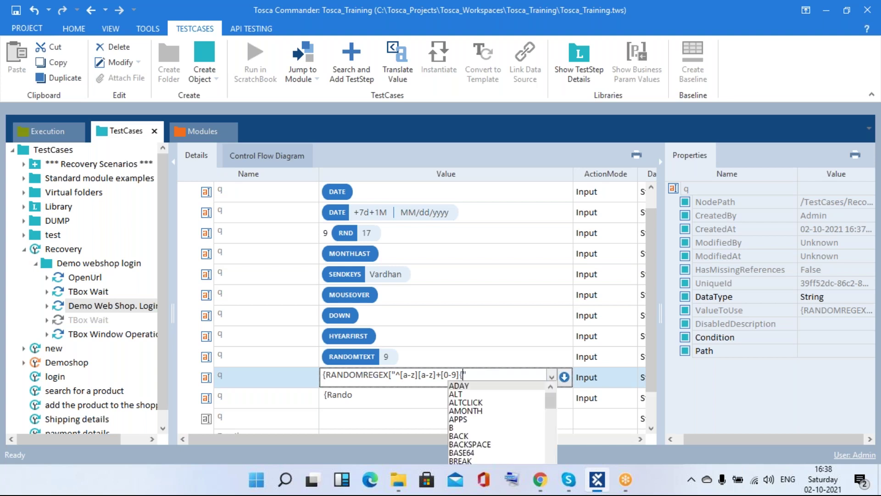
key("Escape")
key("BackSpace")
key("Escape")
key("BackSpace")
type("[5]")
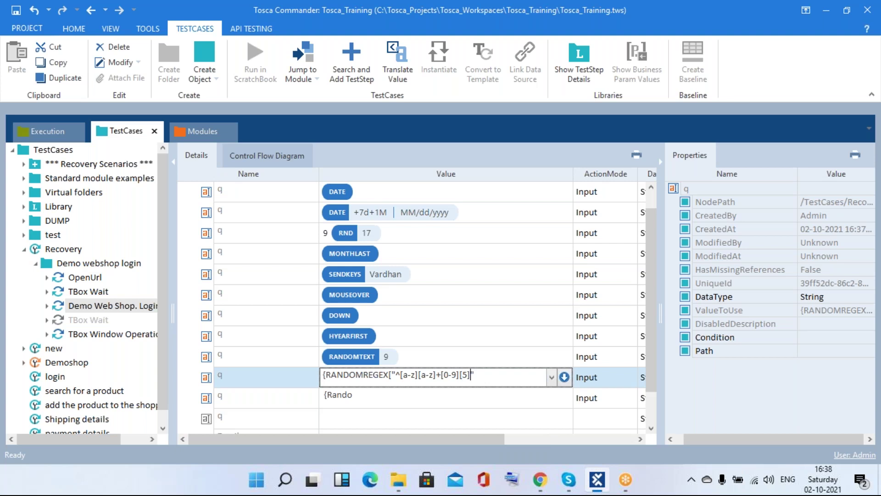
type("$")
key("Right")
type("}")
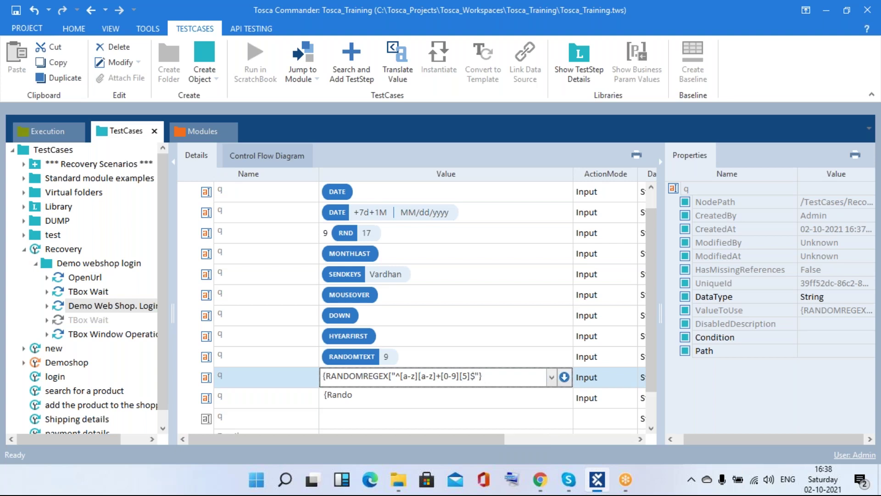
key("Return")
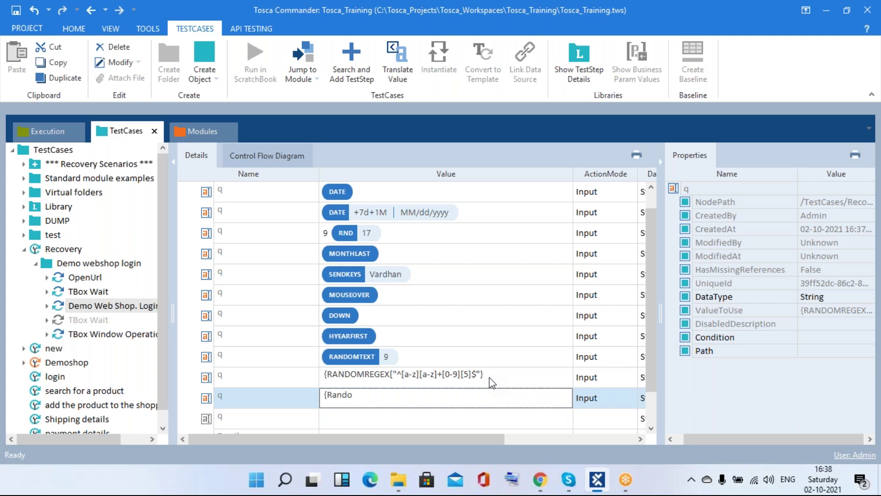
- Insert the missing closing bracket in the tenth q's value so it reads {RANDOMREGEX["^[a-z][a-z]+[0-9][5]$"]}
right_click(520, 381)
left_click(498, 384)
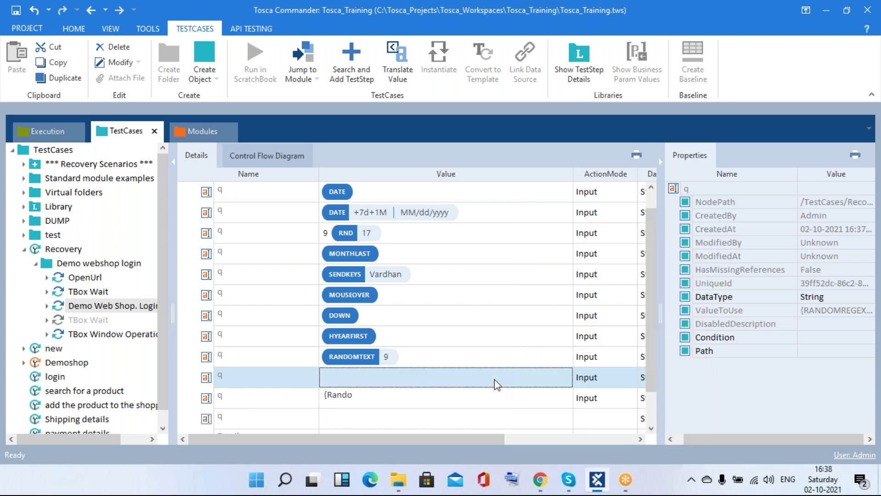
key("Left")
type("]")
key("Return")
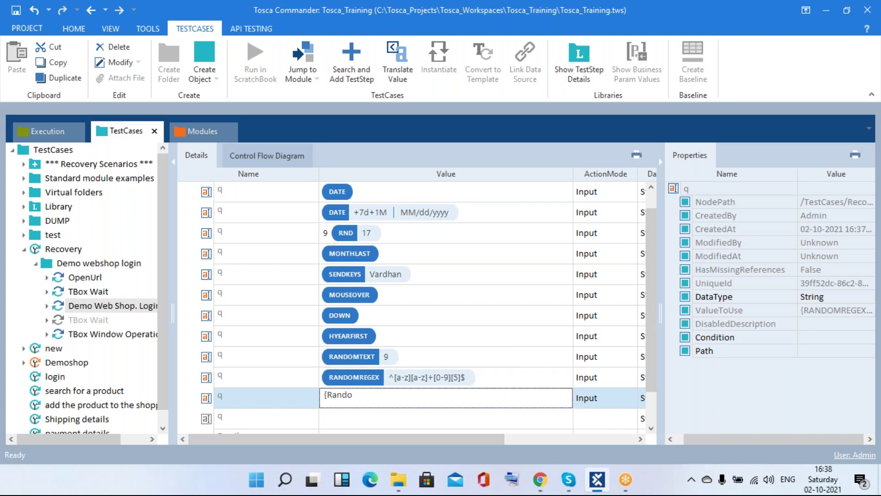
- Change the second character class in the tenth q's pattern to uppercase, making the value {RANDOMREGEX["^[a-z][A-Z]+[0-9][5]$"]}
left_click(421, 381)
left_click(425, 376)
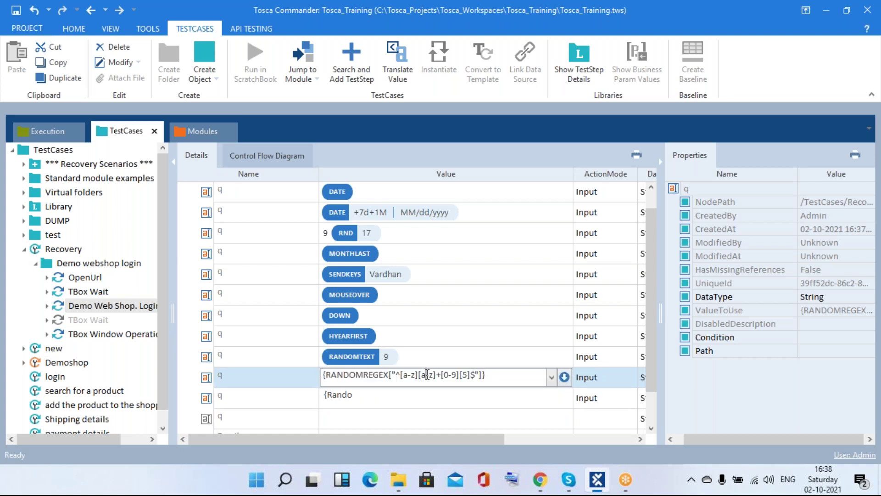
key("BackSpace")
type("A")
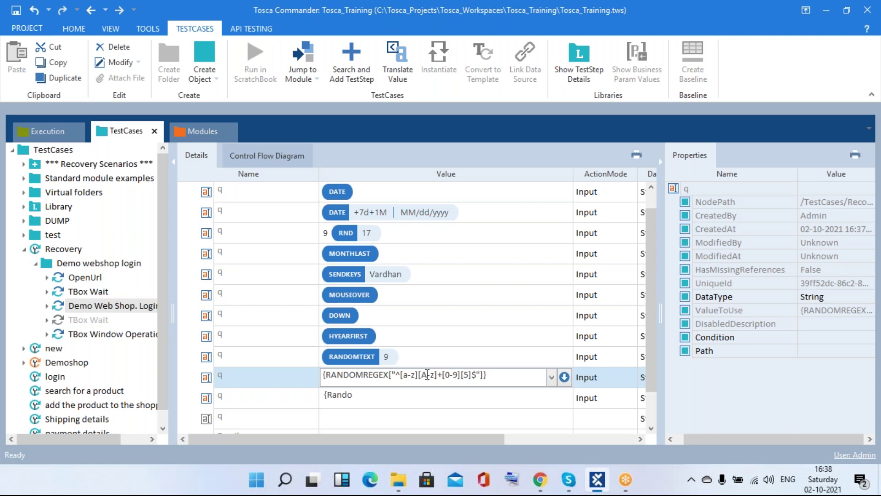
key("Delete")
type("Z")
key("Return")
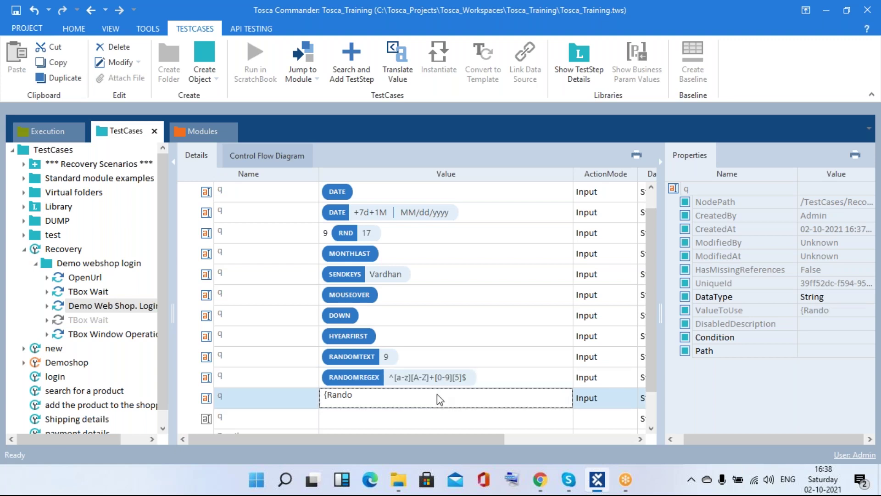
- Translate the tenth q's RANDOMREGEX value to check the generated text, and dismiss the result
right_click(409, 379)
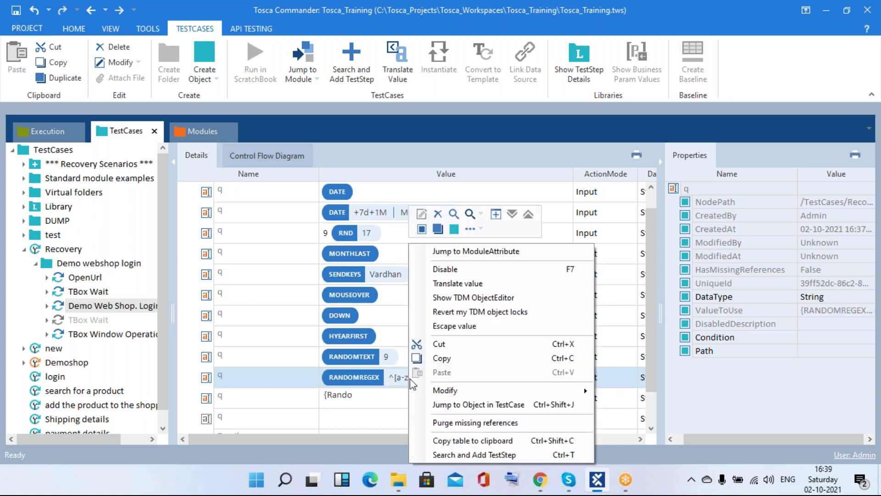
left_click(456, 284)
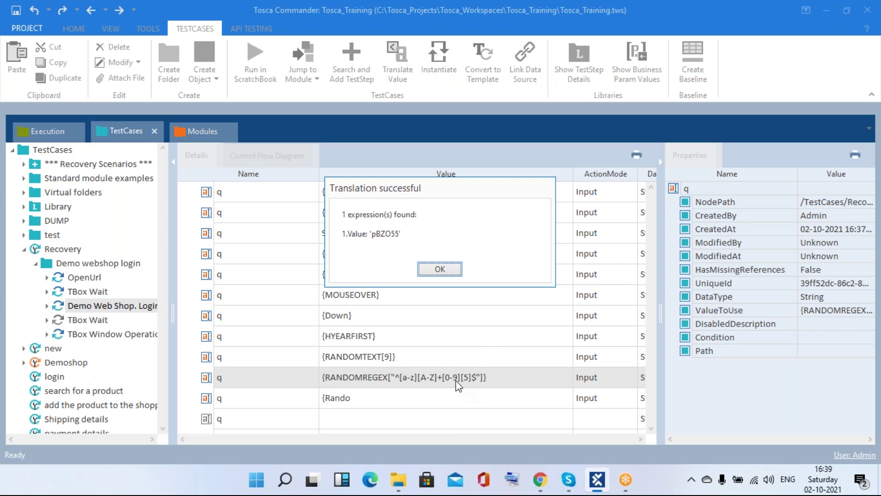
left_click(440, 270)
- Clear the whole RANDOMREGEX expression from the tenth q's value
left_click(488, 377)
key("BackSpace")
key("BackSpace")
key("BackSpace")
key("BackSpace")
key("BackSpace")
key("BackSpace")
key("BackSpace")
key("BackSpace")
key("BackSpace")
key("BackSpace")
key("BackSpace")
key("BackSpace")
key("BackSpace")
key("BackSpace")
key("BackSpace")
key("BackSpace")
key("BackSpace")
key("BackSpace")
key("BackSpace")
key("BackSpace")
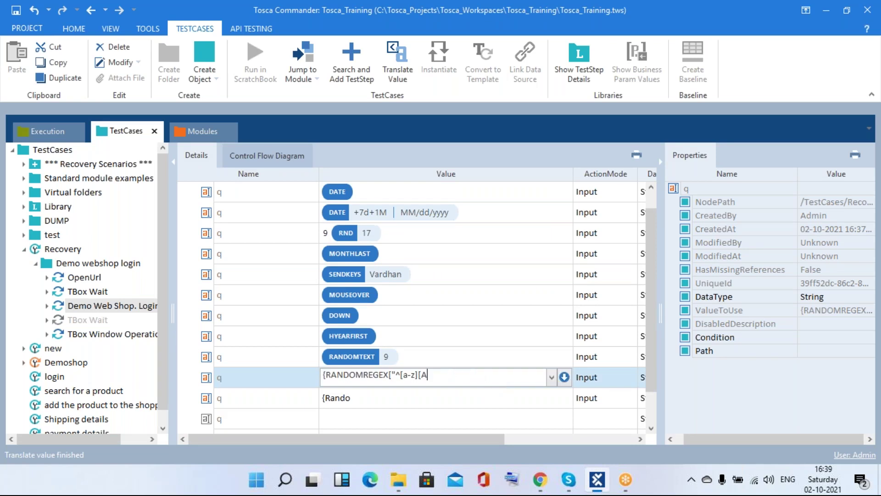
key("BackSpace")
key("BackSpace")
key("BackSpace")
key("BackSpace")
key("BackSpace")
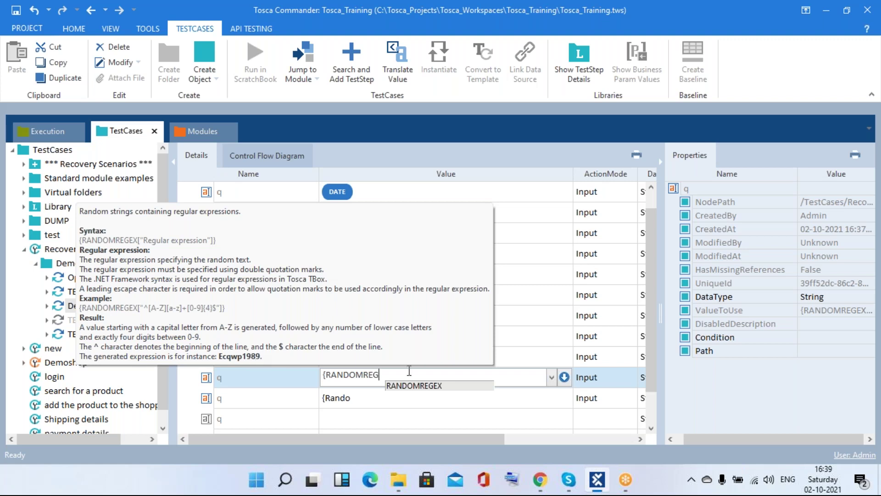
key("BackSpace")
key("BackSpace")
key("BackSpace")
key("BackSpace")
key("BackSpace")
key("BackSpace")
key("BackSpace")
key("BackSpace")
key("BackSpace")
key("BackSpace")
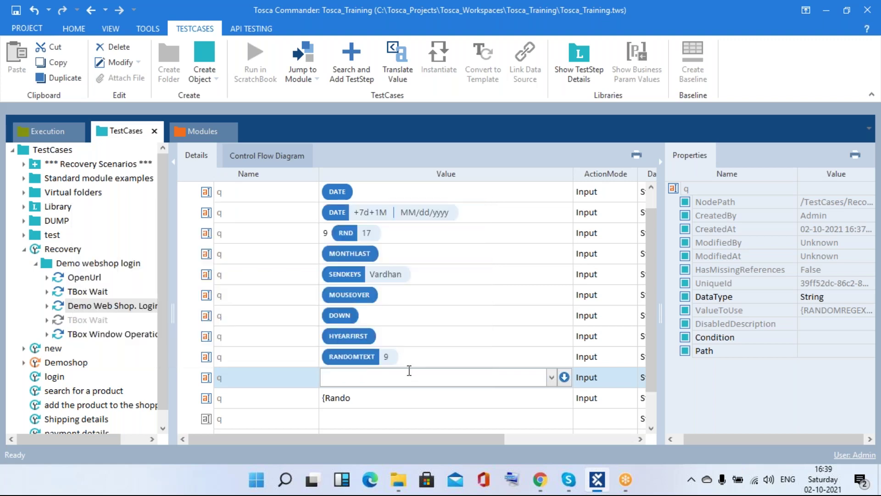
- Enter {s in the tenth q's value and examine the syntax help of the suggested expressions, including SENDKEYS and STRINGREPLACE
type("{s")
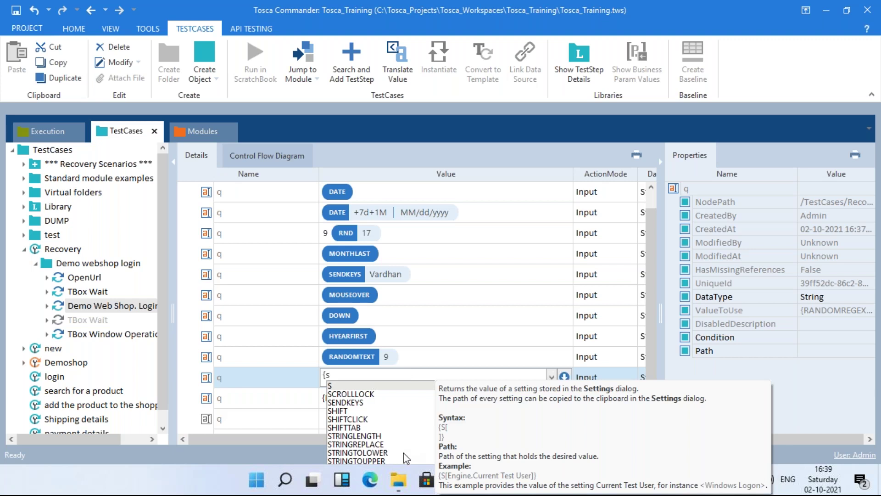
key("Down")
key("Down")
key("Down")
key("Down")
key("Down")
key("Down")
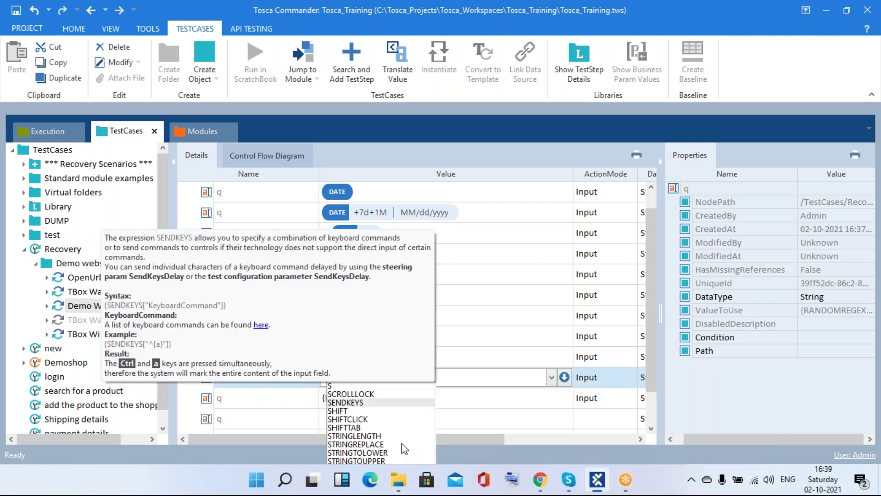
key("Down")
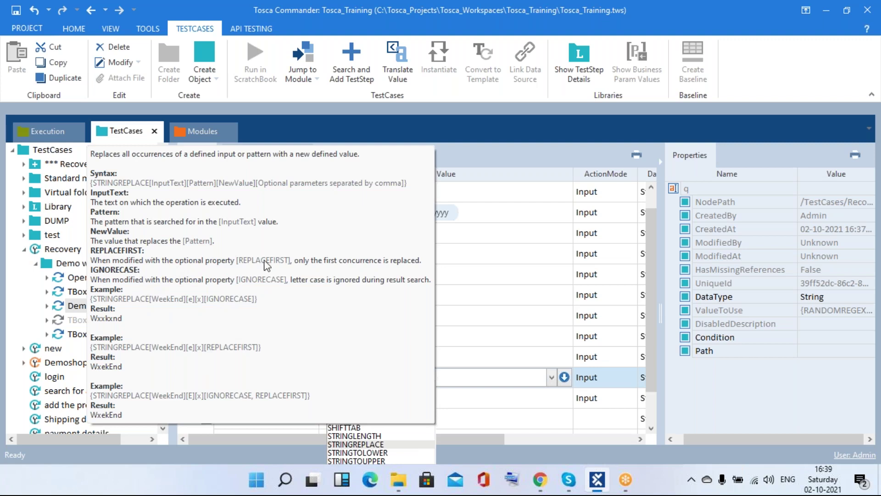
- Read the syntax help for the STRINGTOLOWER, STRINGTOUPPER, SWIPE and SWIPELEFT expressions
key("Down")
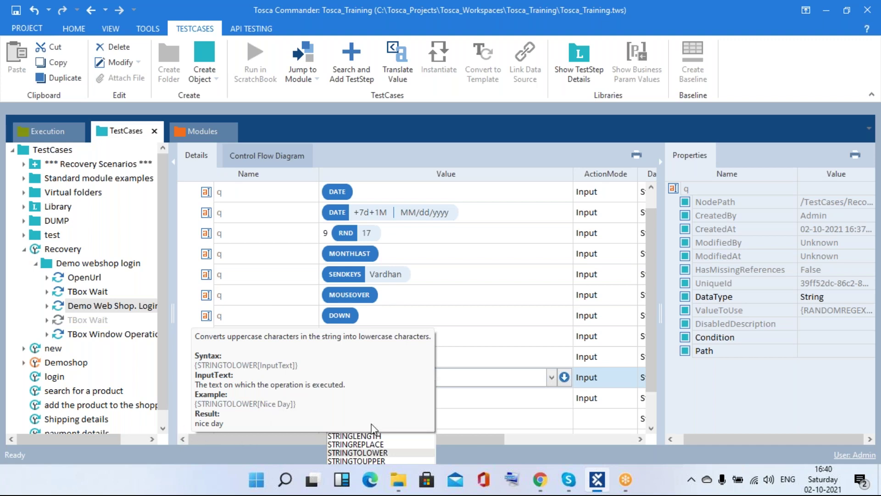
key("Down")
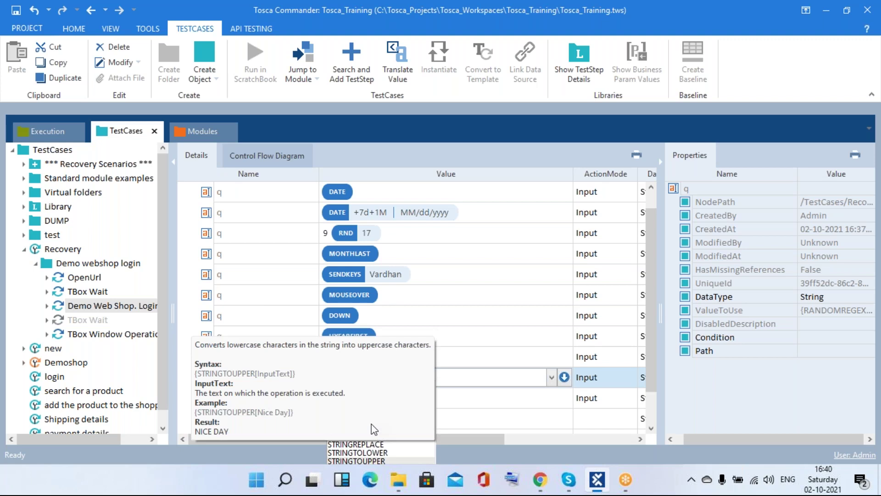
key("Down")
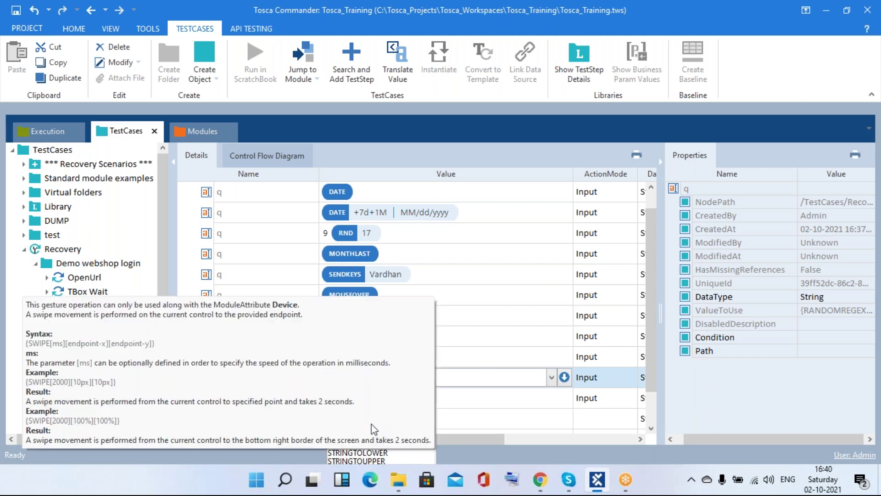
key("Down")
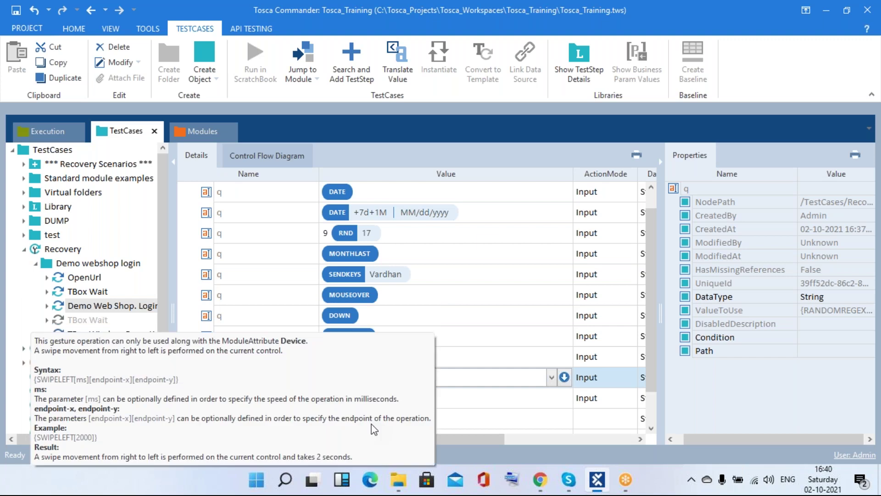
- Reopen the tenth q's value with the full expression list and examine the help for its first entries, from ALT to BACKSPACE
left_click(651, 428)
left_click(650, 428)
left_click(414, 339)
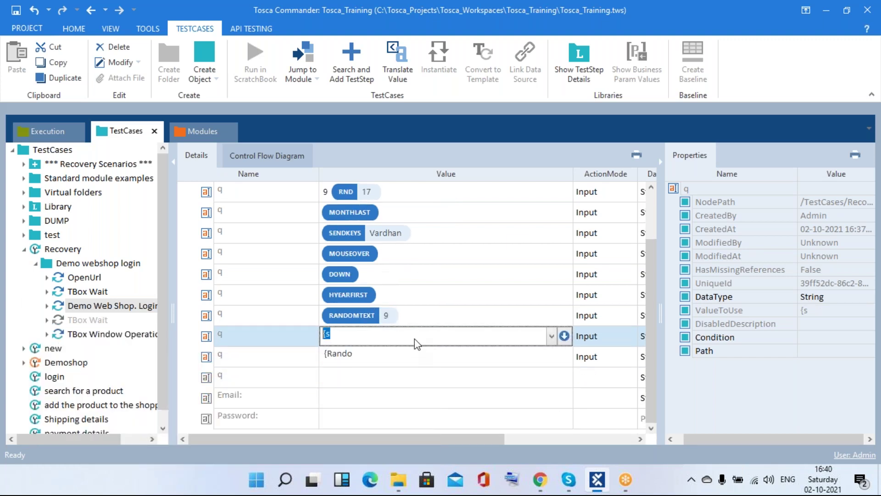
key("Down")
key("ctrl+space")
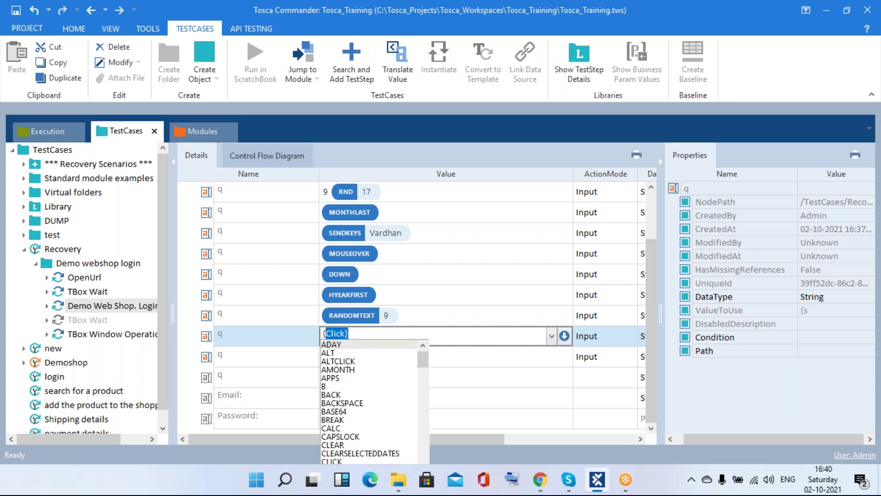
key("Down")
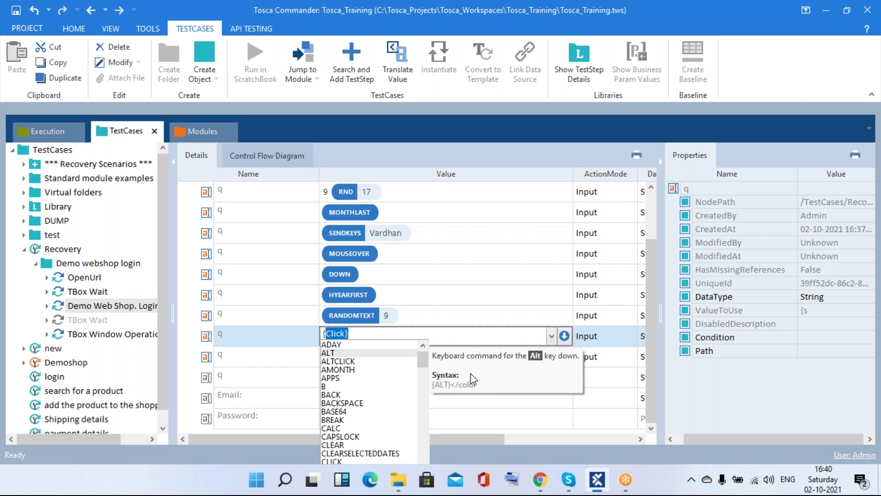
key("Down")
key("Down")
key("Down")
key("Down")
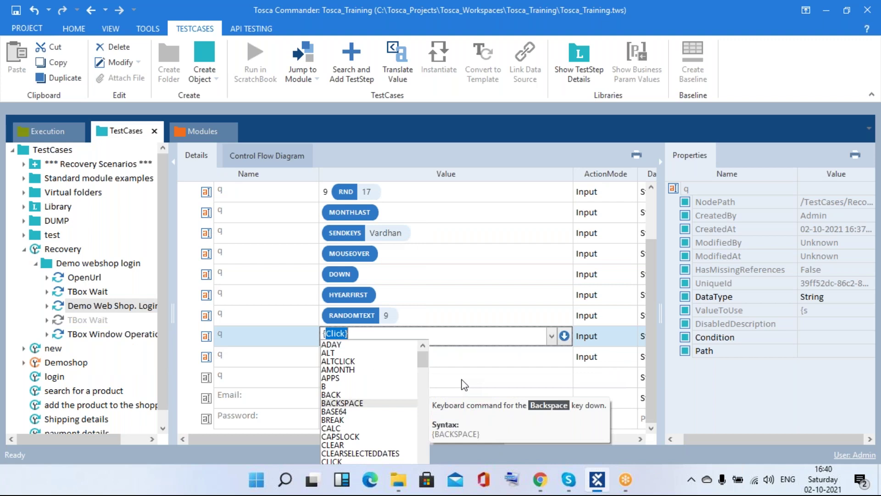
- Enter {D in the tenth q's value and read the help for each suggested expression from DATE to DROP
type("Doublec")
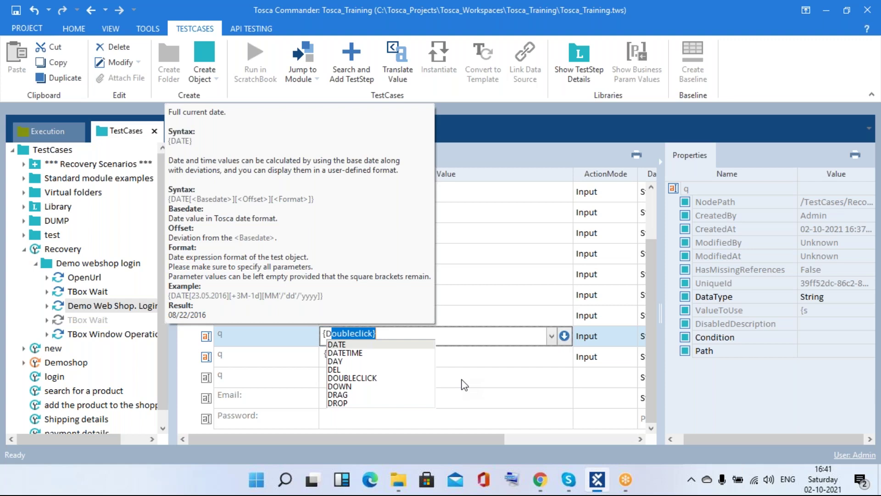
key("Down")
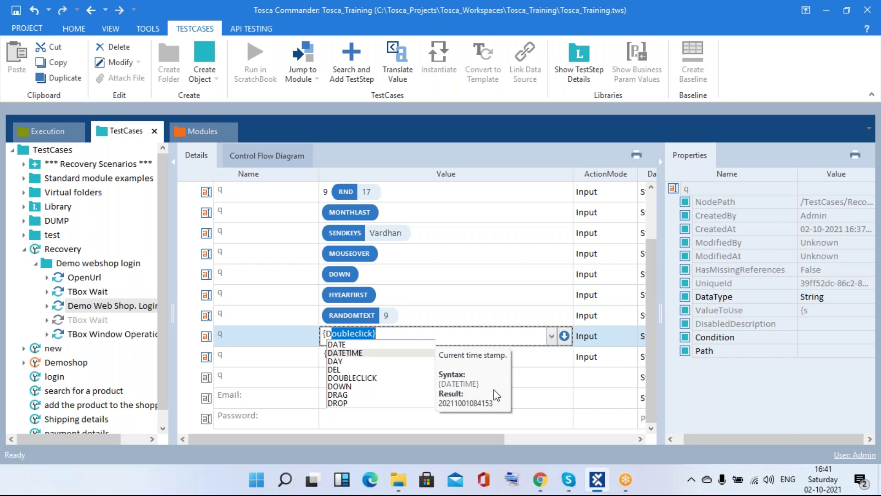
key("Down")
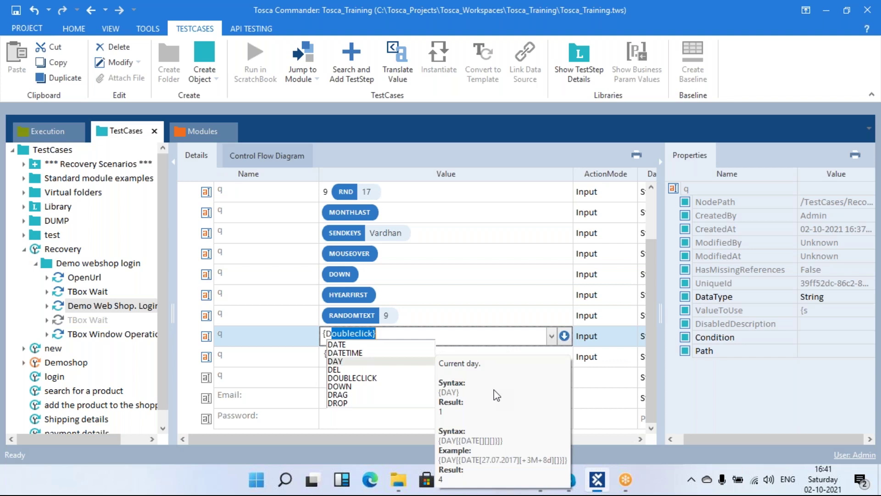
key("Down")
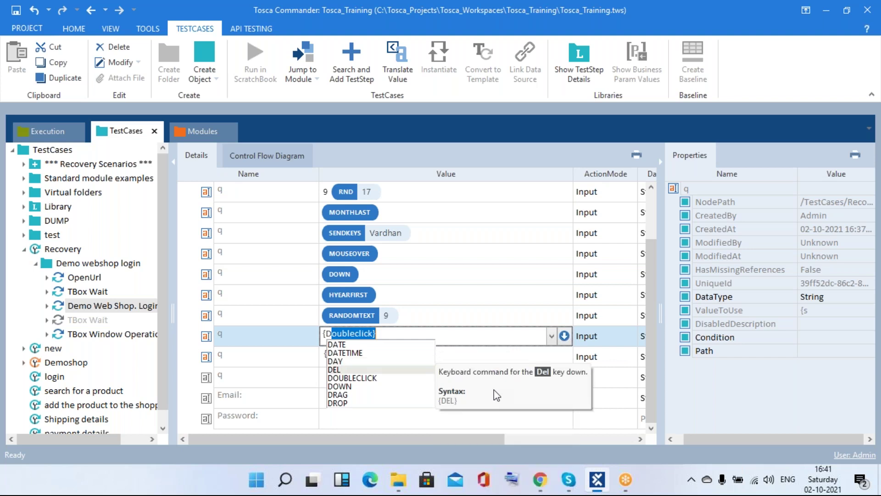
key("Down")
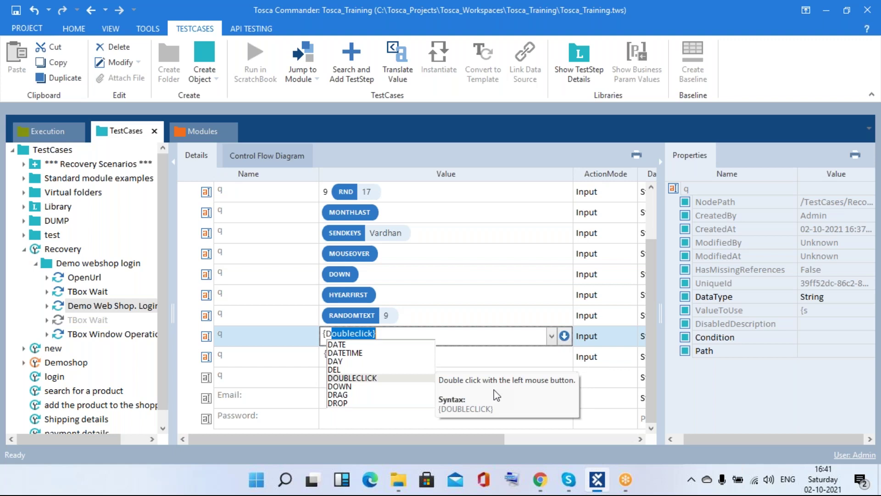
key("Down")
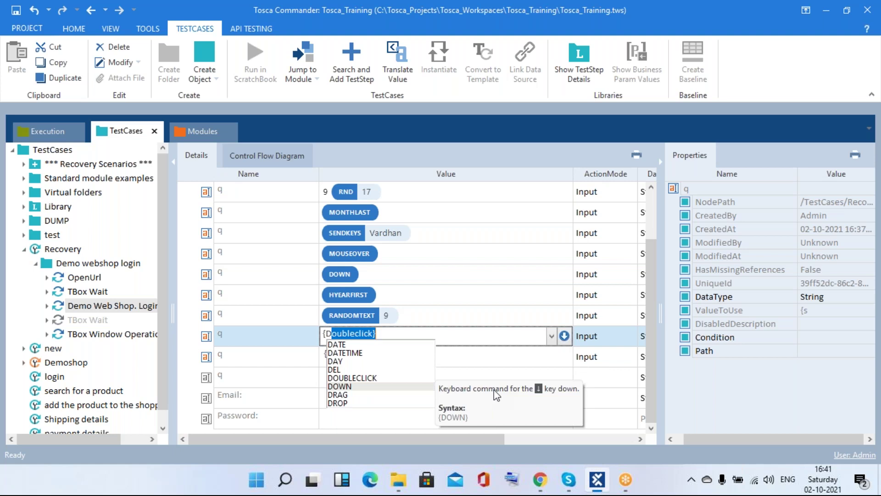
key("Down")
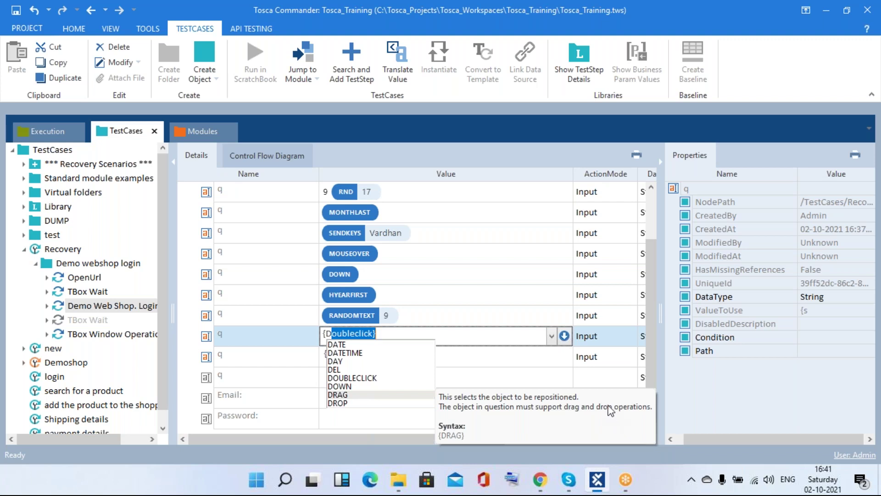
key("Down")
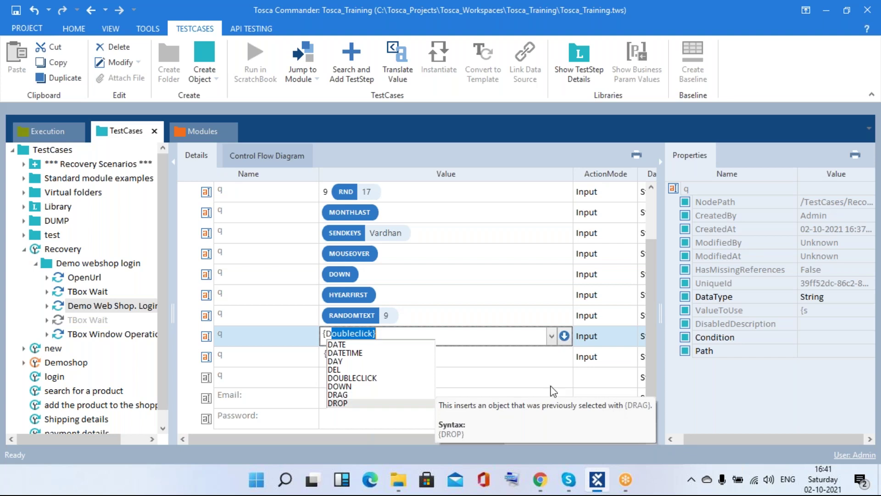
- Change the tenth q's value to {f and browse the function-key expressions from F1 to F9
key("BackSpace")
type("f")
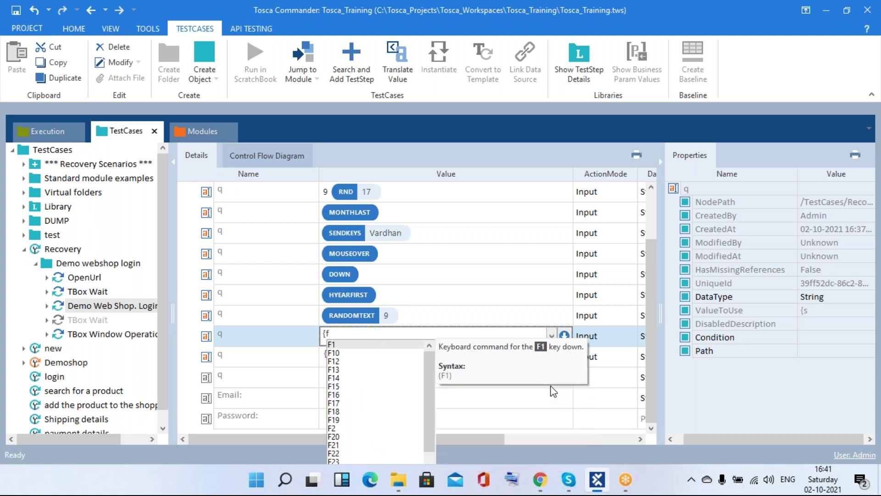
key("Down")
key("Down")
key("Down")
key("Down")
key("Down")
key("Down")
key("Down")
key("Down")
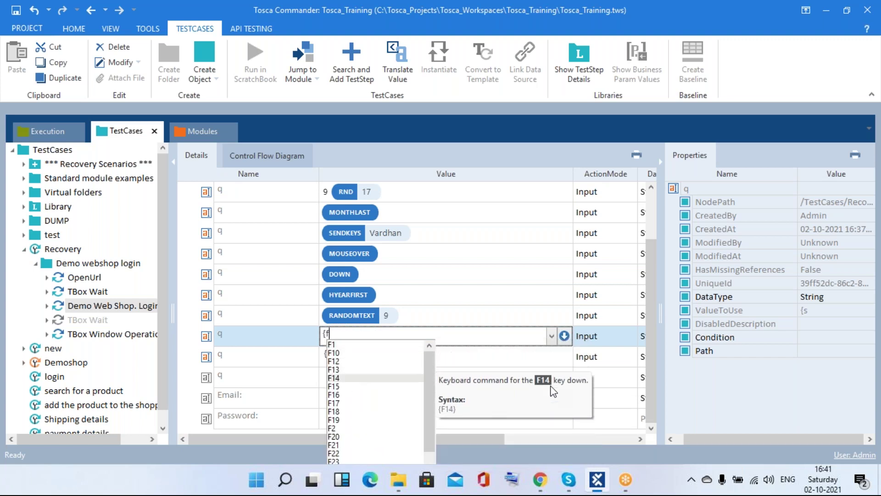
key("Page_Down")
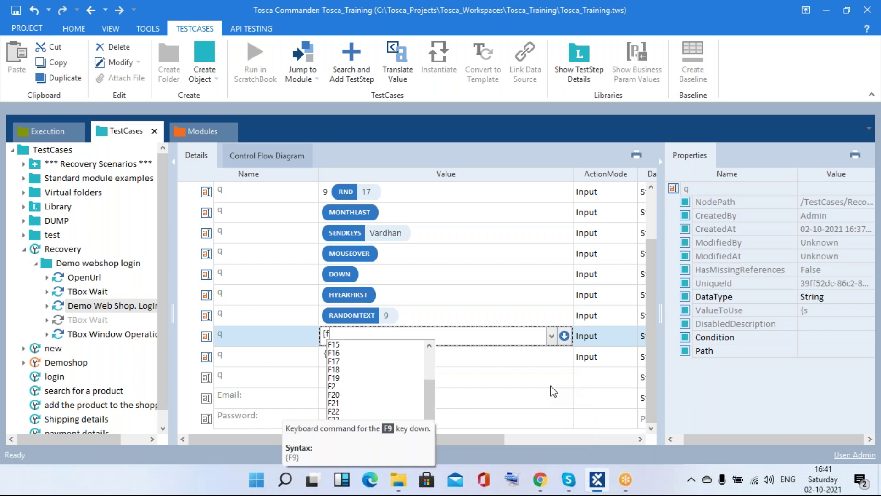
- Try {e, {j and {k in turn in the tenth q's value to view the END, JUMPTO and KEYDOWN help
key("BackSpace")
type("e")
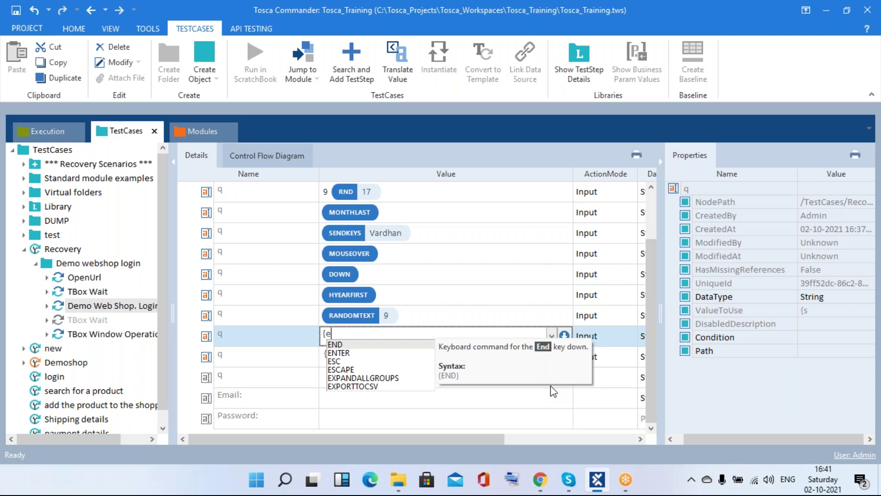
key("BackSpace")
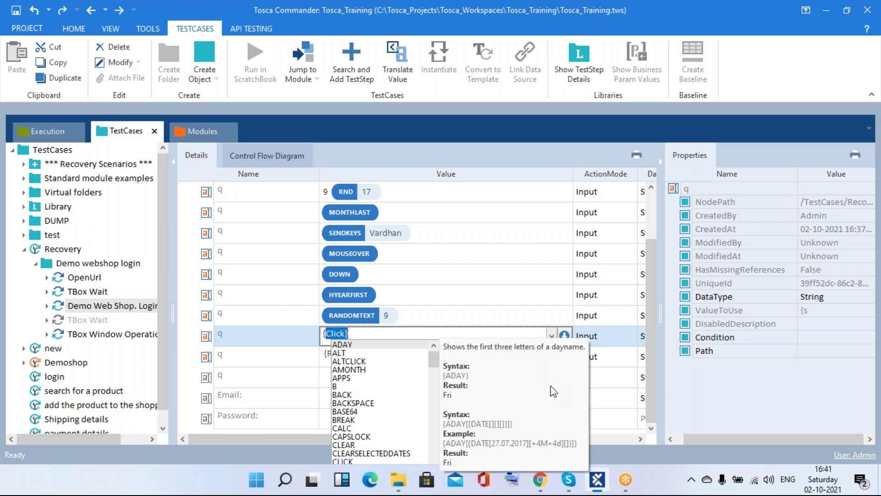
type("j")
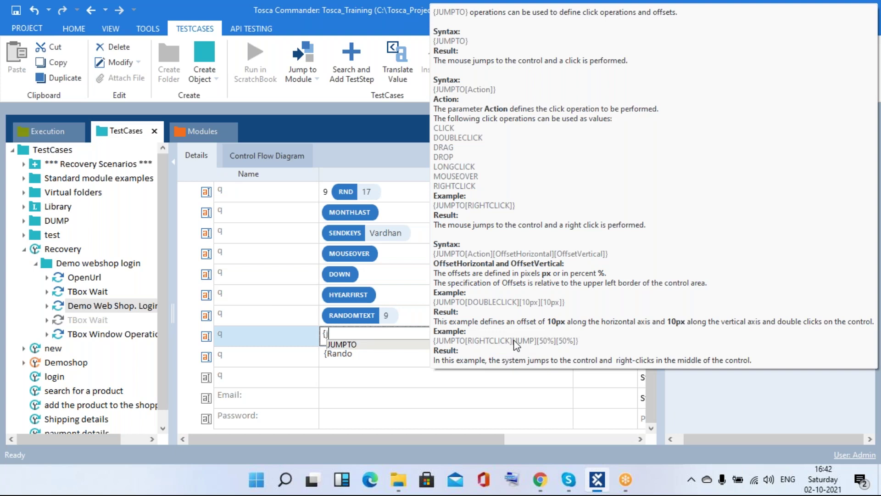
key("BackSpace")
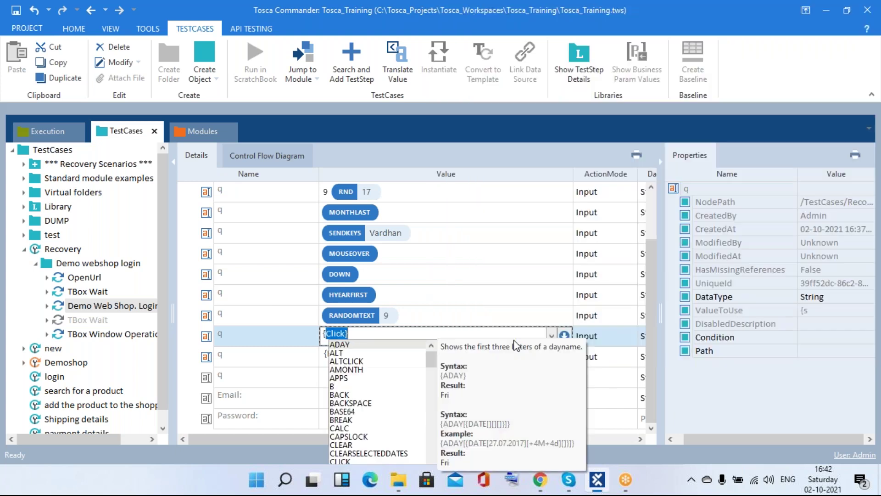
type("k")
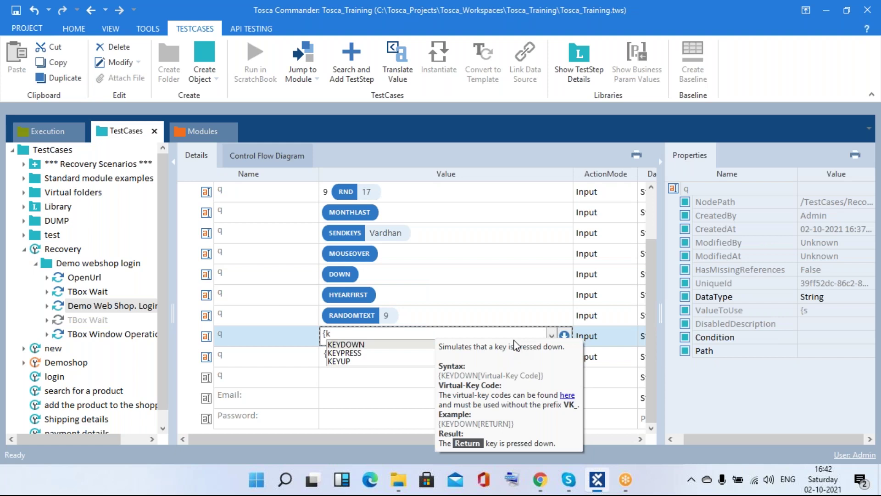
- Try {m, {n and {b in turn in the tenth q's value to view the MATH, NDAY and B expression help
key("BackSpace")
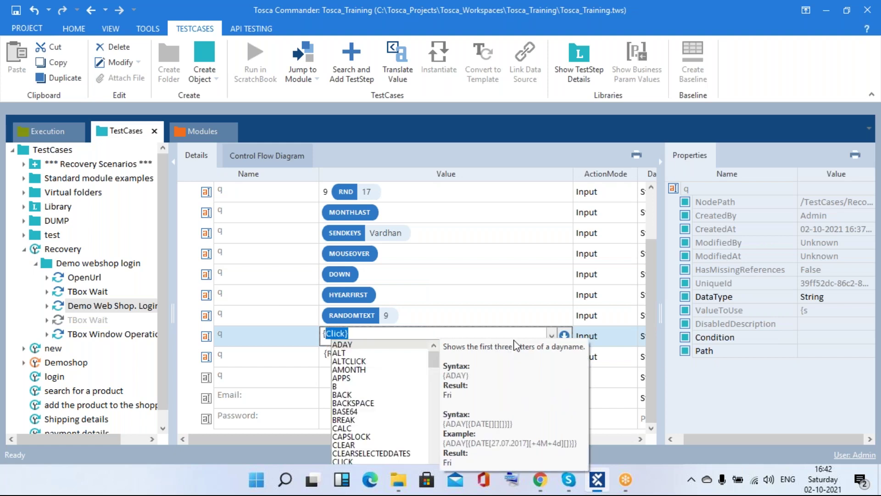
type("m")
key("BackSpace")
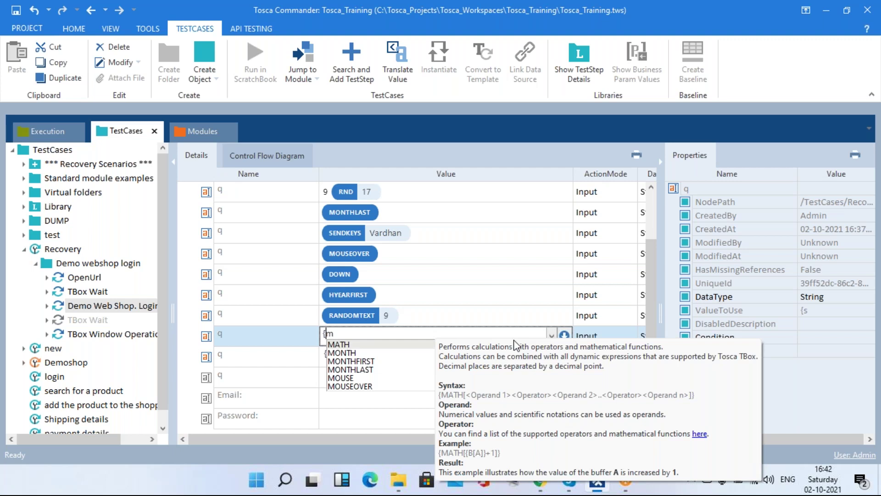
type("n")
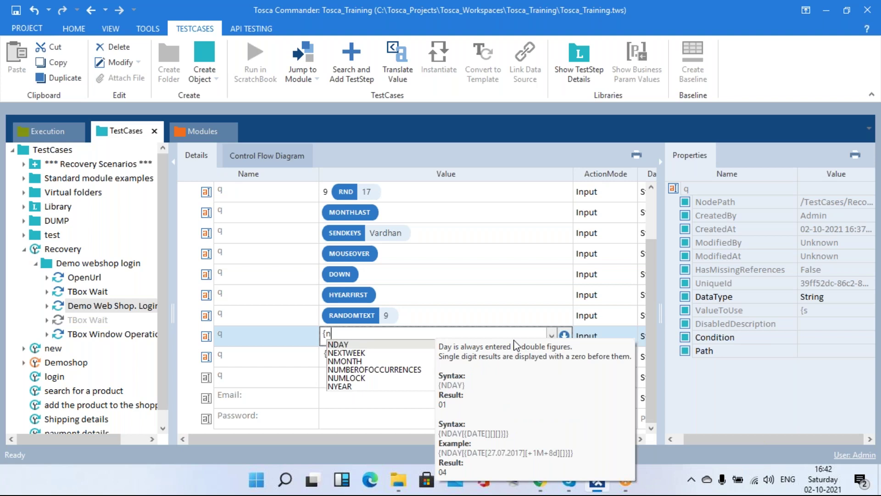
key("BackSpace")
type("b")
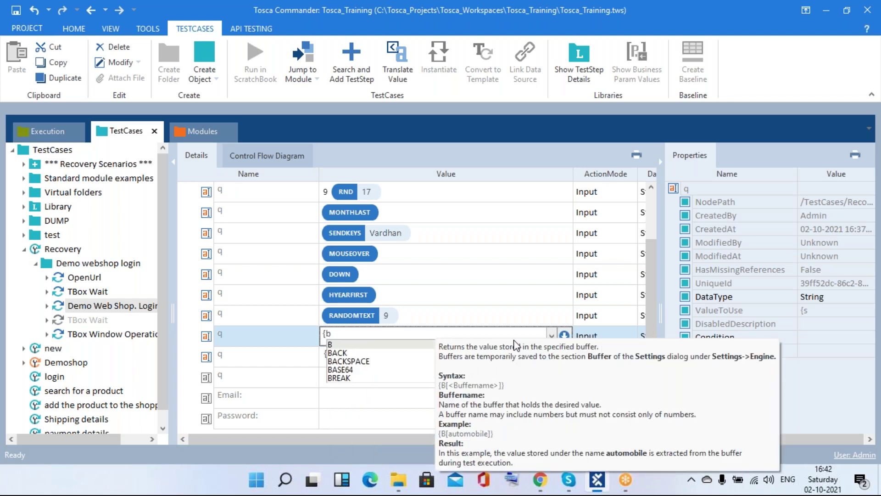
- Change the tenth q's value to {t and browse the suggested expressions' help from TAB to TRIM
key("BackSpace")
type("t")
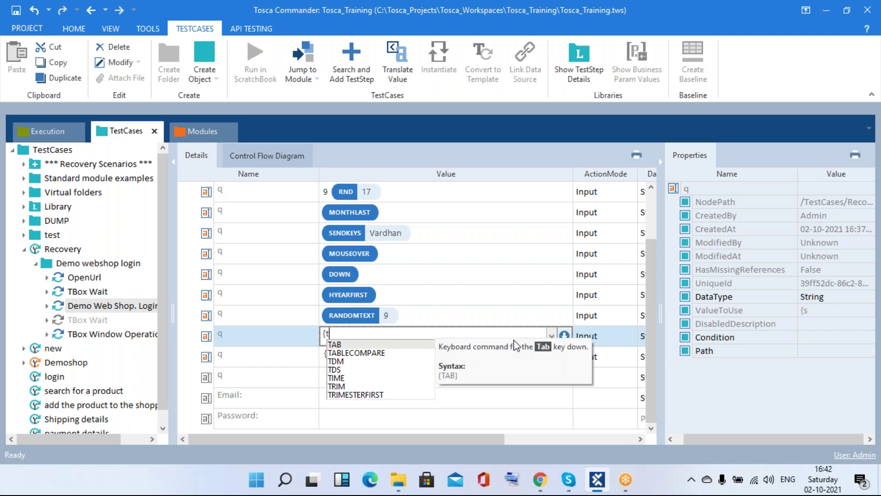
key("Down")
key("Down")
key("Down")
key("Down")
key("Down")
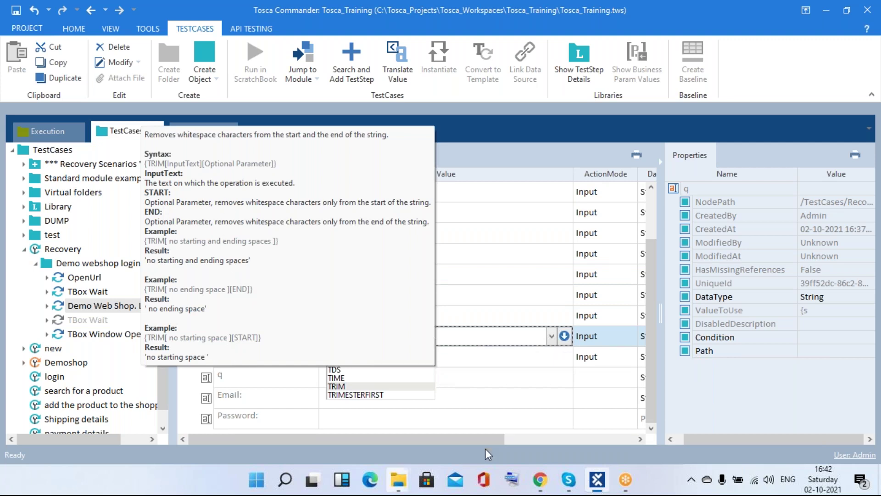
- Try {v, {x, {p, {i and {z in turn in the tenth q's value to check which expressions are suggested
key("BackSpace")
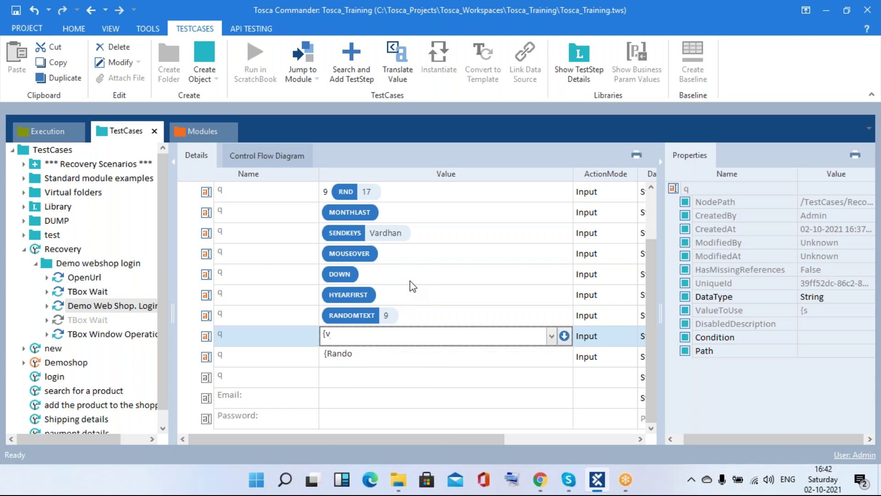
type("x")
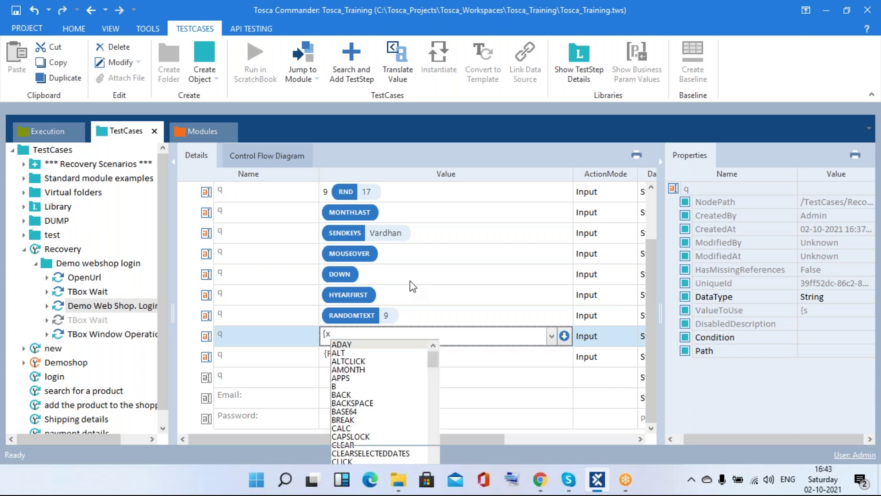
key("ctrl+z")
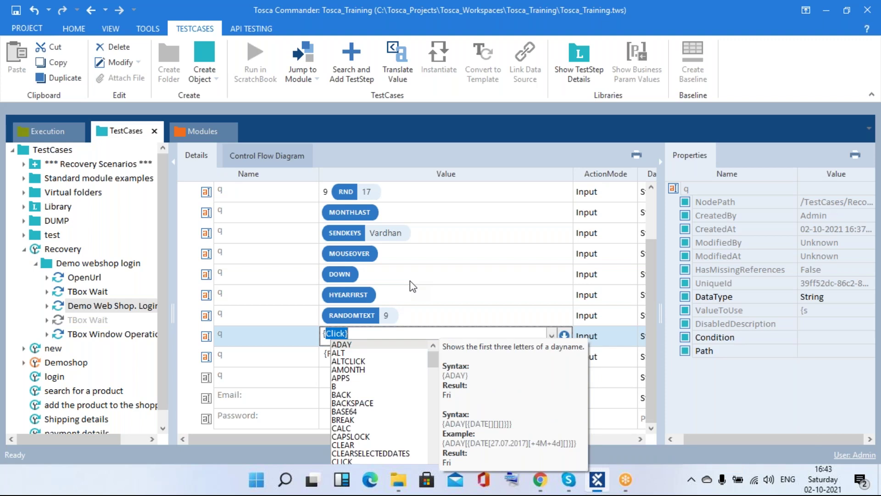
type("x")
key("ctrl+z")
type("p")
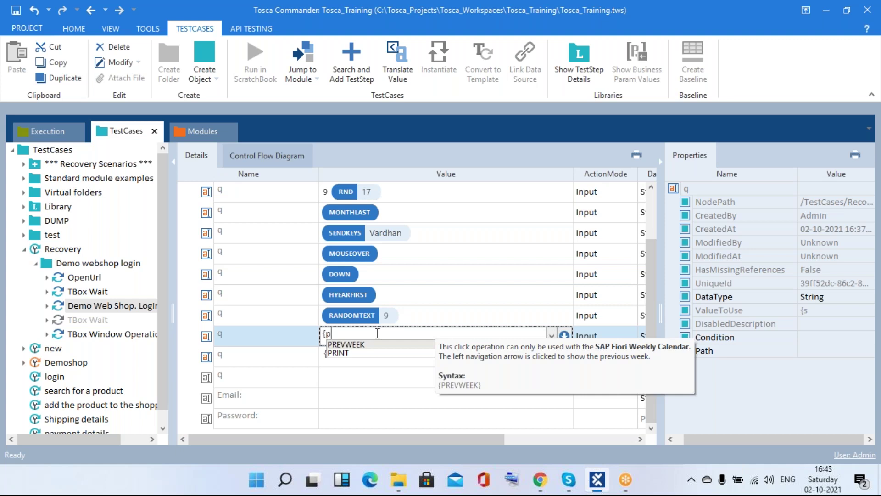
key("BackSpace")
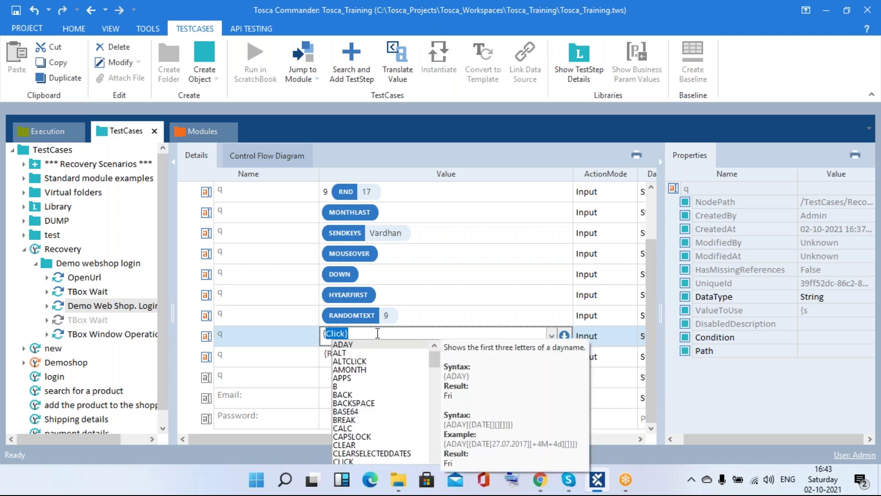
type("i")
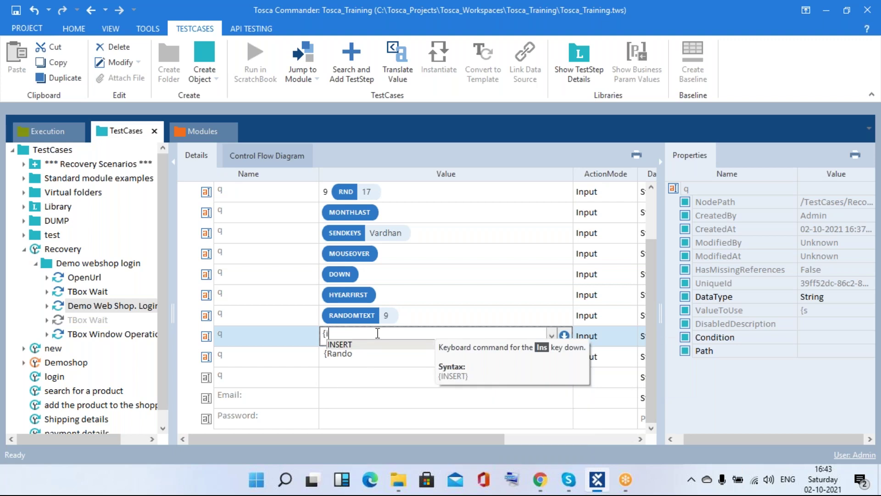
key("BackSpace")
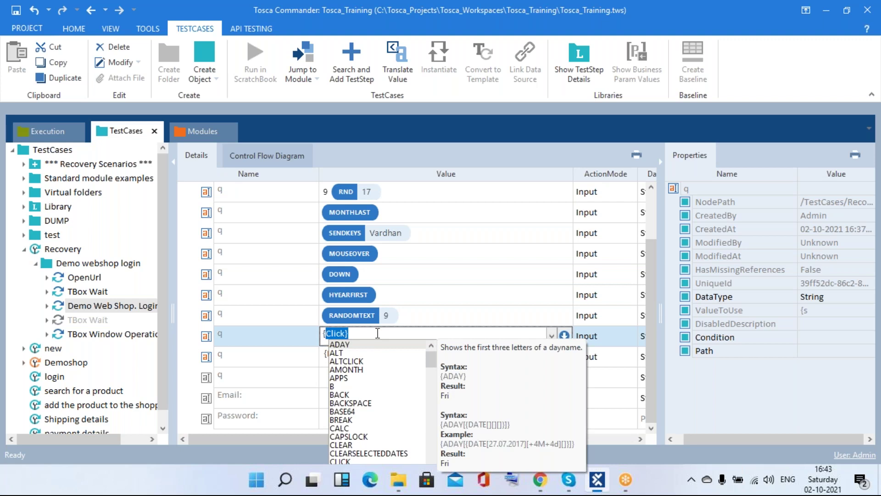
type("z")
key("BackSpace")
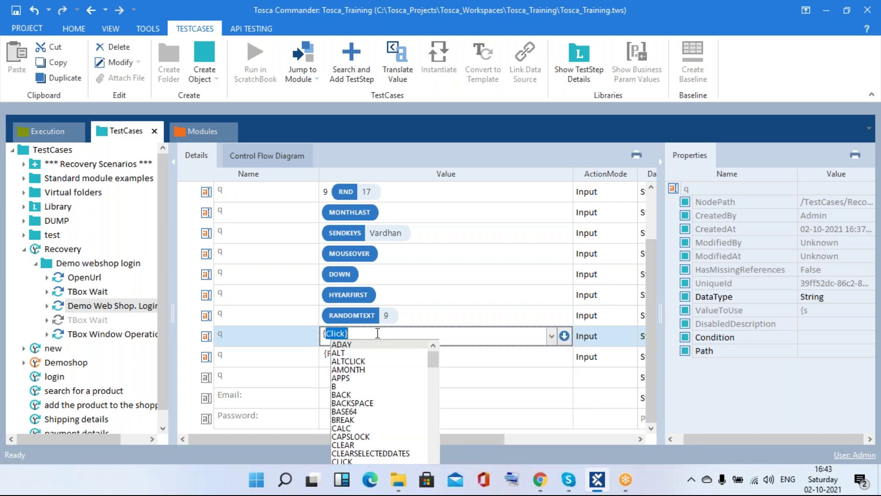
- Set the tenth q's value to {QUARTERFIRST} and translate it
type("q")
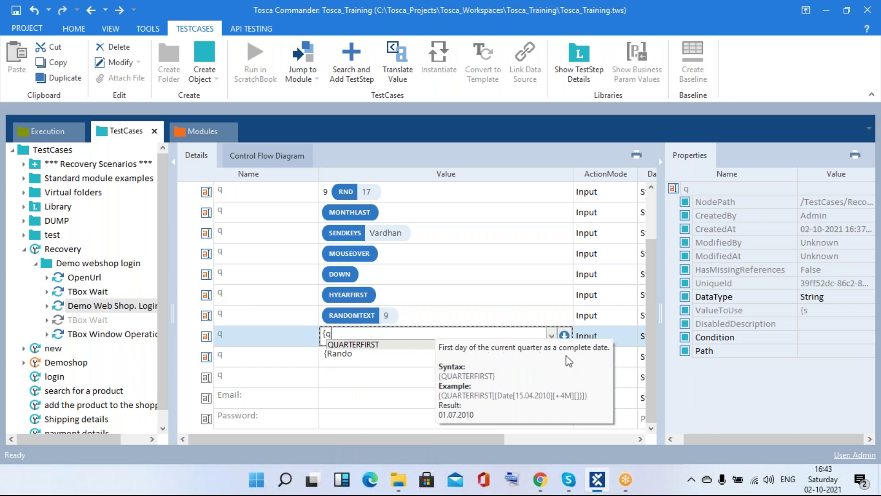
key("Return")
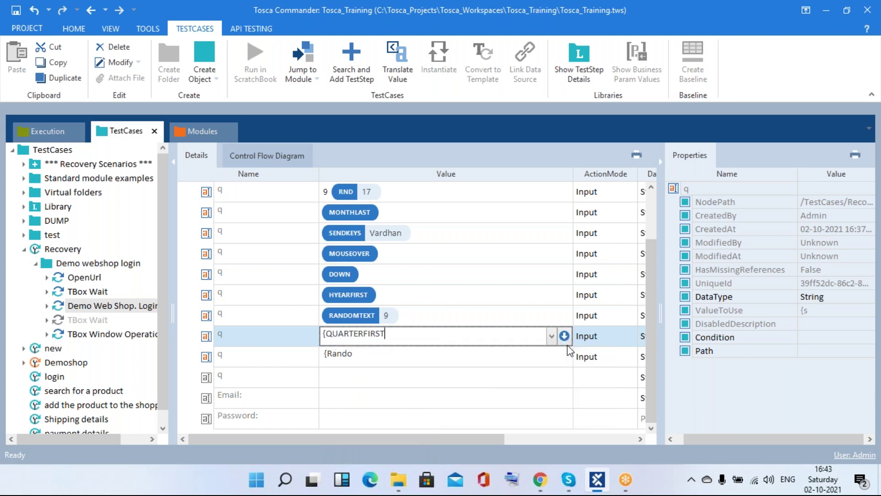
type("}")
key("Return")
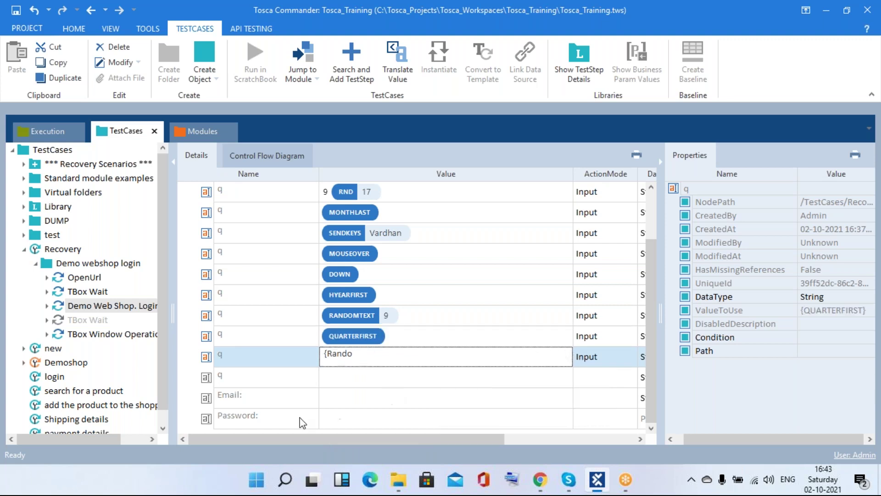
right_click(365, 342)
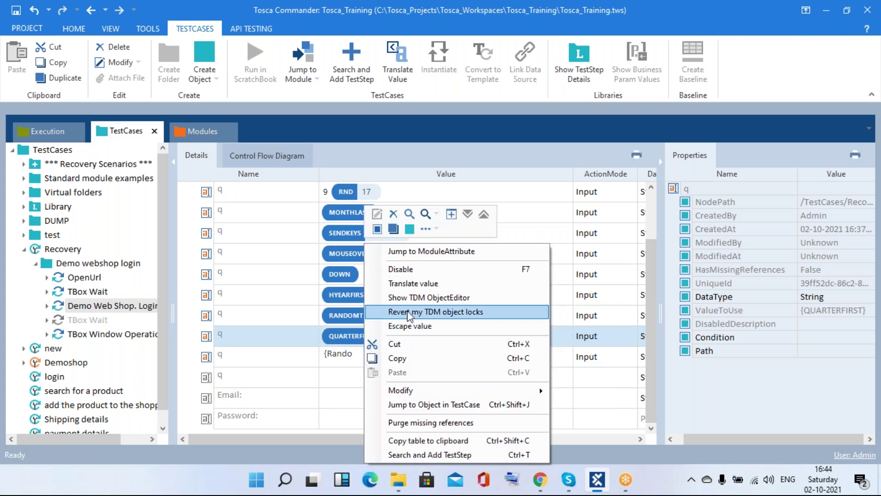
left_click(404, 283)
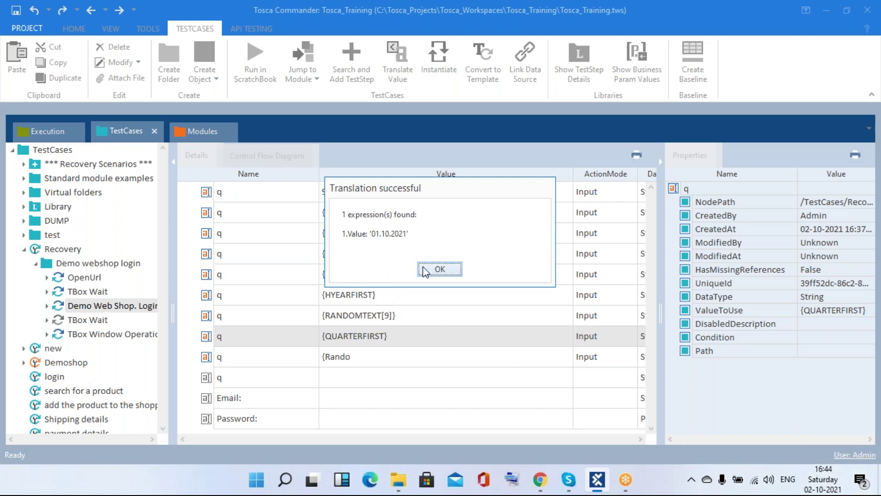
left_click(448, 274)
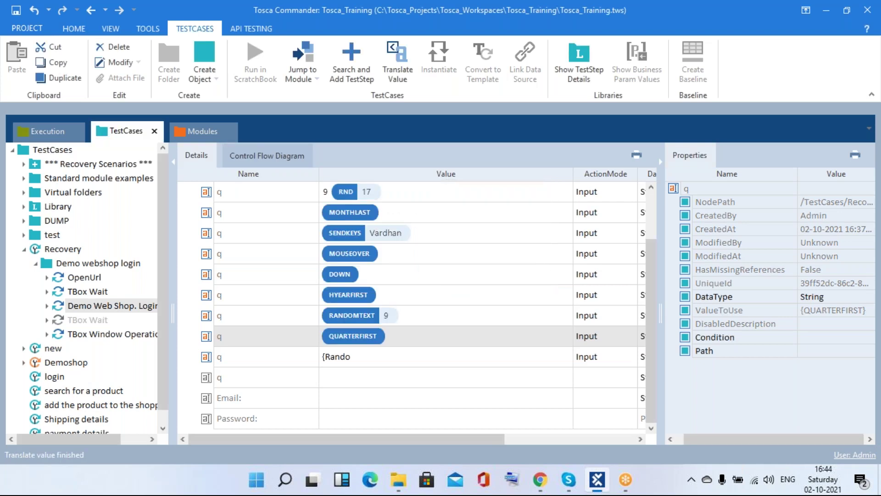
- Replace the {Rando value of the q below QUARTERFIRST with {Click}, browsing the expression help as far as DATE
left_click(379, 358)
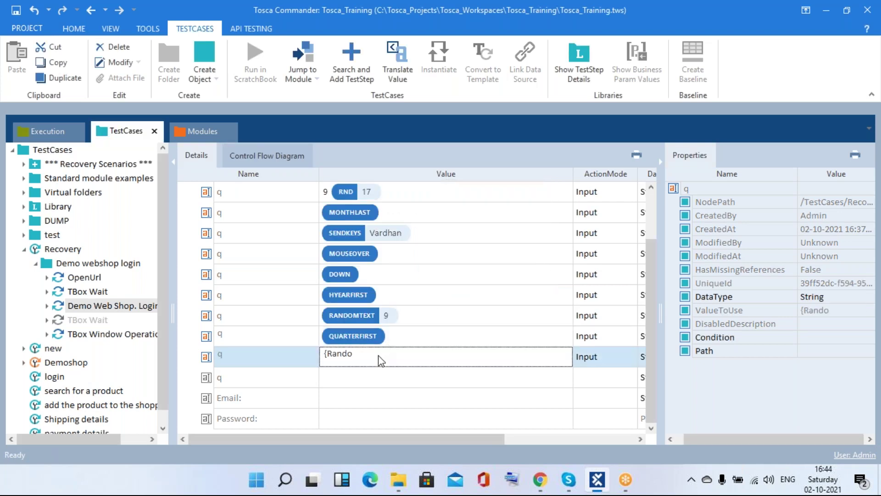
left_click(380, 358)
key("BackSpace")
type("{Click")
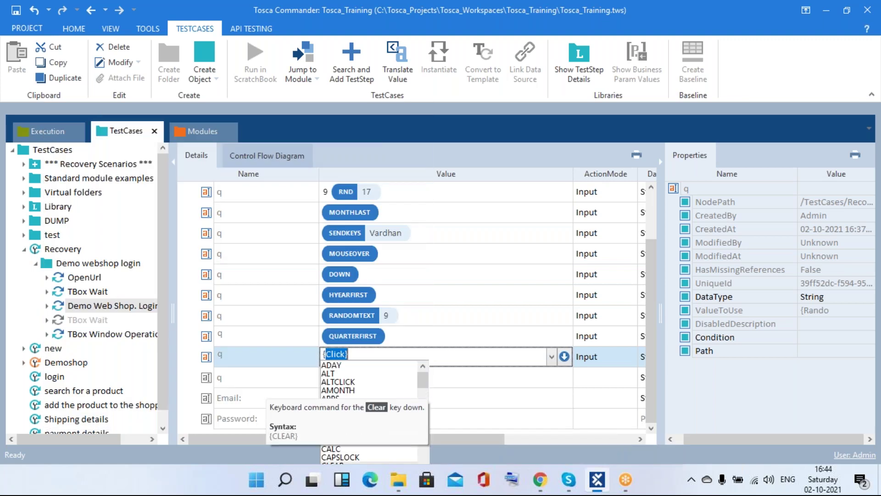
scroll(370, 390, "down", 4)
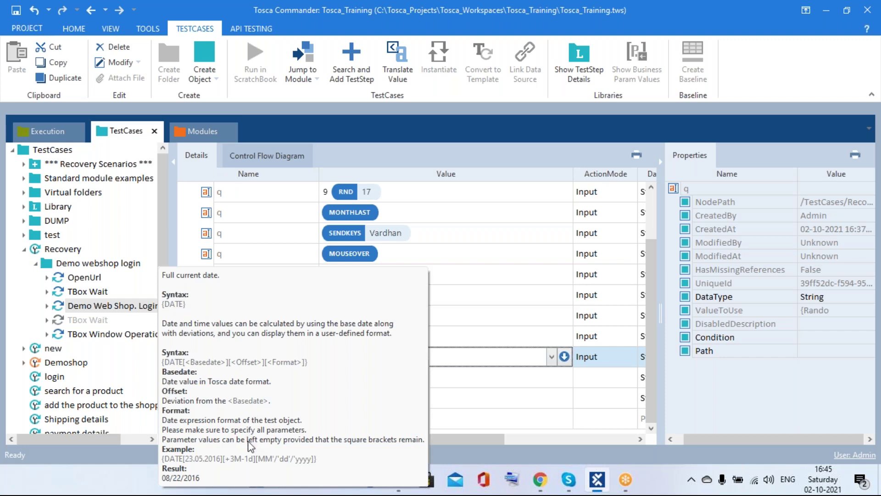
left_click(515, 403)
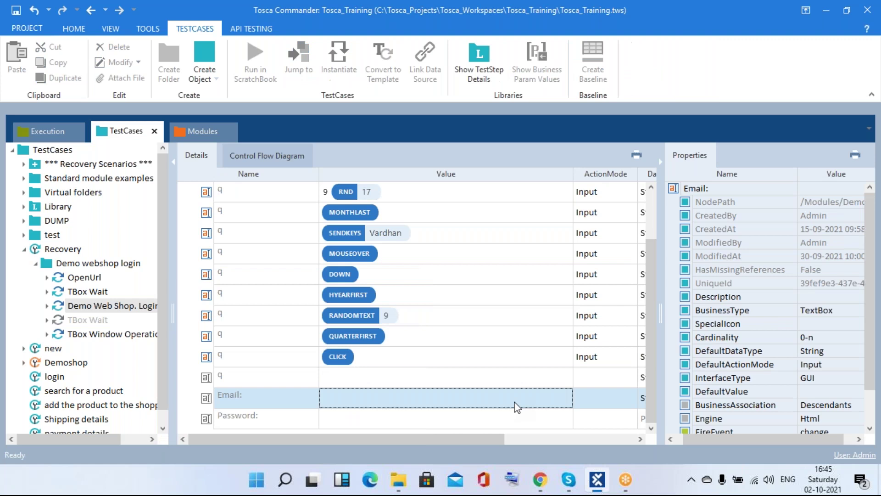
left_click(506, 376)
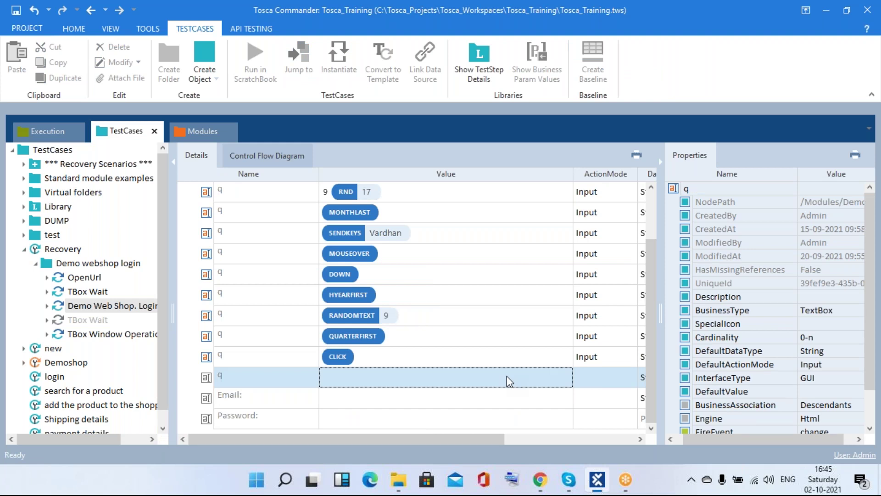
- Translate the QUARTERFIRST value again to review the date it produces
right_click(335, 336)
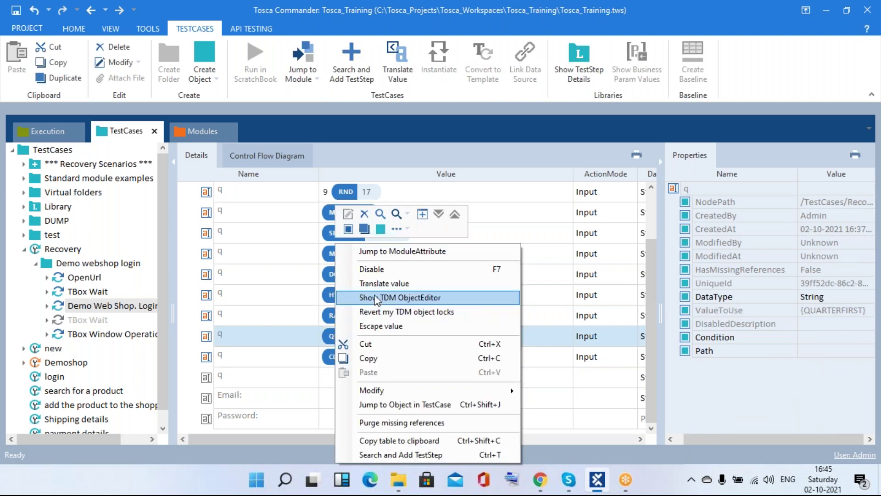
left_click(374, 283)
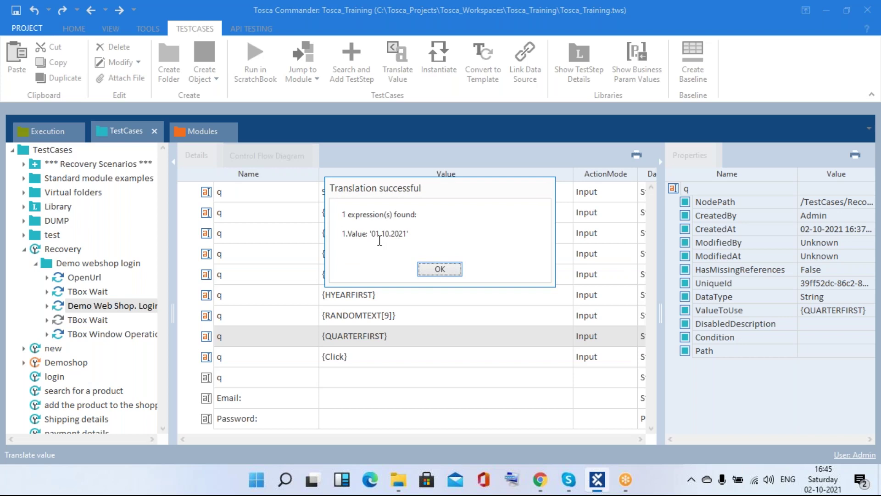
left_click(440, 270)
- Change the QUARTERFIRST expression's closing brace to a square bracket, giving {QUARTERFIRST], and try to translate it
left_click(400, 334)
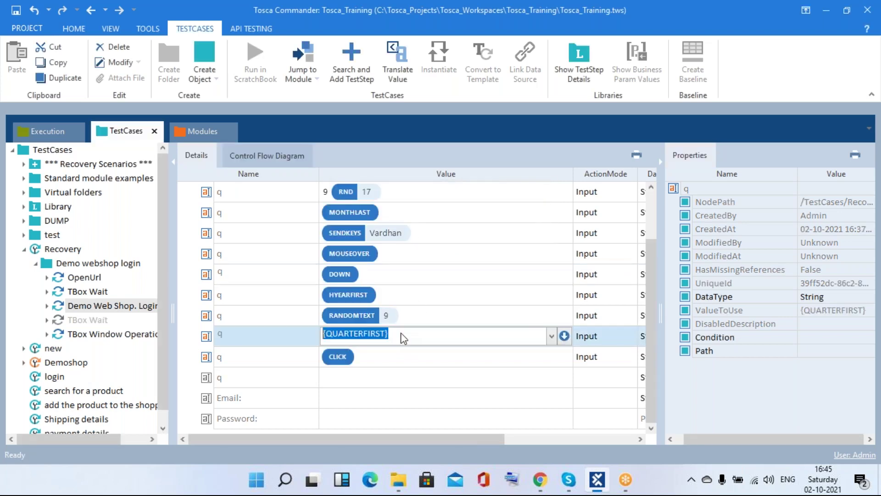
key("End")
key("BackSpace")
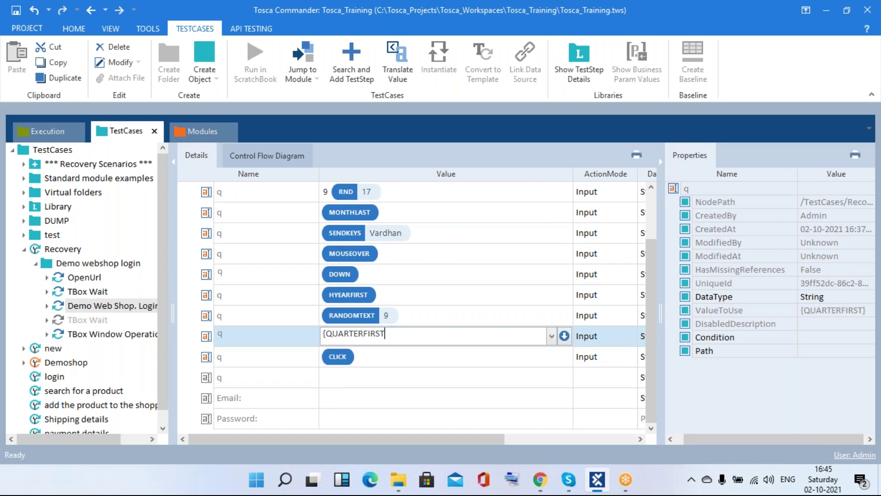
type("]")
key("Return")
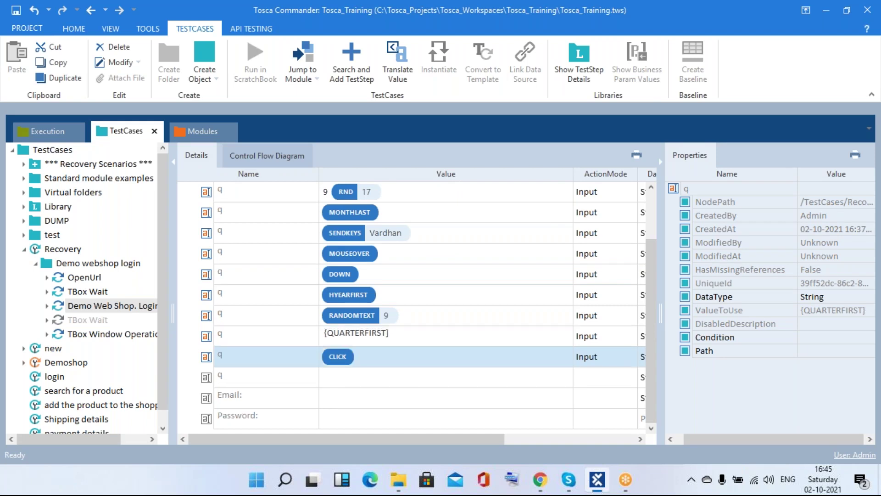
right_click(343, 339)
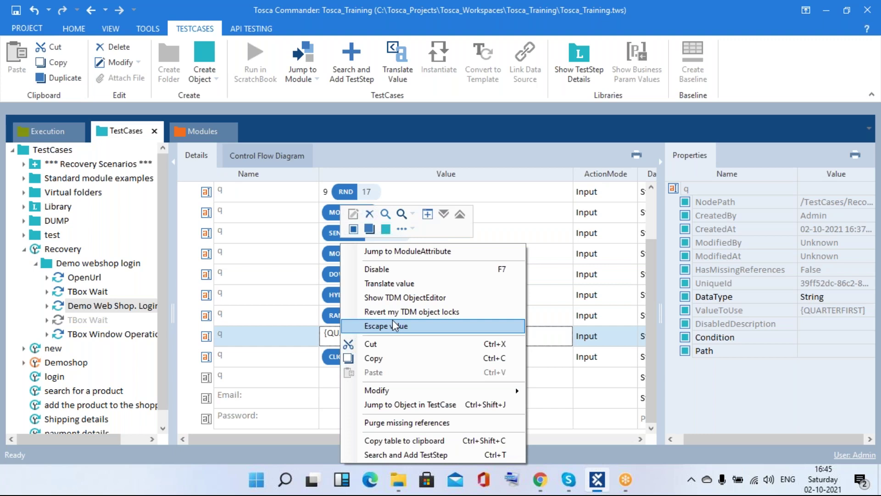
left_click(401, 286)
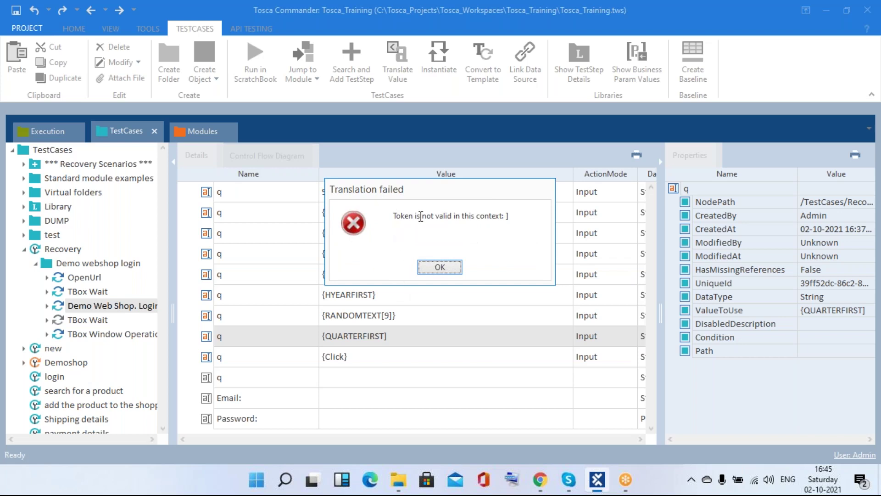
left_click(444, 266)
- Restore the closing brace so the tenth q's value reads {QUARTERFIRST} and translate it
left_click(417, 336)
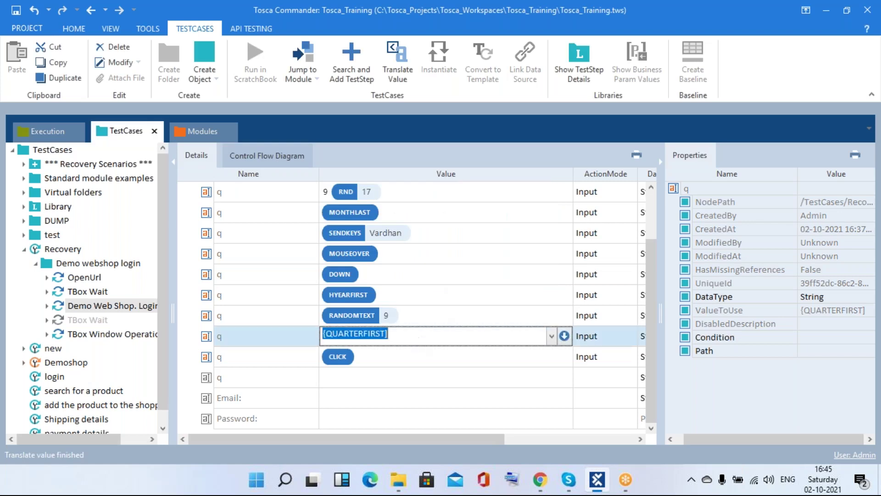
key("End")
key("BackSpace")
type("}")
key("Return")
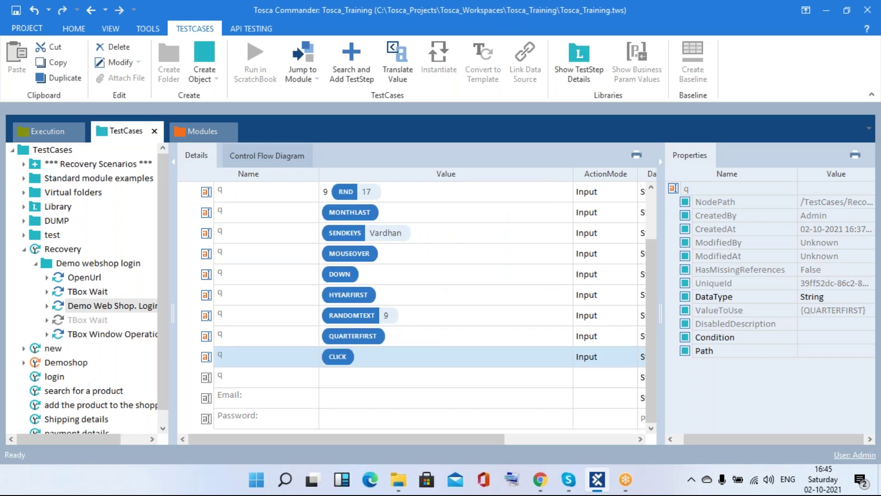
right_click(346, 336)
left_click(387, 285)
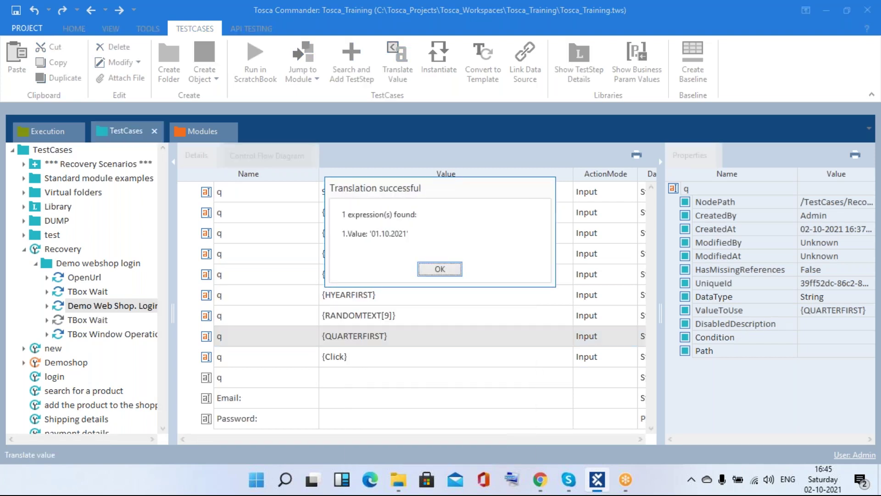
- Begin a {Click} expression in the empty q value below CLICK and examine the syntax help for CLICK and CLICKONSCREEN
left_click(439, 270)
left_click(366, 376)
type("{Click")
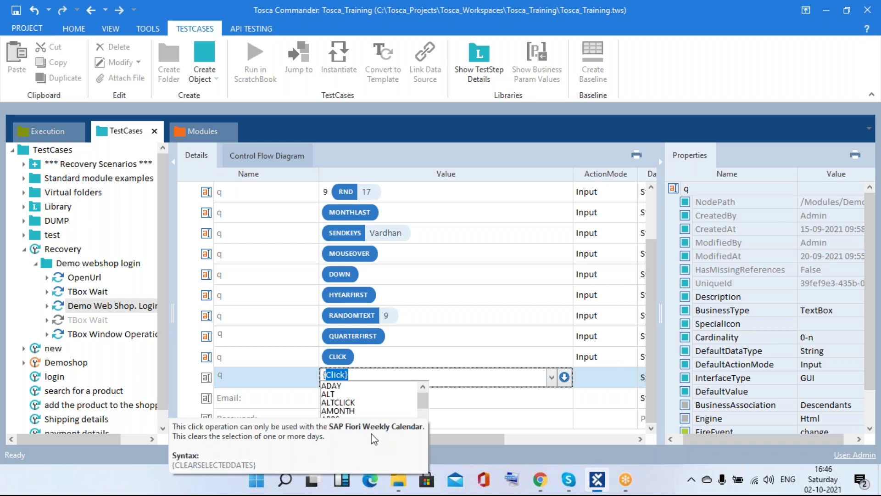
key("Escape")
key("Down")
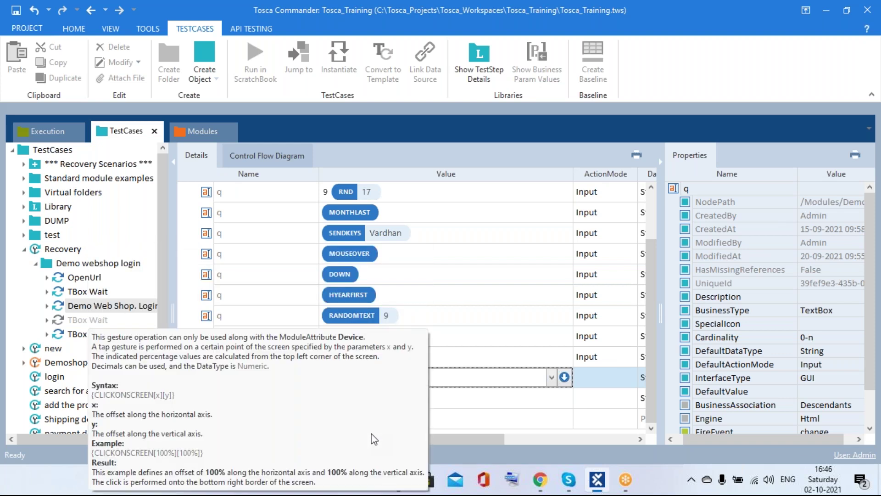
key("Up")
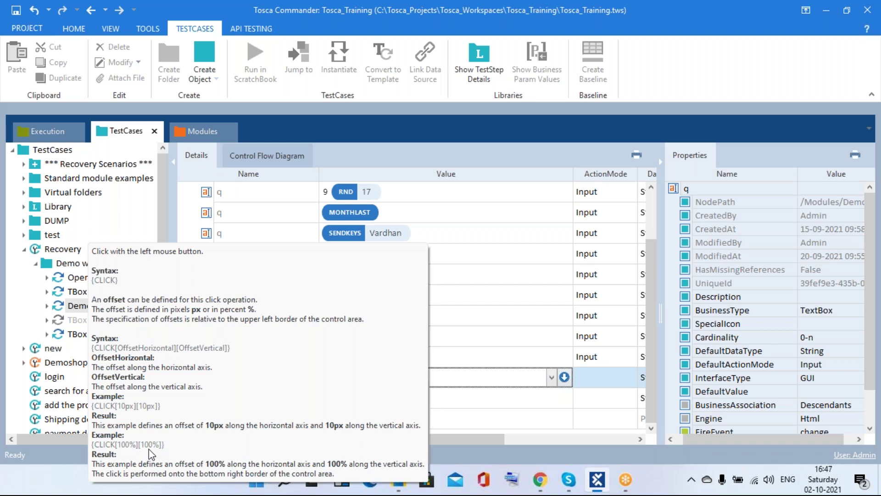
key("Down")
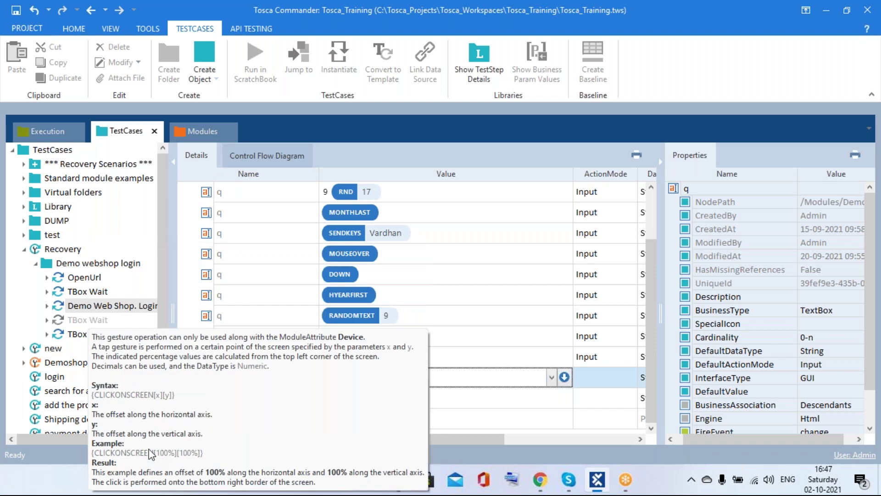
- Browse the expression help from CONTROL and CONTROLCLICK through CP and CTRL to DATETIME
key("Down")
key("Down")
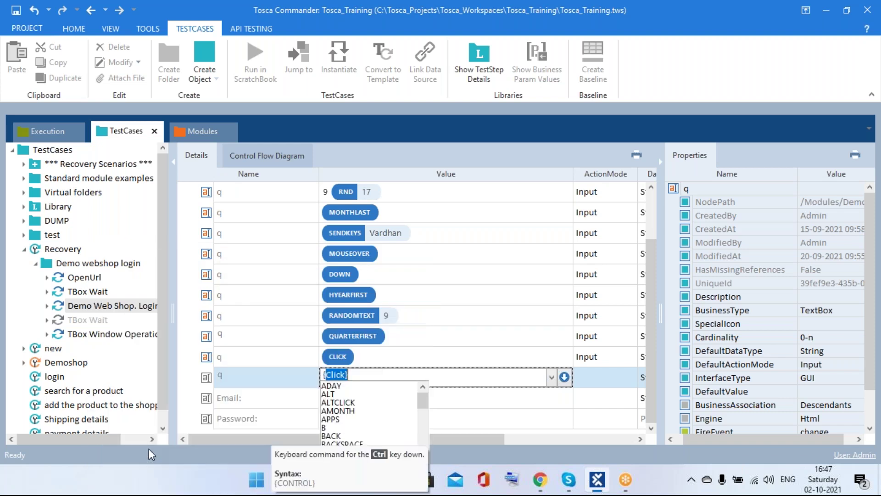
key("Down")
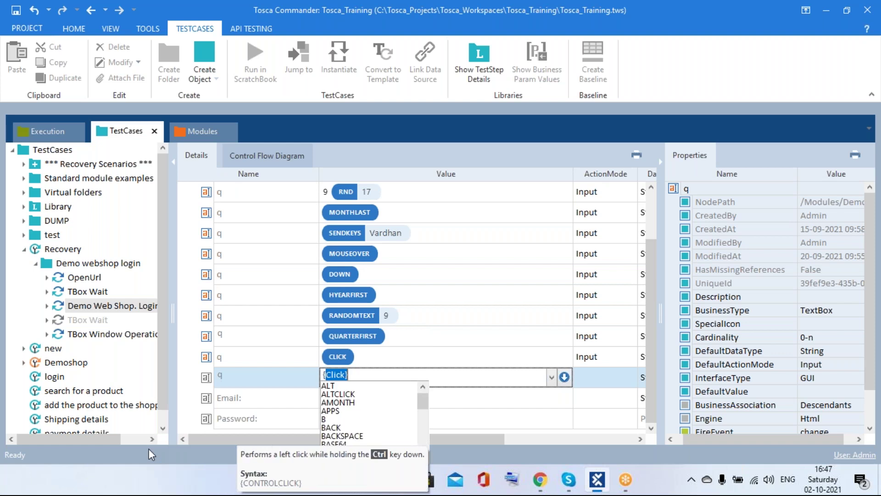
key("Down")
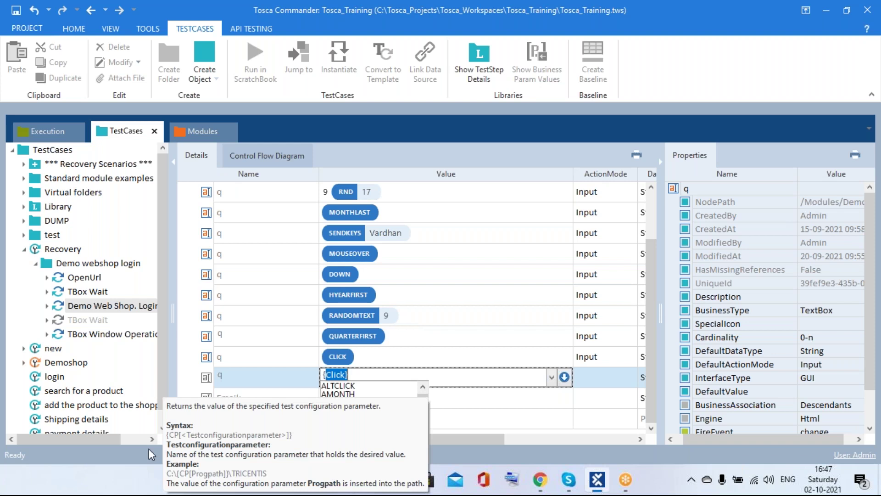
key("Down")
key("Down")
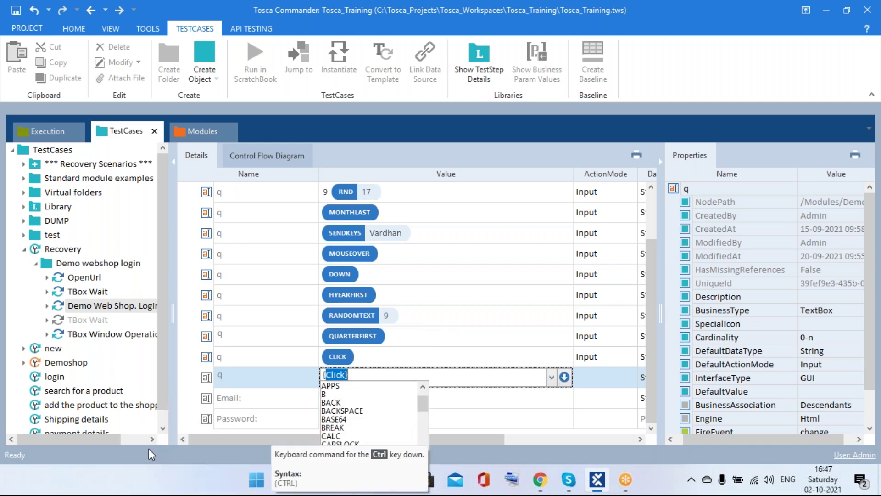
key("Down")
key("Down")
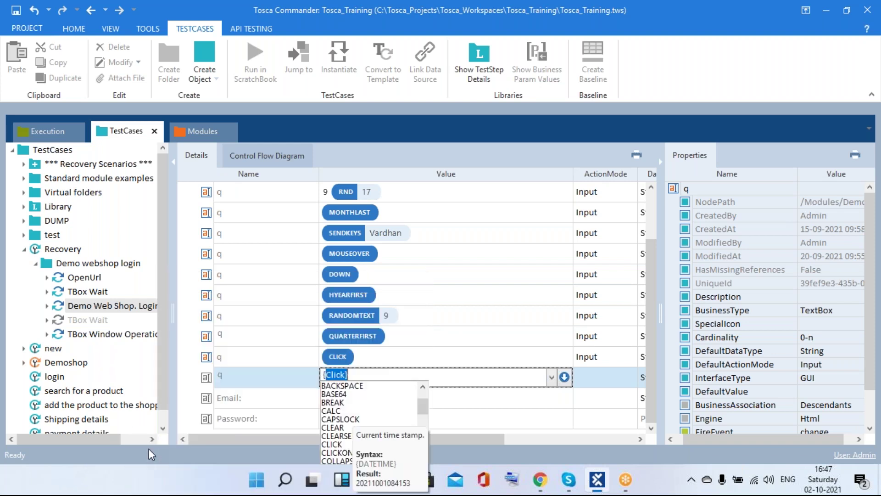
- Continue through the expression help for the DEL, DOWN and ENTER keyboard commands
key("Down")
type("{C")
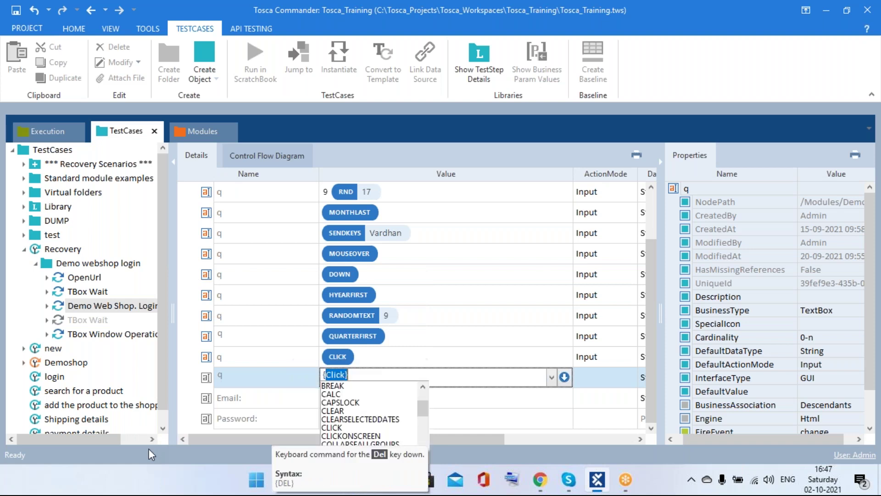
key("Down")
key("Down")
key("Down")
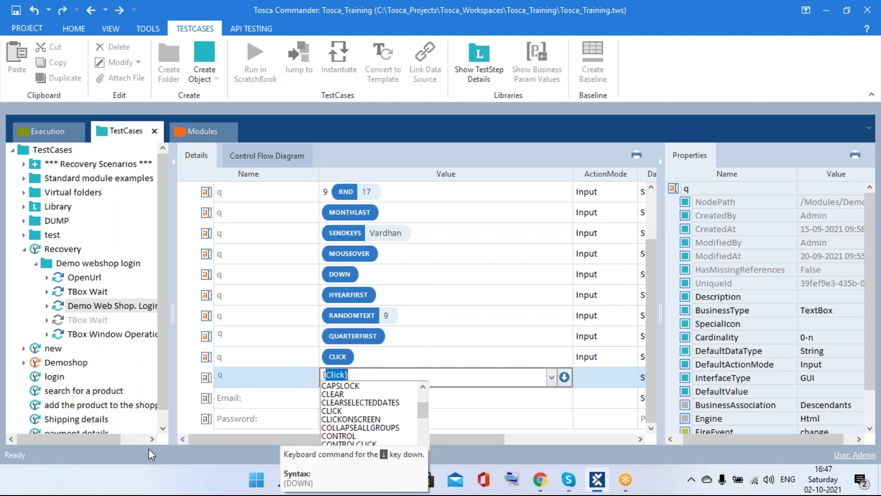
key("Down")
key("Down")
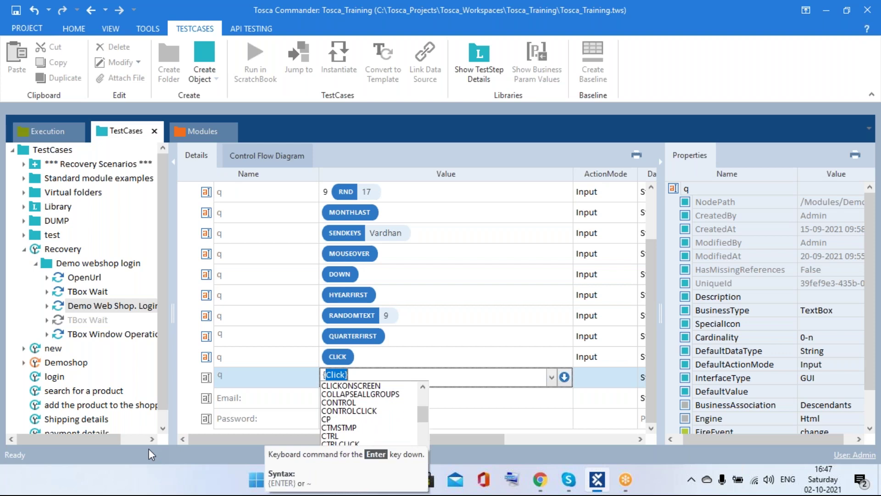
- Examine the help for EXPANDALLGROUPS and EXPORTTOCSV, continuing as far as the F1 key command
key("Down")
key("Down")
key("Down")
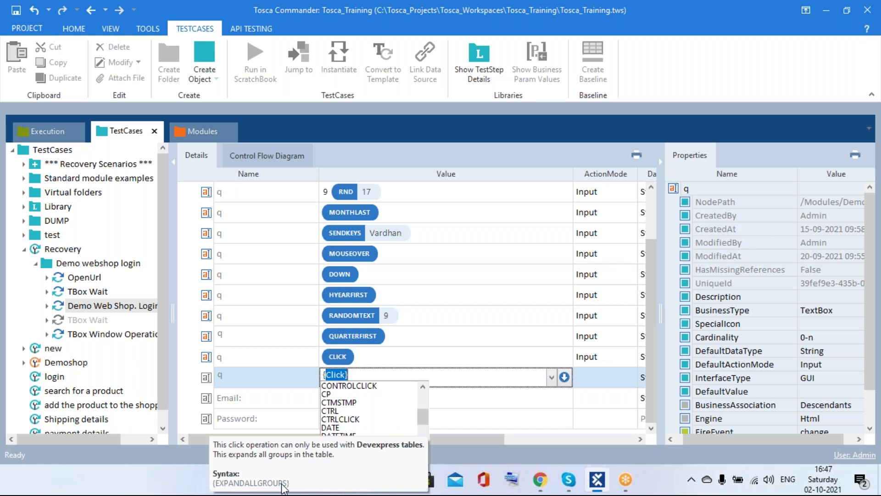
key("Down")
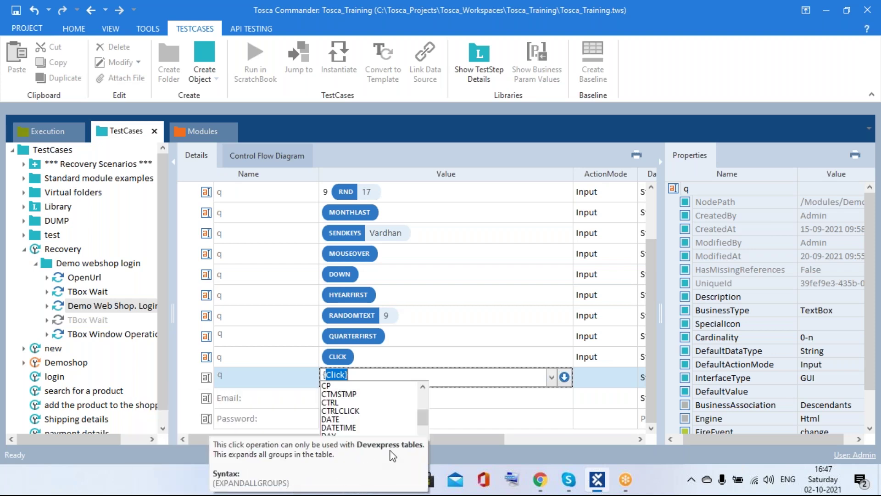
key("Down")
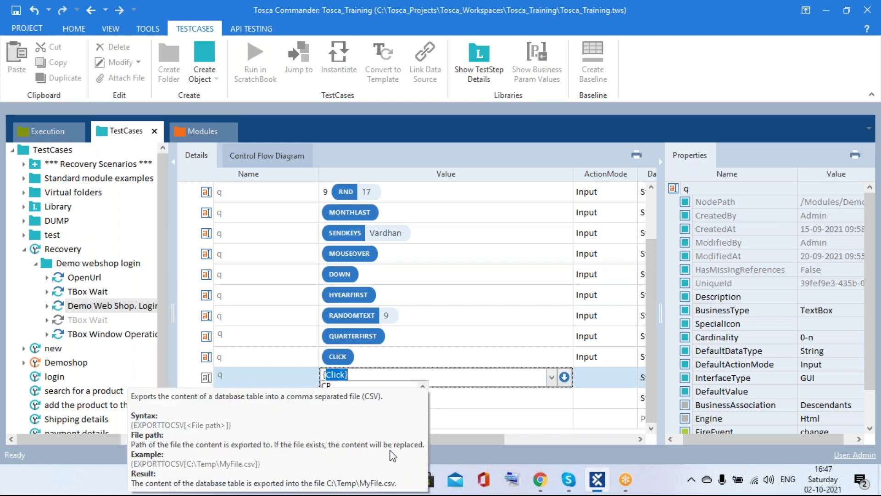
key("Down")
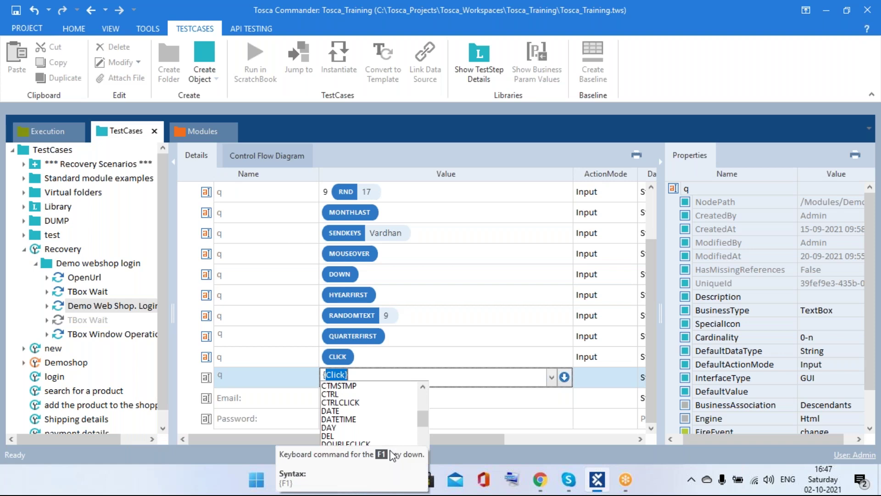
key("Up")
- Look through the help for the function keys F12 to F24, HYEARFIRST and KEYDOWN
scroll(351, 407, "down", 2)
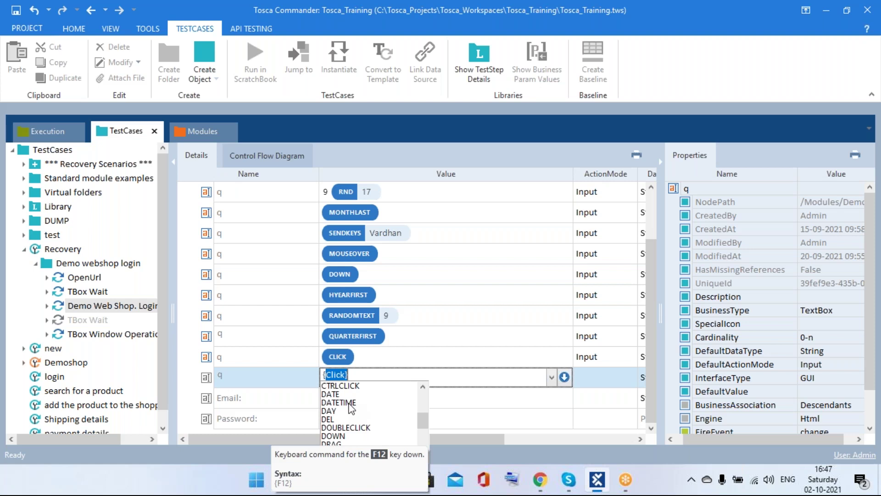
scroll(351, 406, "down", 7)
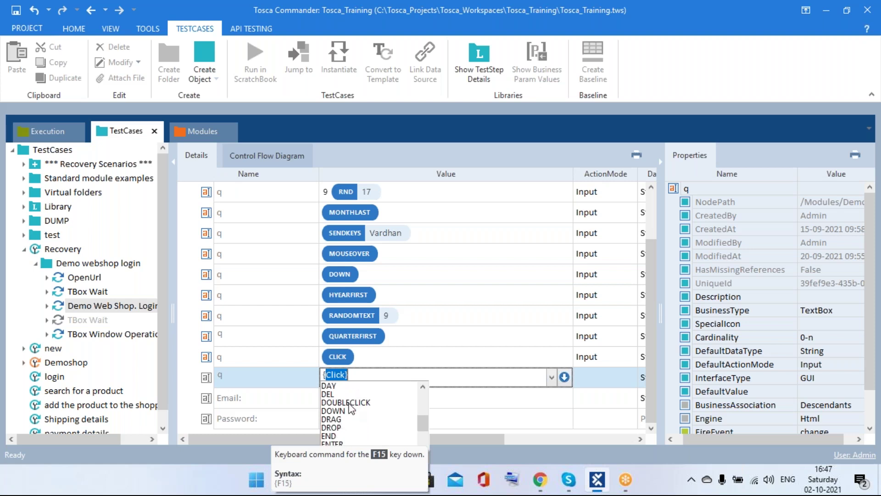
scroll(351, 406, "down", 9)
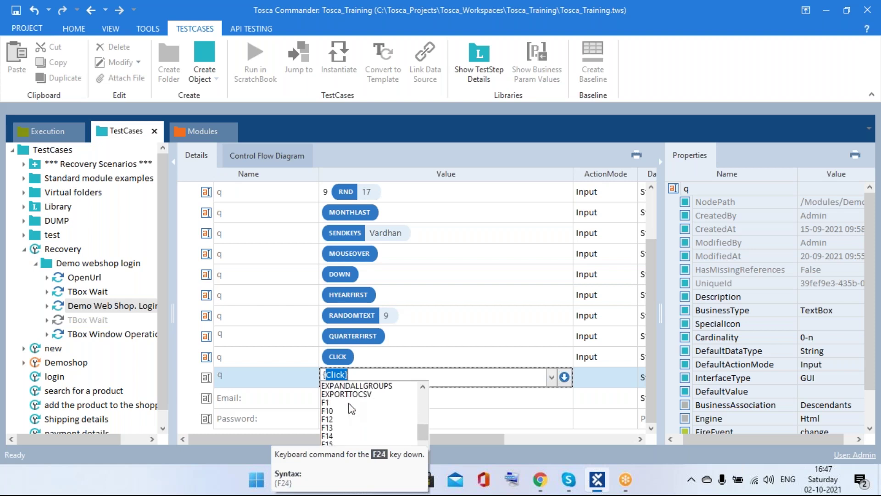
scroll(351, 406, "down", 7)
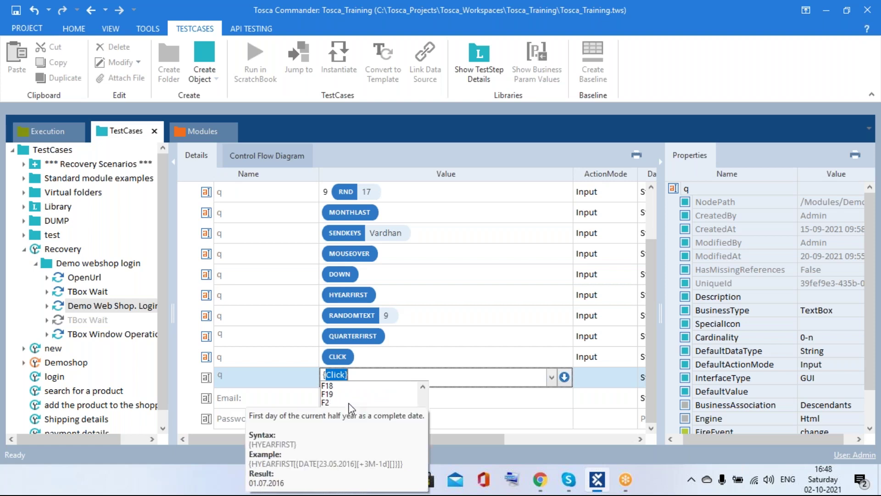
scroll(351, 408, "down", 1)
scroll(352, 408, "down", 3)
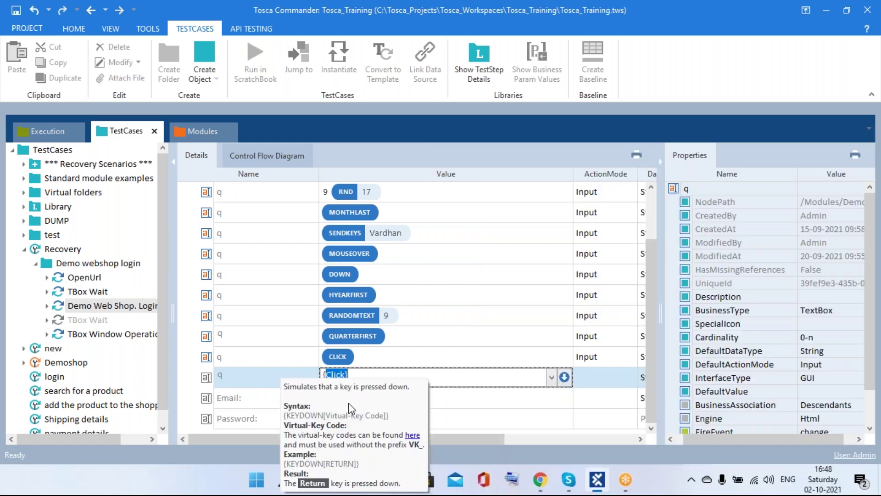
- Examine the help for the LALT, LCONTROL, LEFT, LMONTH, LSHIFTCLICK, LWIN and LYEAR expressions
scroll(351, 407, "down", 3)
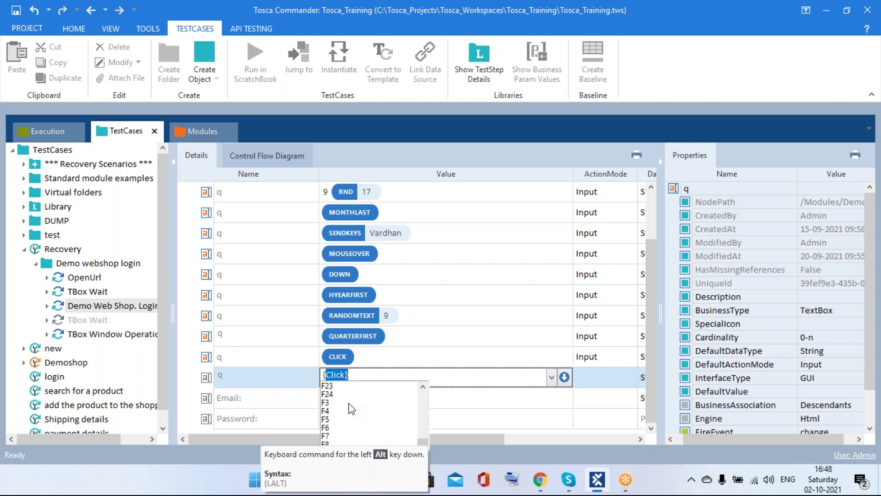
scroll(351, 408, "down", 1)
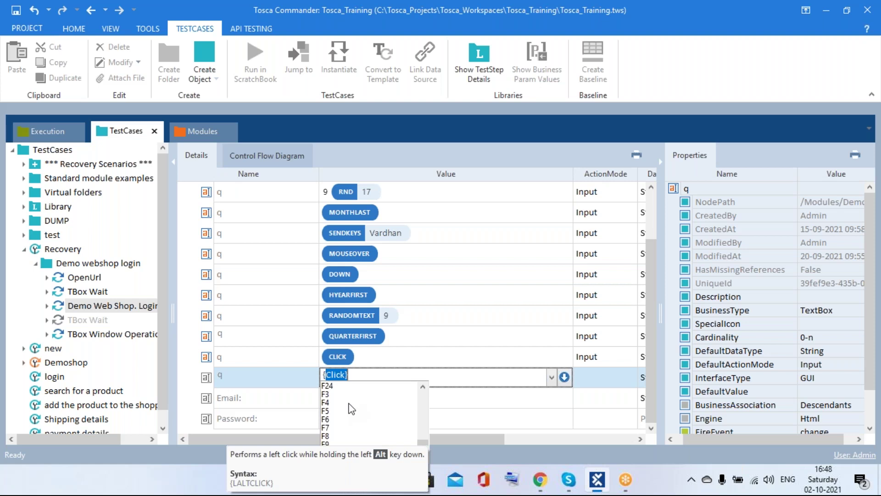
scroll(351, 408, "down", 1)
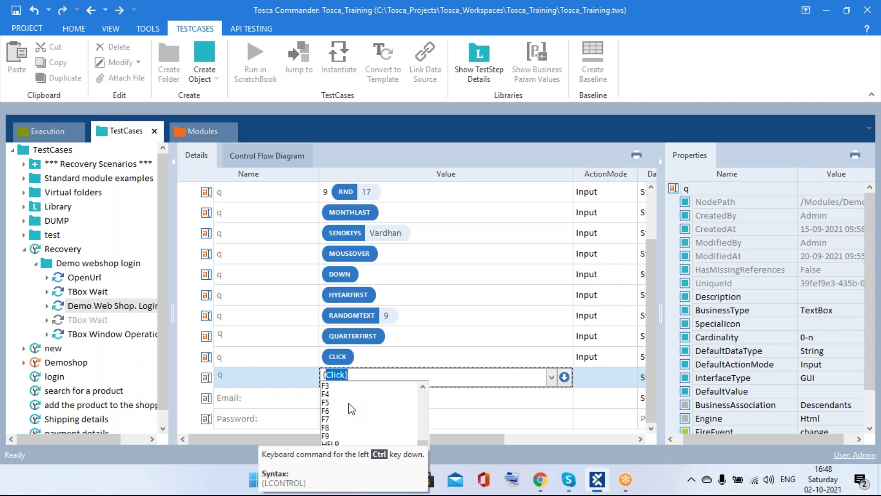
scroll(351, 407, "down", 1)
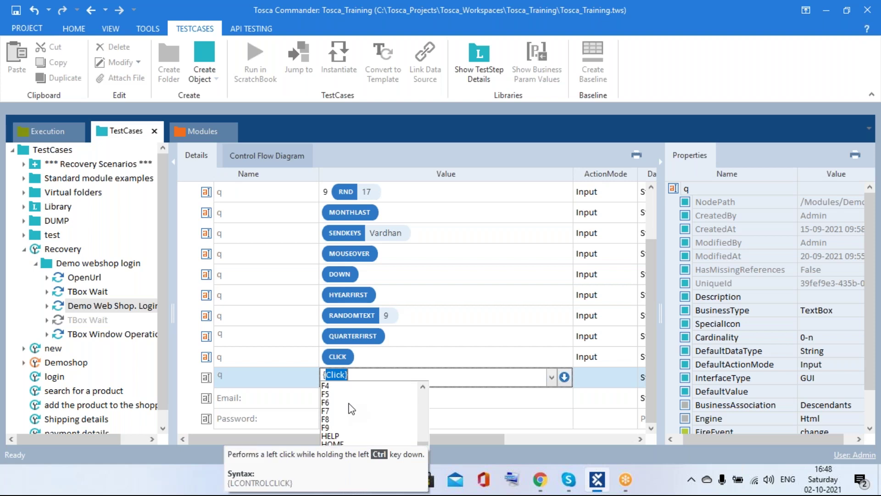
scroll(351, 408, "down", 2)
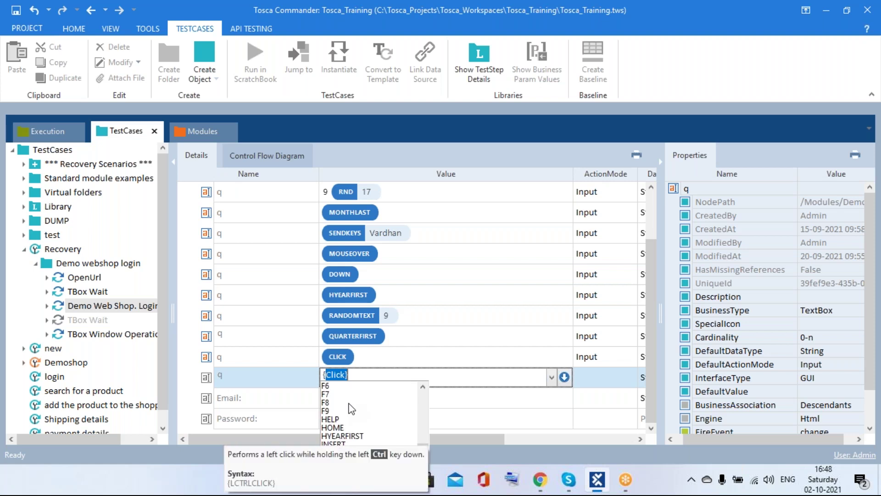
scroll(351, 408, "down", 3)
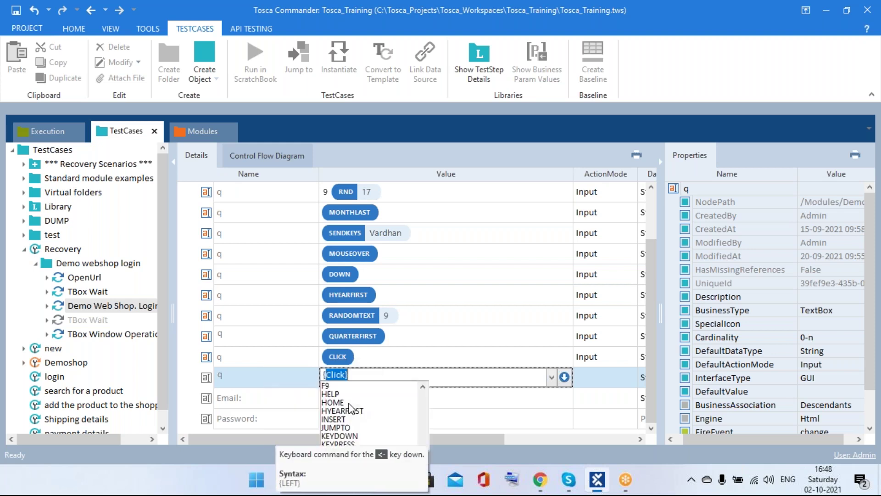
scroll(352, 407, "down", 2)
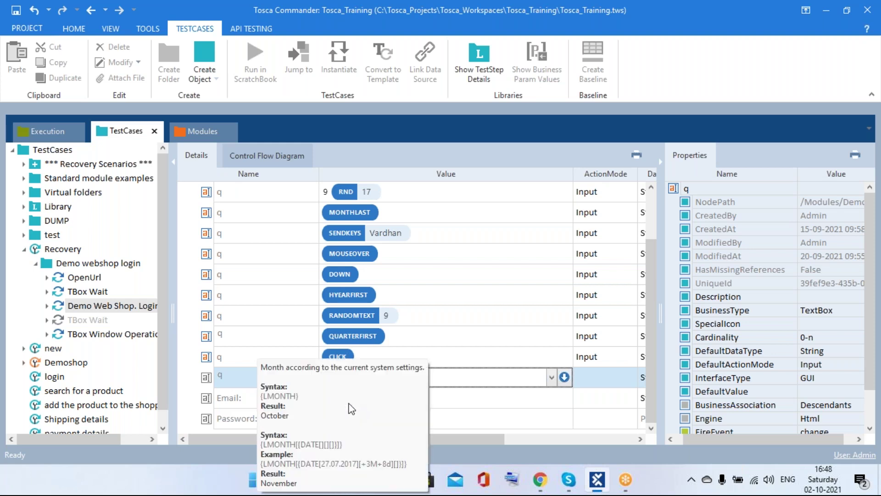
scroll(352, 408, "up", 3)
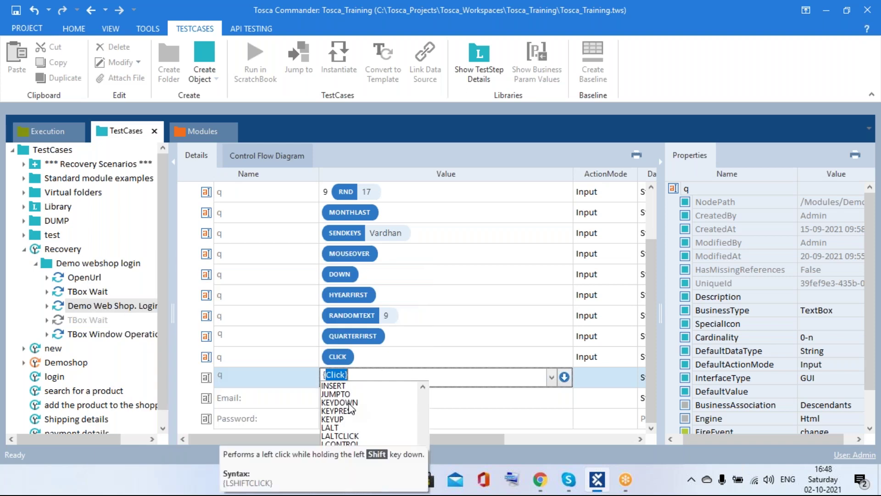
scroll(351, 408, "down", 1)
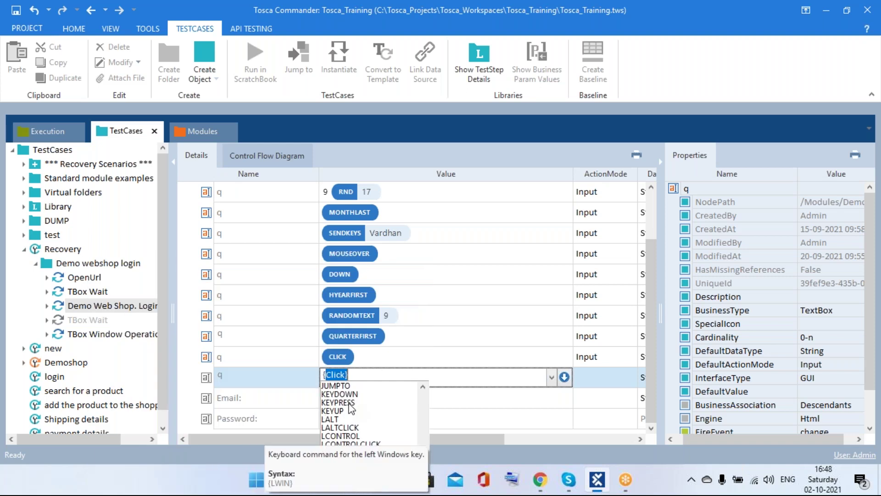
scroll(351, 406, "down", 1)
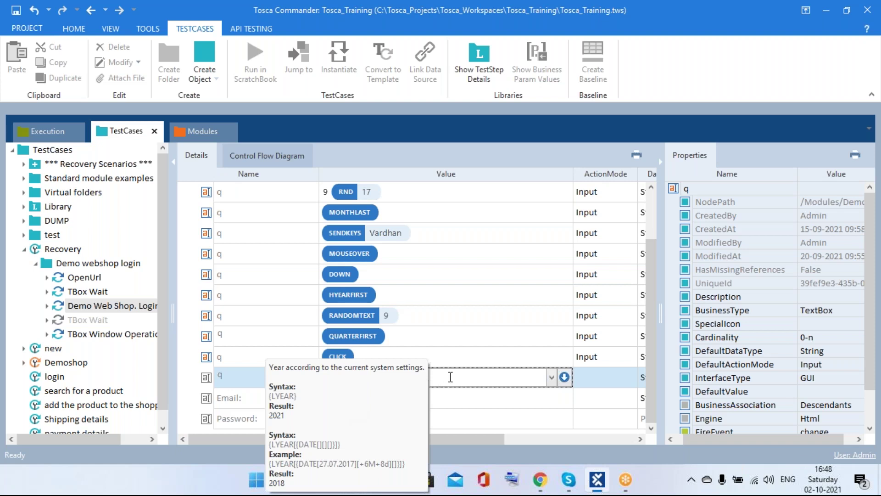
- Clear the Click expression from the q value below CLICK and insert ADAY so the value reads {ADAYClick}
type("{CL")
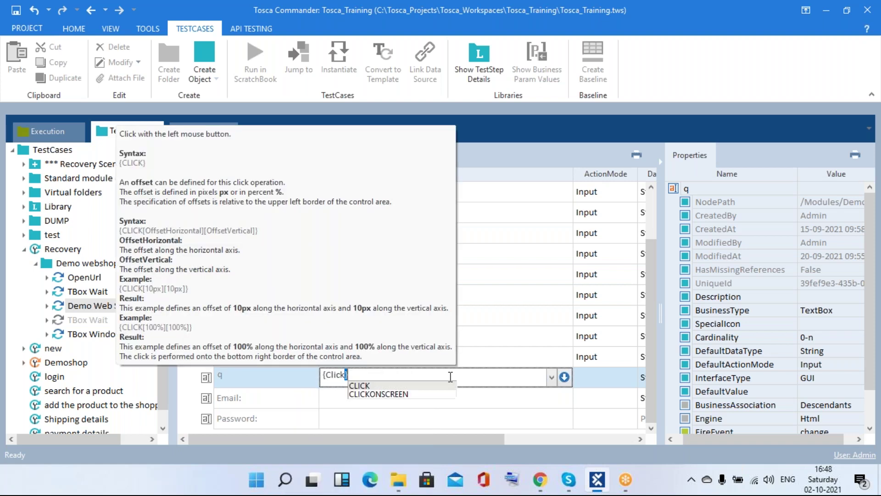
key("BackSpace")
key("BackSpace")
key("BackSpace")
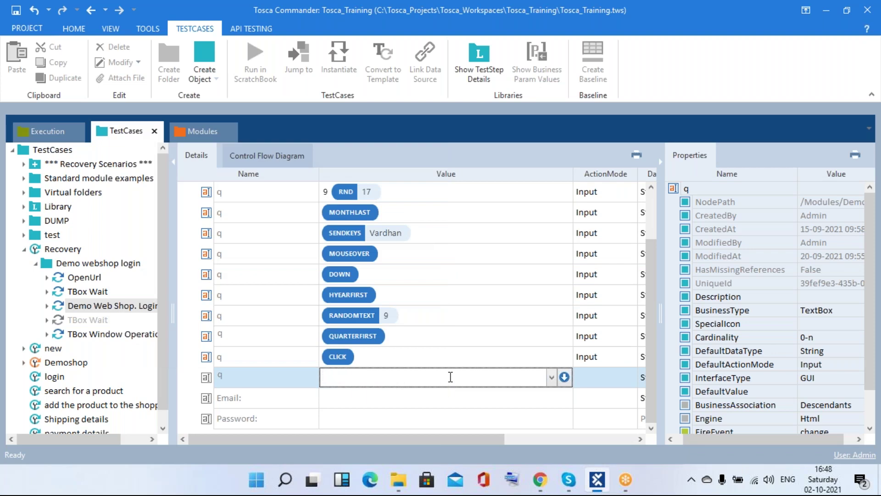
type("{ADAYClick")
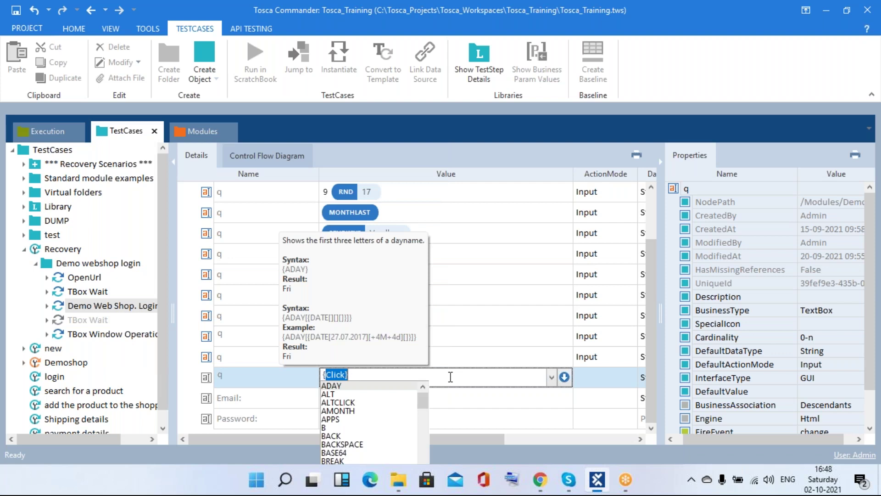
key("Return")
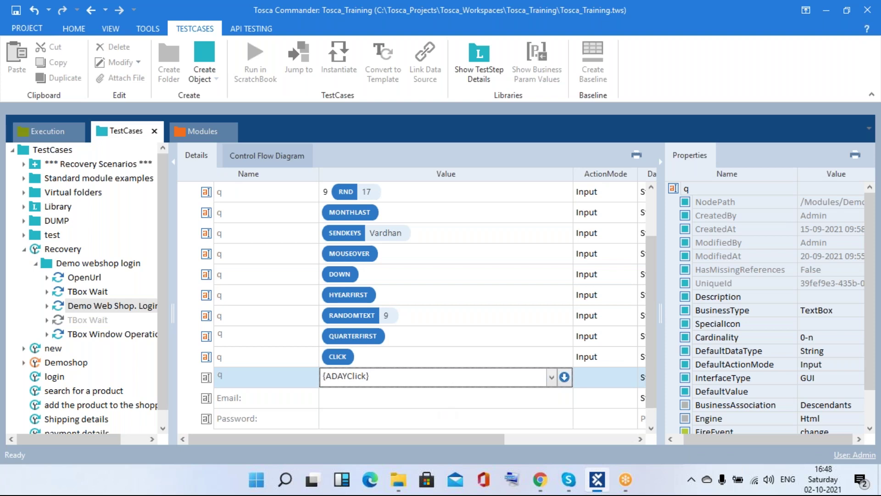
- Replace the {ADAYClick} expression in the q value below CLICK with {RND[5]}
key("Return")
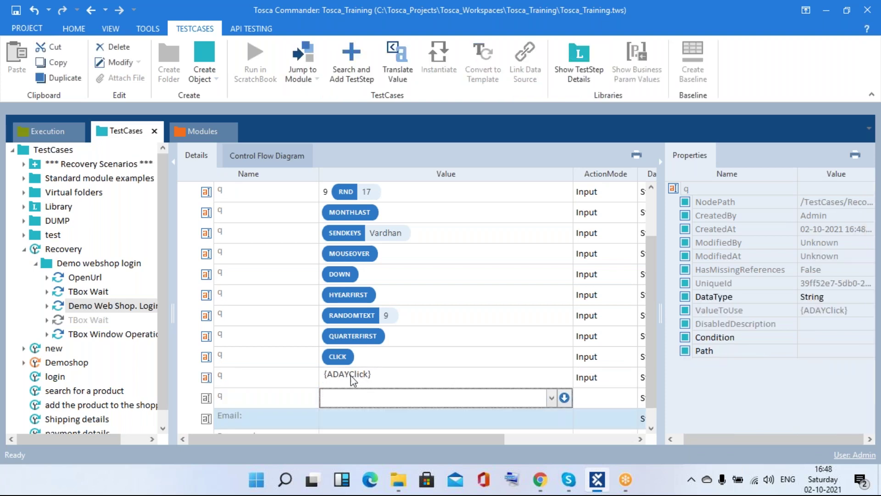
left_click(374, 376)
key("Delete")
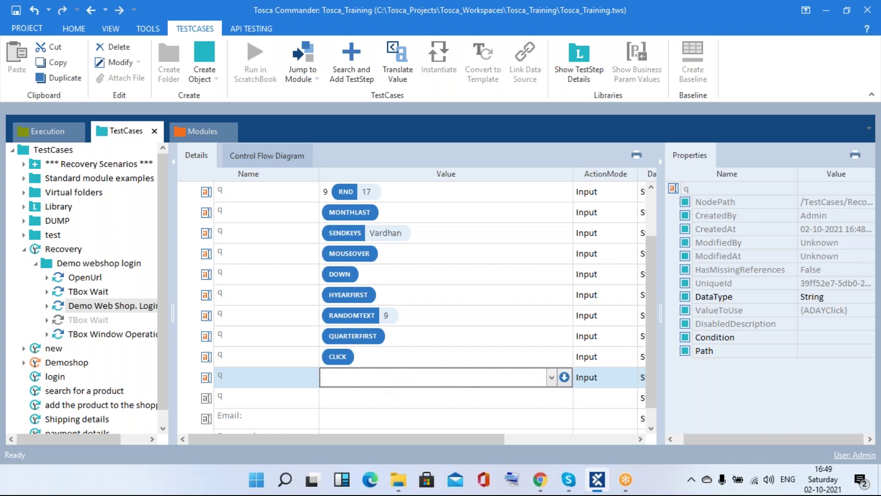
type("{R")
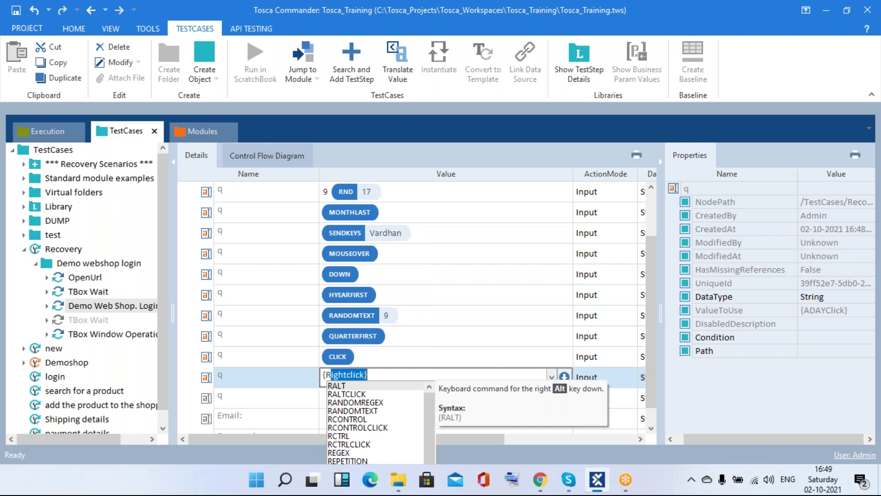
type("ND")
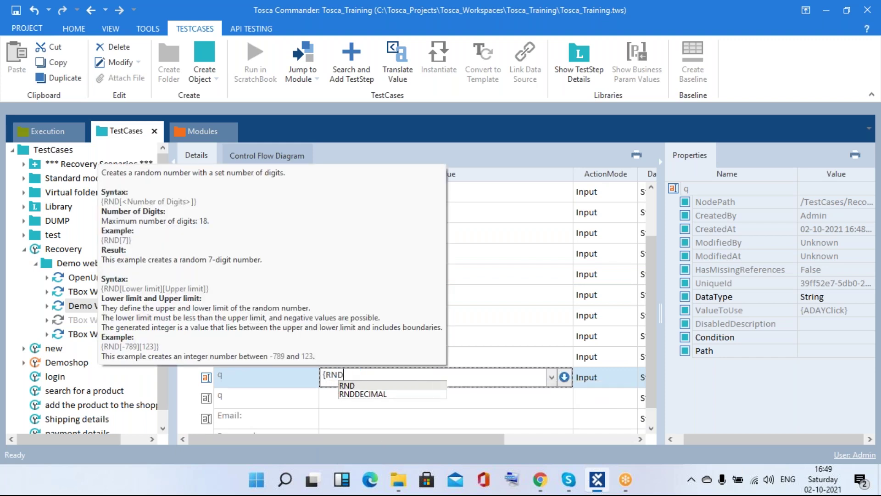
type("[5]")
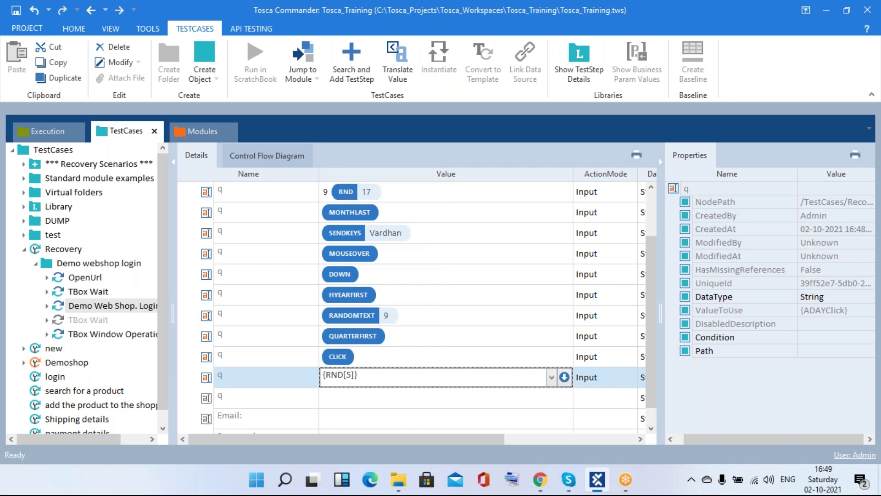
type("}")
key("Return")
- Append {RANDOMREGEX[7]} to the {RND[5]} expression in the q value
double_click(389, 376)
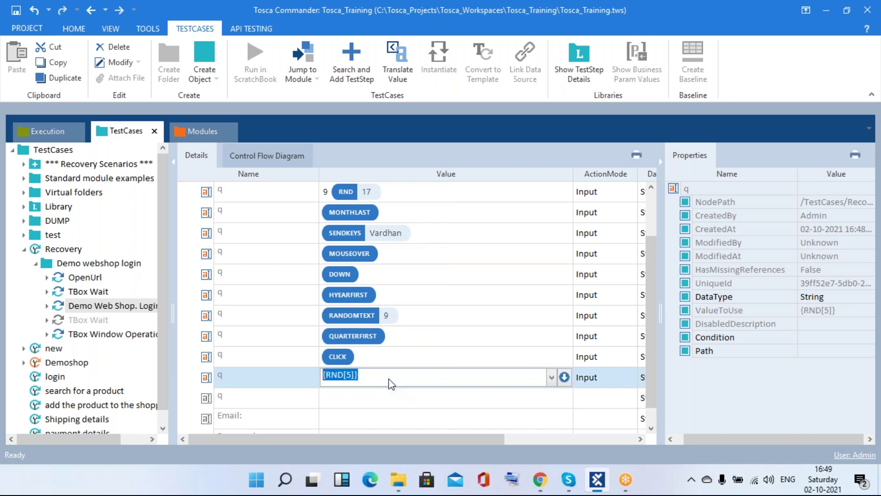
key("End")
type("{")
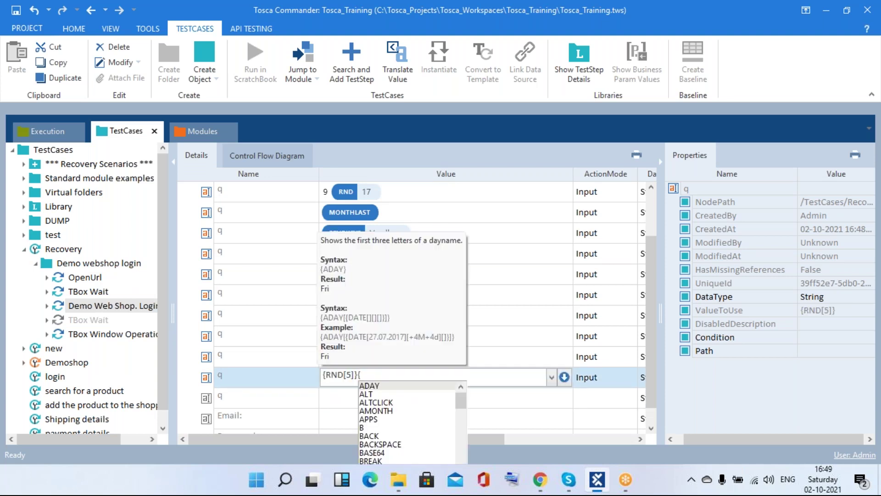
type("RAN")
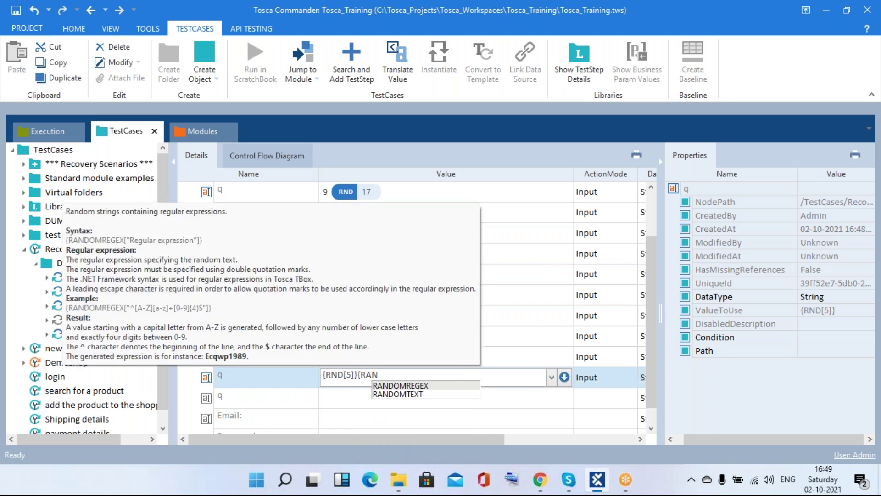
key("Return")
type("[")
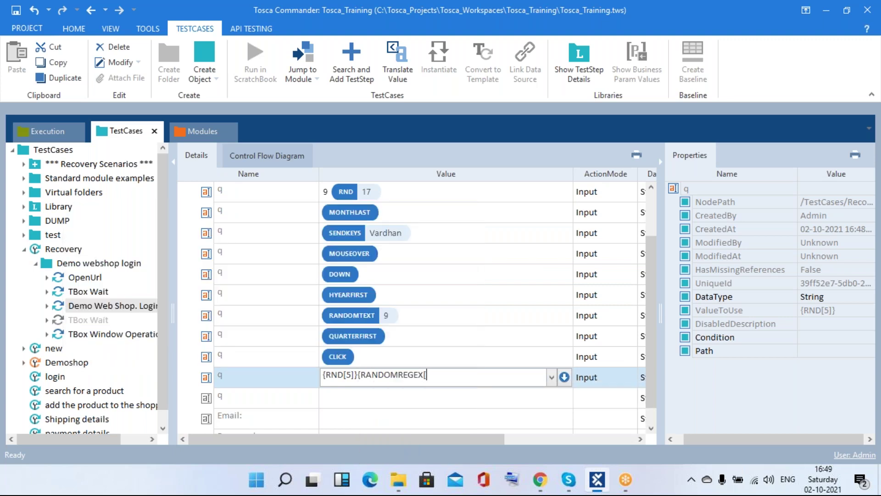
type("7]}")
key("Return")
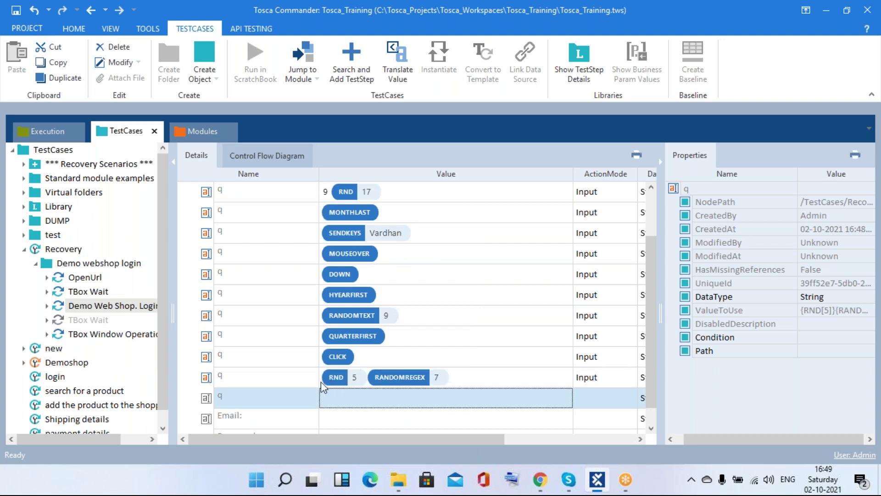
- Translate the combined RND and RANDOMREGEX value and dismiss the translation result
right_click(388, 379)
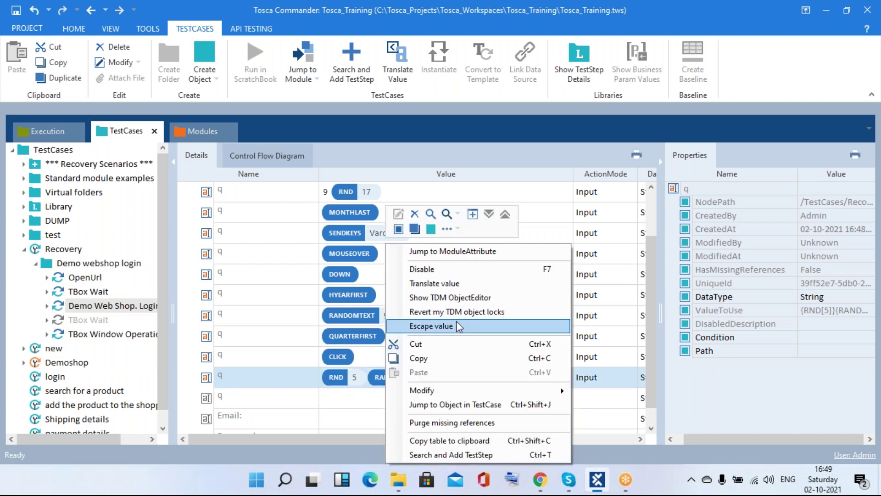
left_click(451, 284)
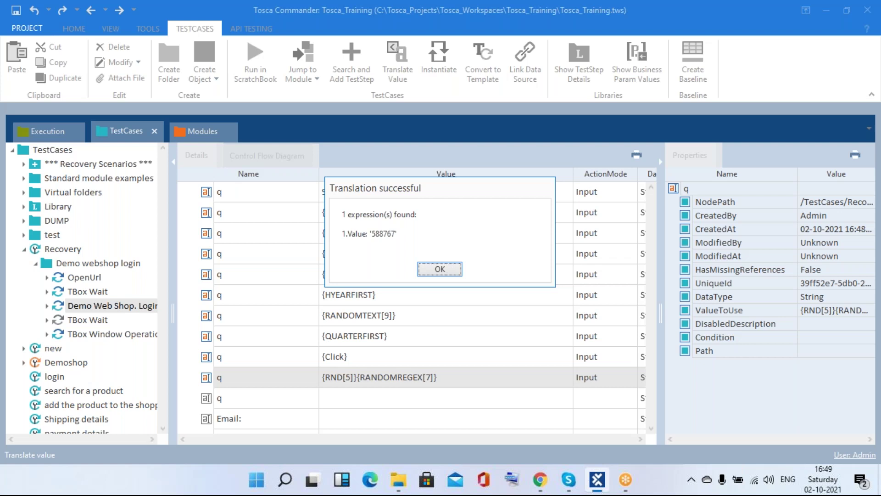
left_click(430, 269)
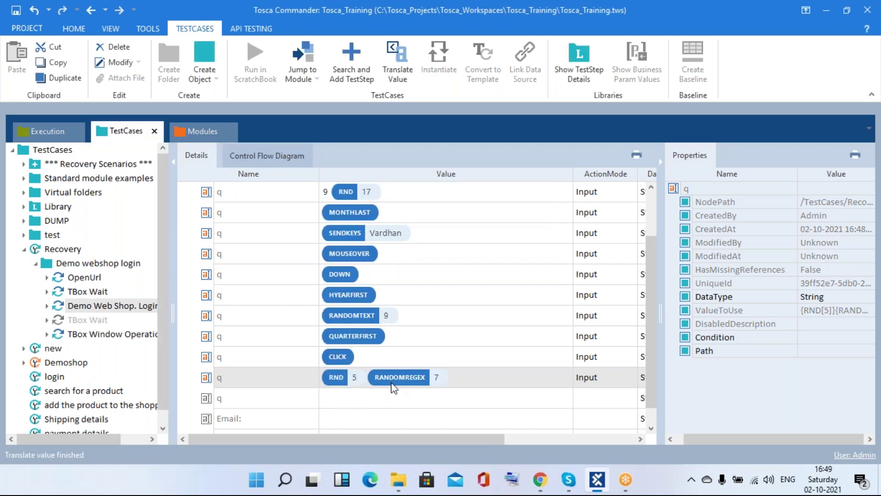
left_click(390, 398)
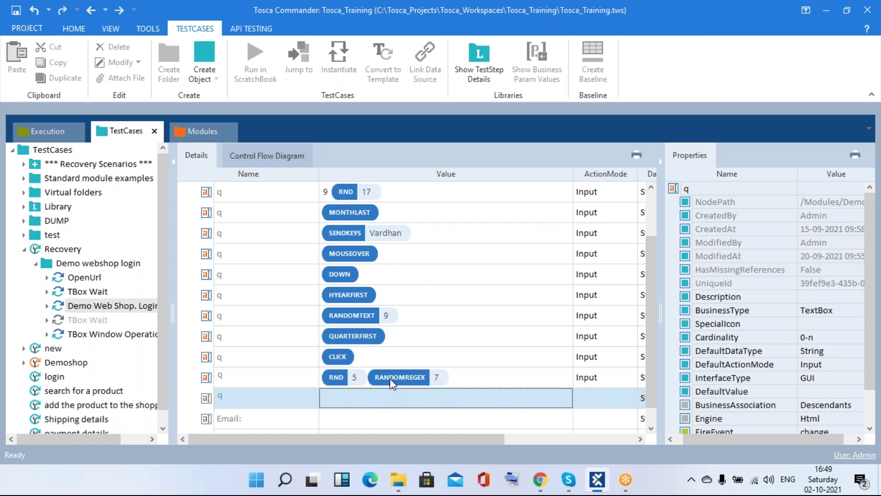
right_click(390, 397)
left_click(377, 413)
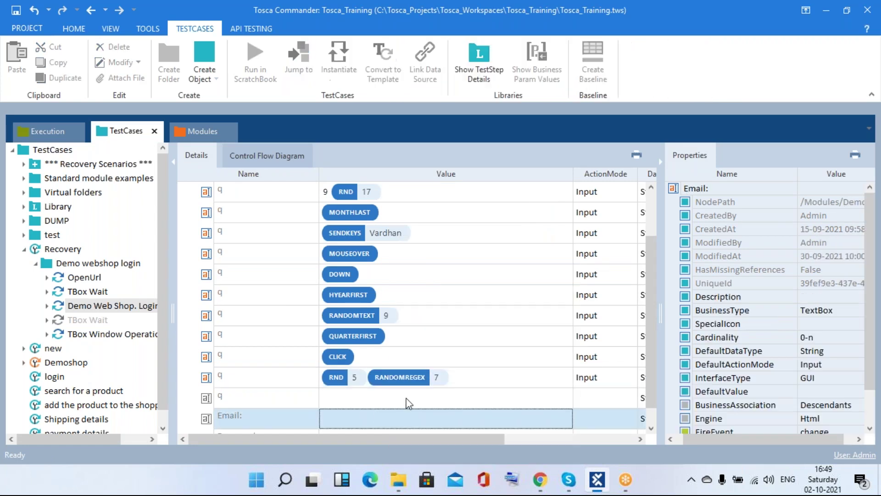
- Replace the RANDOMREGEX part of the q value with {ENTER} so that it reads {RND[5]}{ENTER}
left_click(457, 384)
left_click(456, 380)
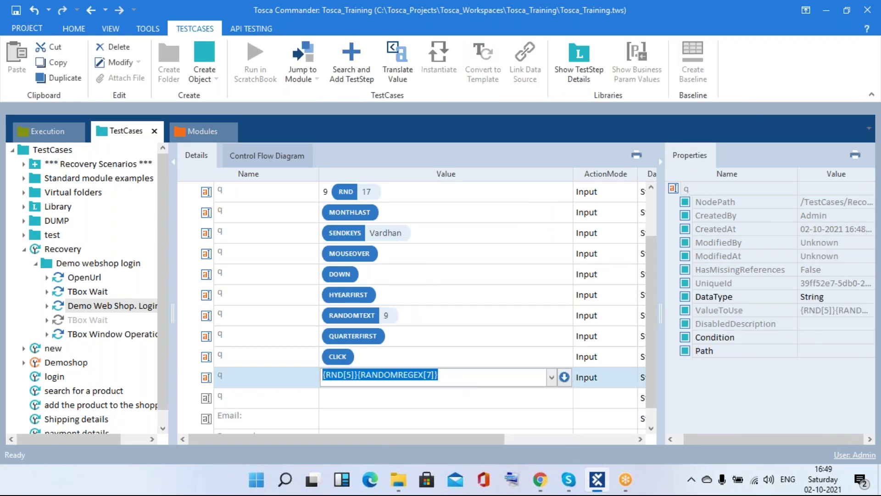
left_click(437, 374)
key("BackSpace")
key("BackSpace")
key("BackSpace")
key("BackSpace")
key("BackSpace")
key("BackSpace")
key("BackSpace")
key("BackSpace")
key("BackSpace")
key("BackSpace")
key("BackSpace")
key("BackSpace")
key("BackSpace")
key("BackSpace")
key("BackSpace")
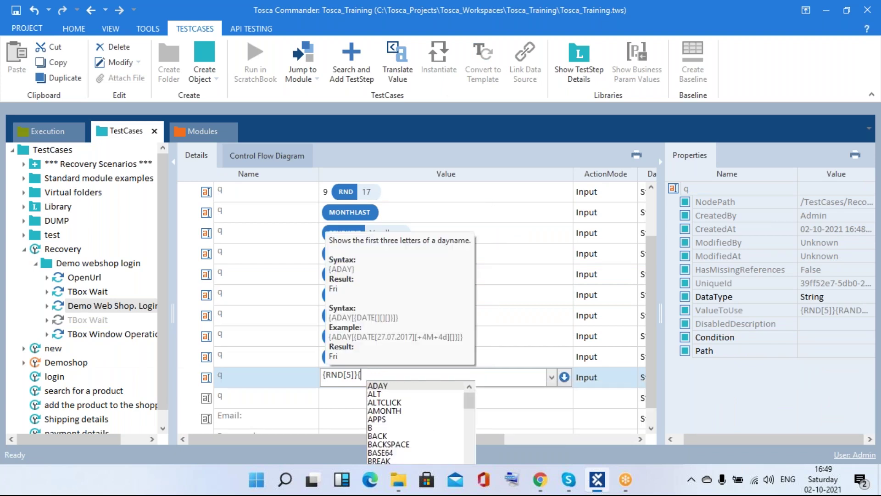
type("ENTE")
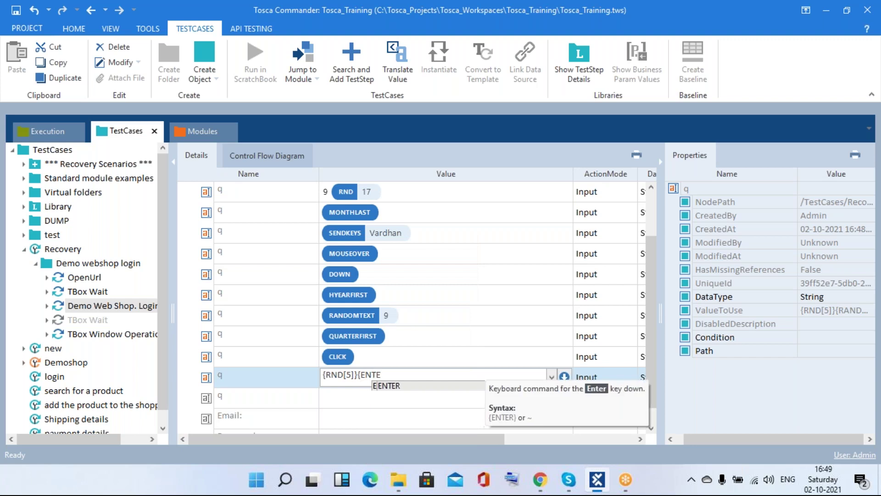
type("R}")
key("Return")
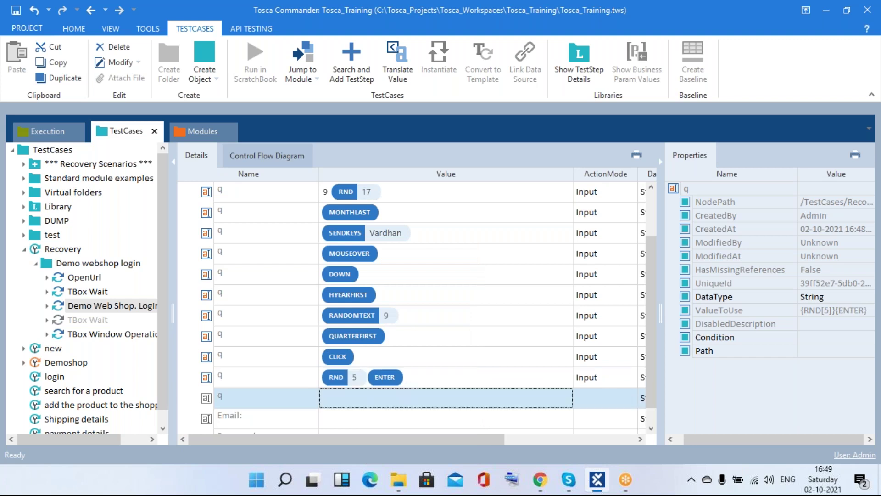
key("Up")
key("F2")
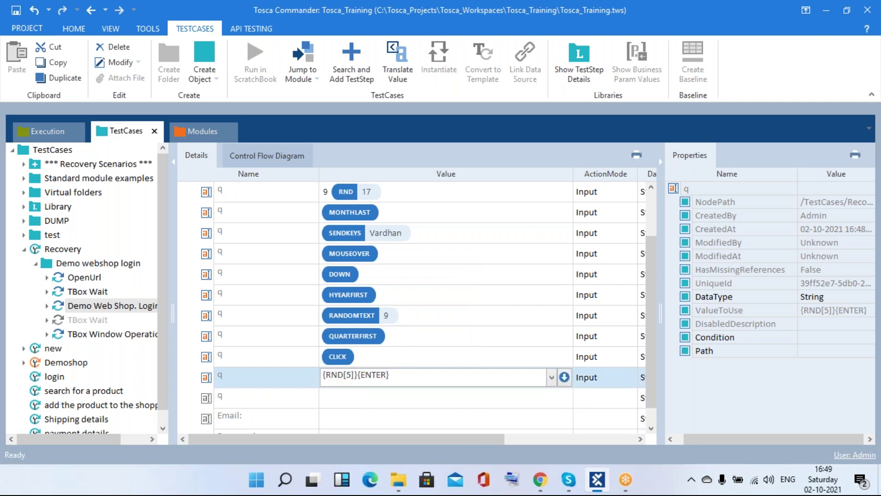
- Enter {Click} as the value of the empty q attribute below the RND and ENTER row
left_click(355, 394)
left_click(355, 393)
type("{")
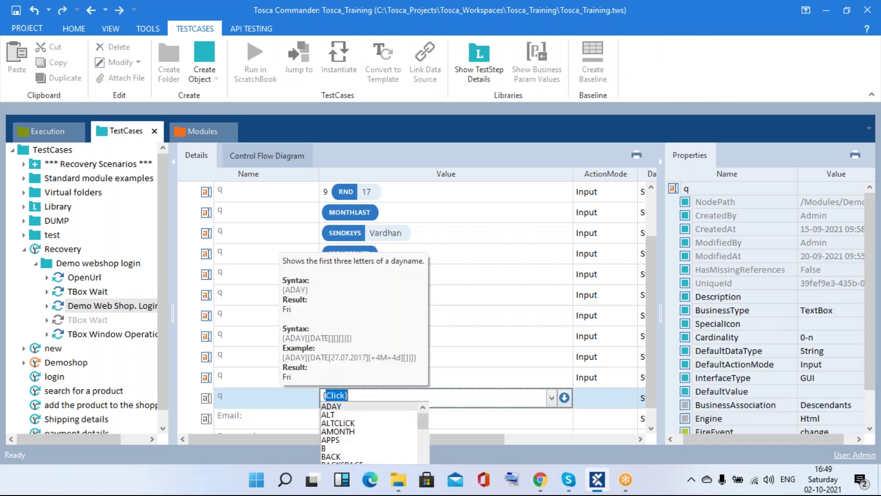
type("Click")
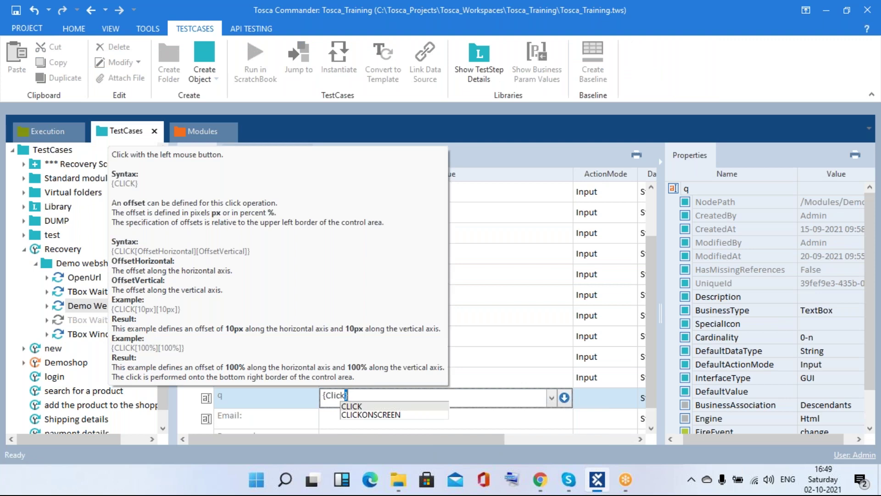
key("BackSpace")
type("k")
key("Return")
key("Return")
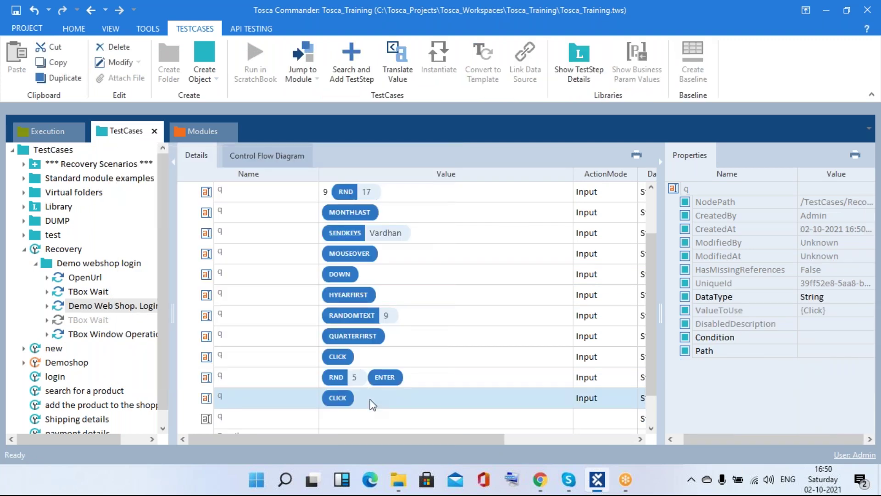
- Append the BACKSPACE keyboard command to the {Click} expression in the last filled q value
left_click(372, 404)
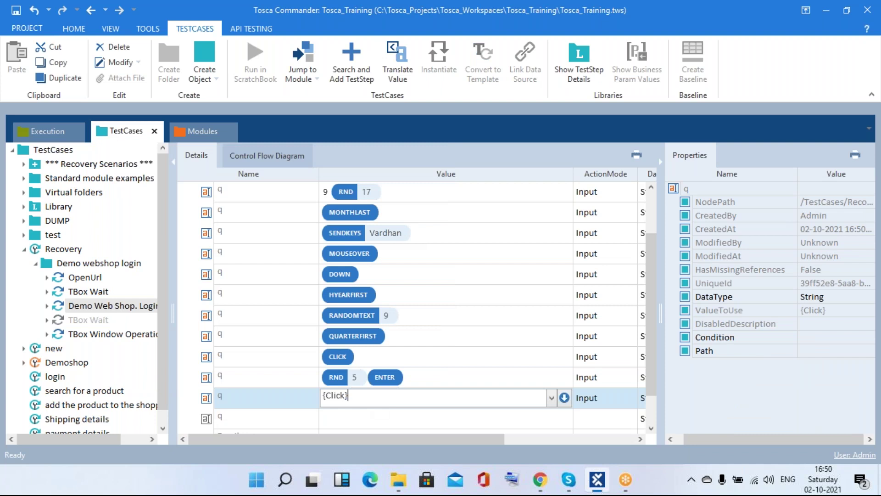
type("{")
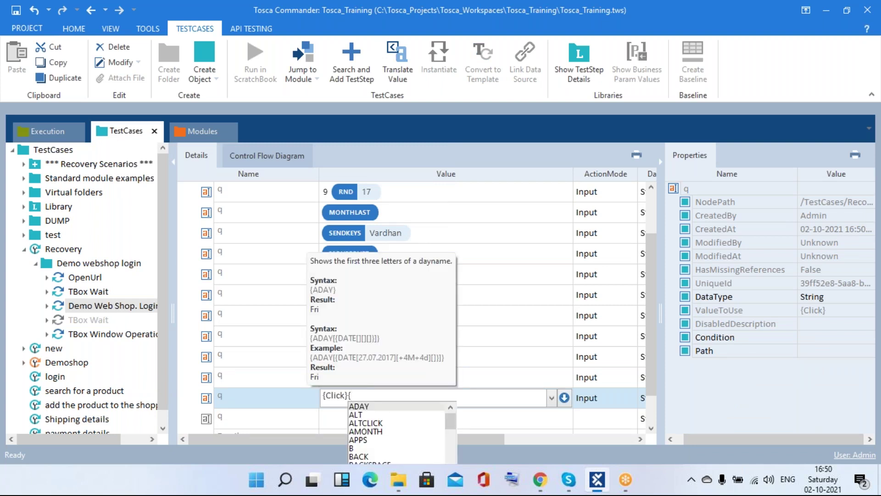
type("BA")
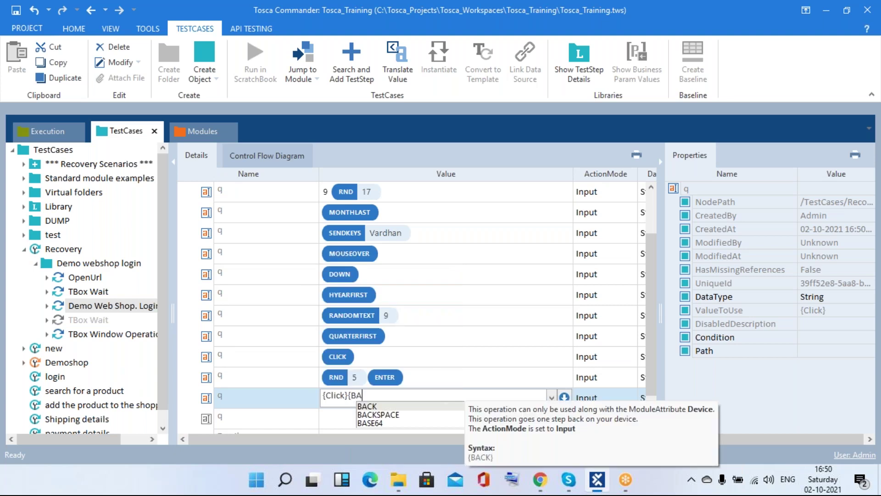
key("Down")
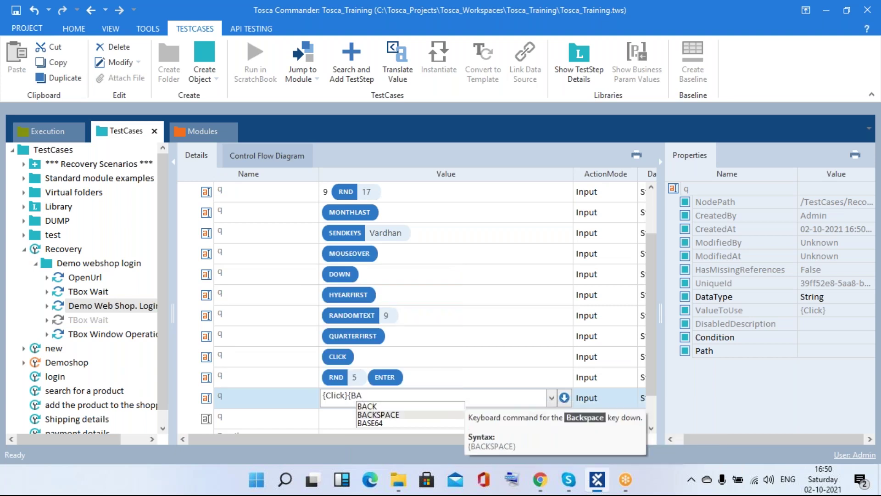
key("Return")
key("Return")
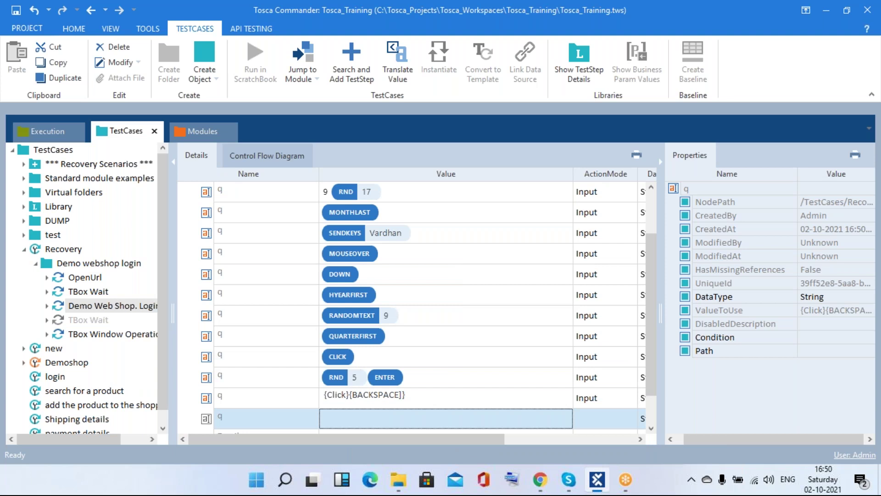
- Remove the stray square bracket after BACKSPACE so the value reads {Click}{BACKSPACE}
right_click(424, 401)
left_click(421, 395)
left_click(416, 395)
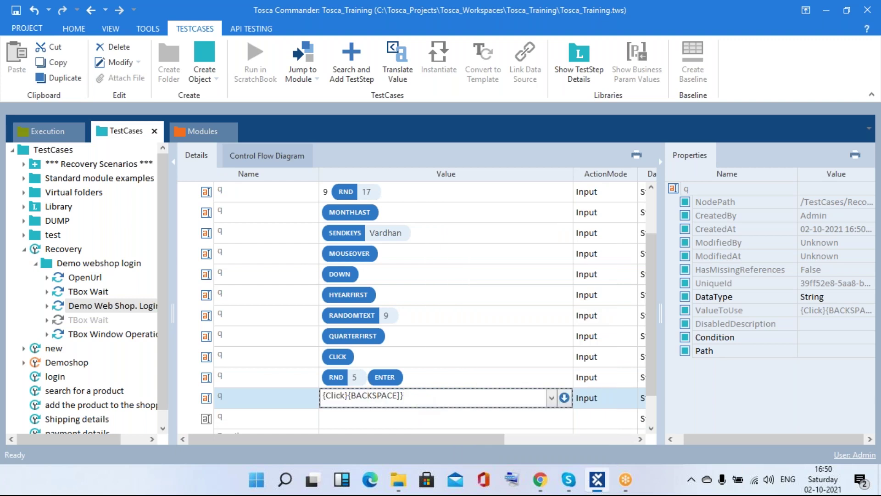
key("Delete")
left_click(408, 414)
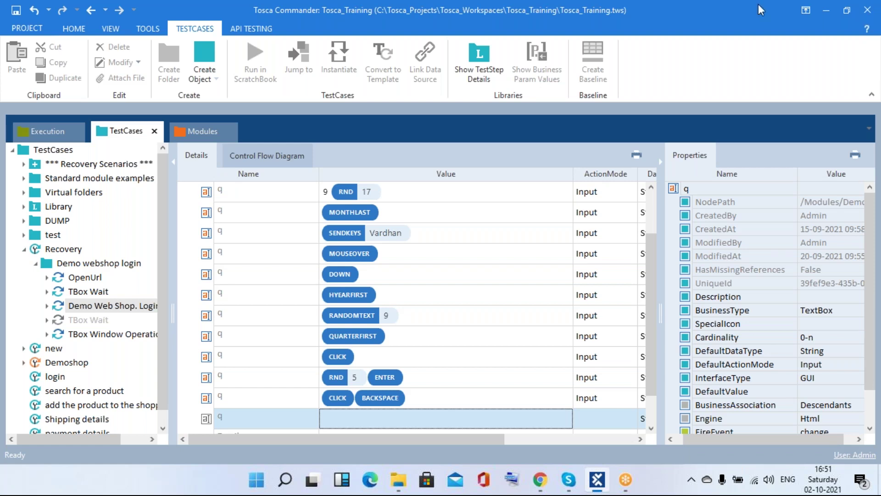
- Add -2y to the offset of the second DATE value so it reads {Date[][+7d+1M-2y][MM/dd/yyyy]}
left_click(653, 207)
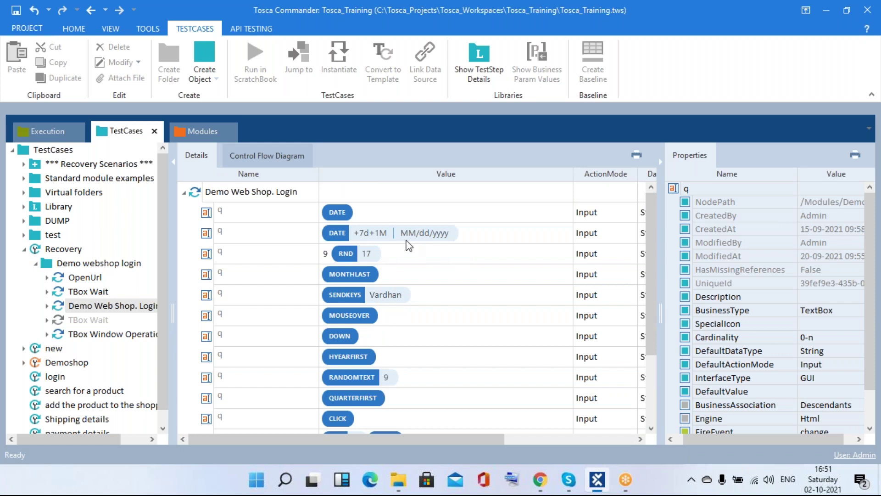
left_click(375, 235)
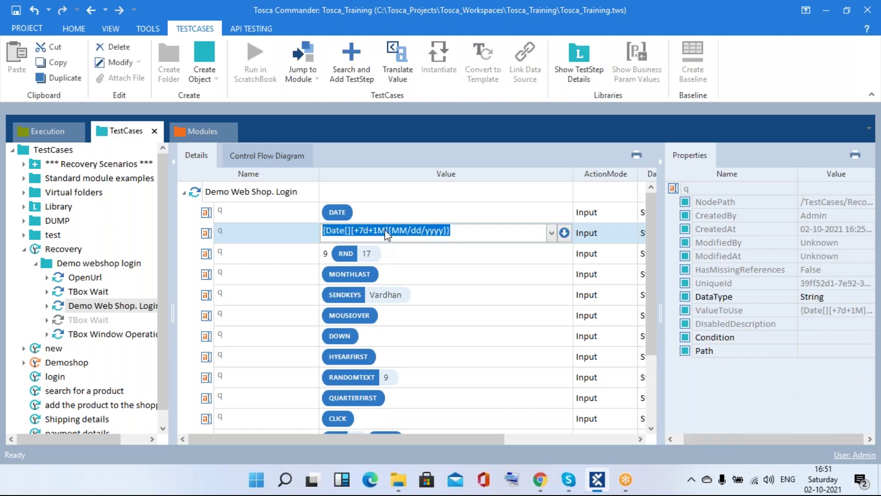
left_click_drag(388, 231, 368, 231)
left_click(385, 231)
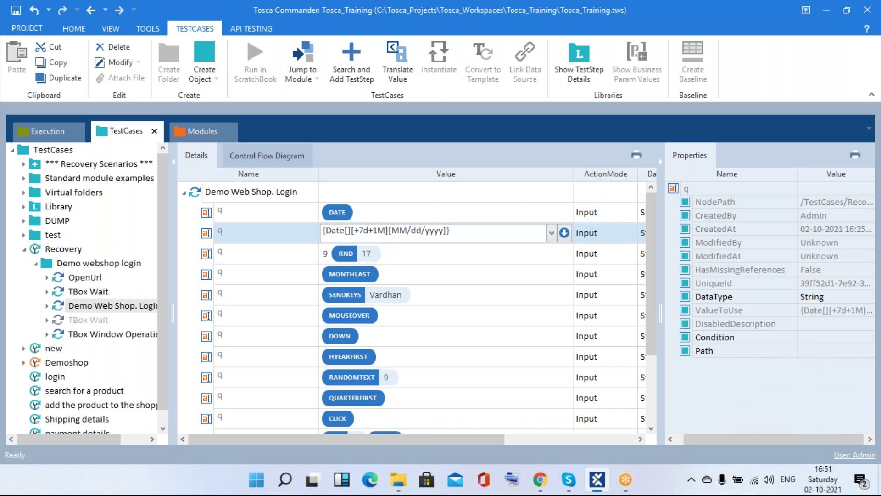
type("-2y")
left_click(419, 255)
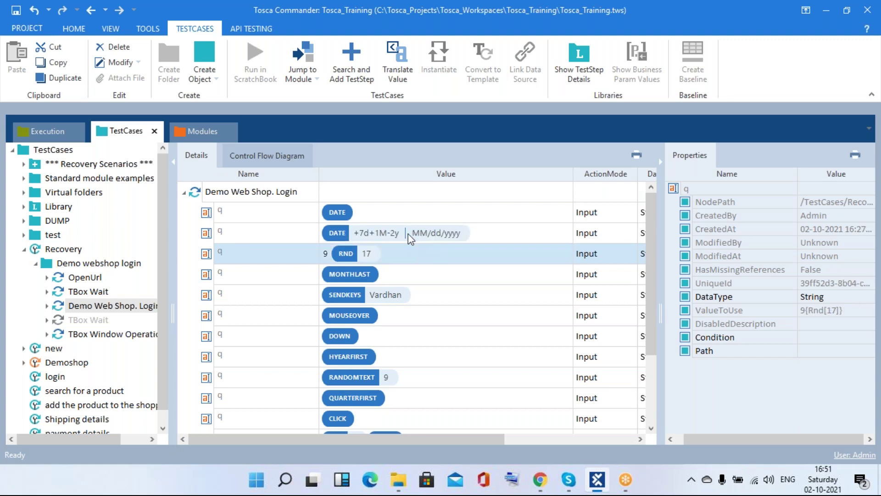
- Translate the second DATE value, with the +7d+1M-2y offset, to check the date it produces
right_click(409, 230)
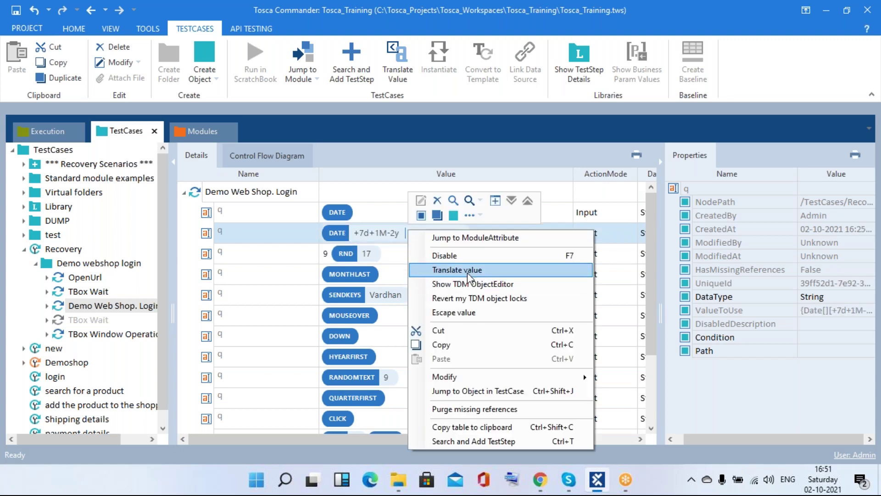
left_click(467, 271)
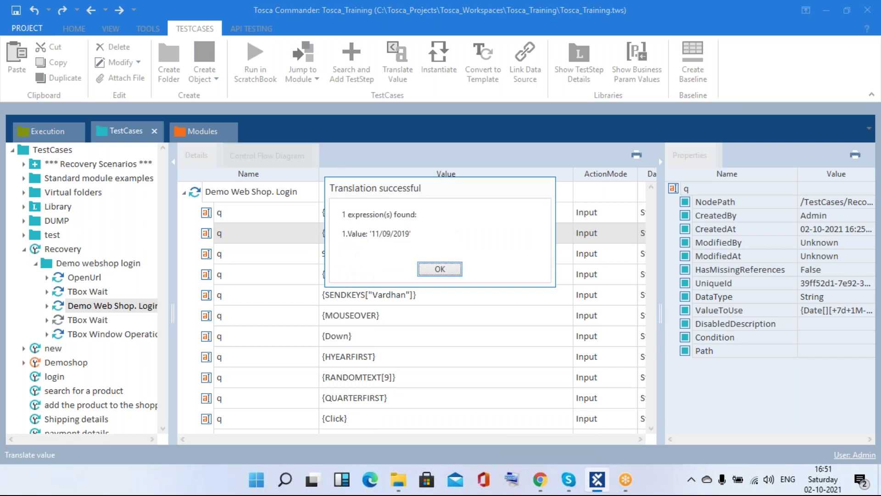
left_click(432, 274)
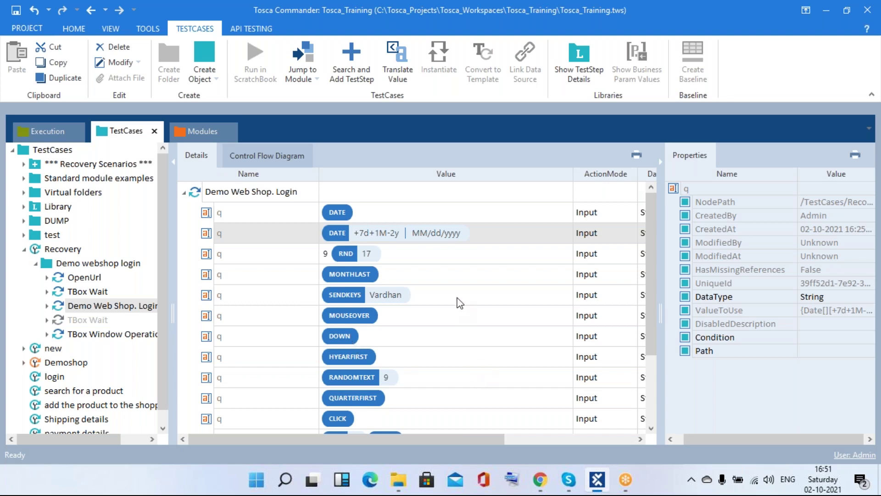
- Add an opening brace after {MONTHLAST} and examine the descriptions of the suggested expressions from ADAY through CP
double_click(442, 281)
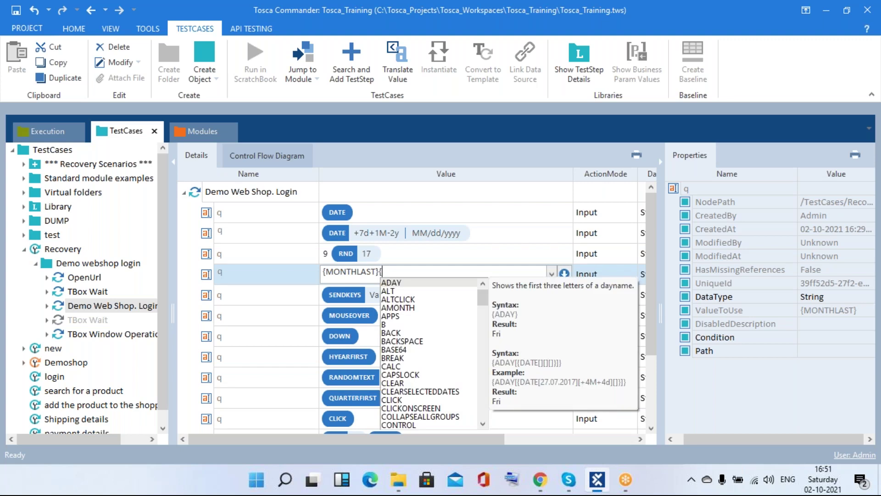
key("Down")
key("Down")
key("Down")
key("Down")
key("Down")
key("Down")
key("Down")
key("Down")
key("Down")
key("Down")
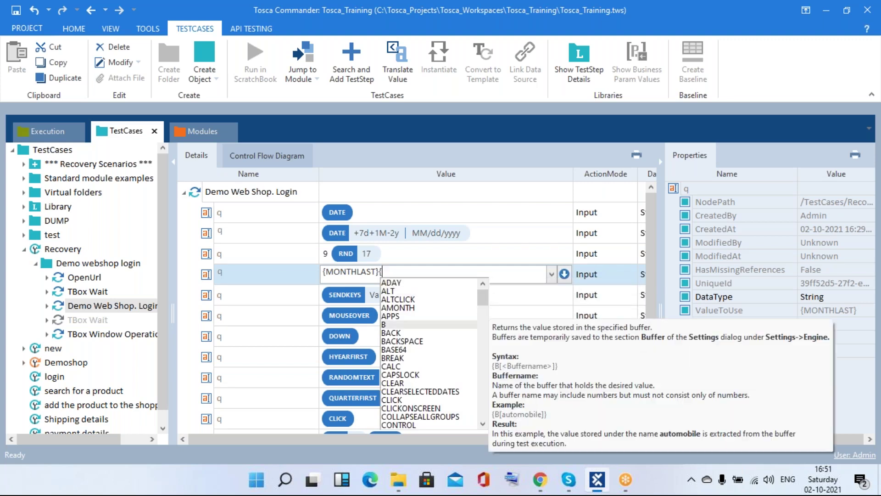
key("Down")
key("Down")
key("Down")
key("Down")
key("Down")
key("Down")
key("Down")
key("Down")
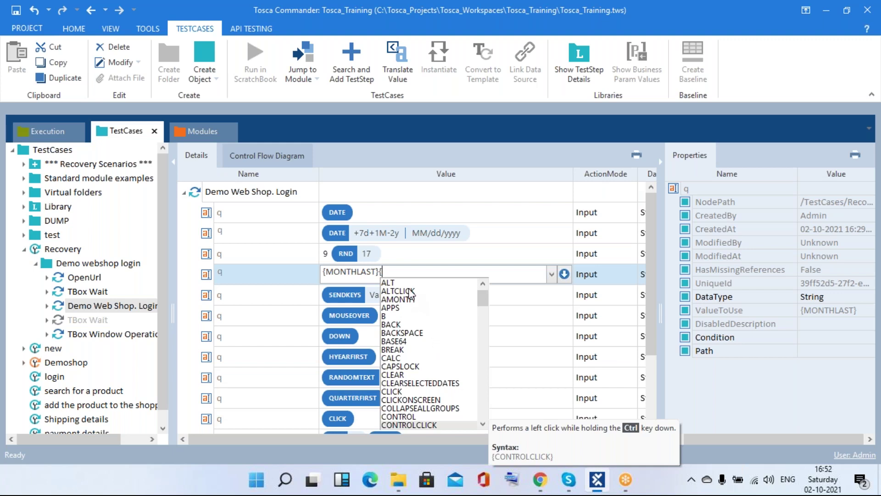
key("Down")
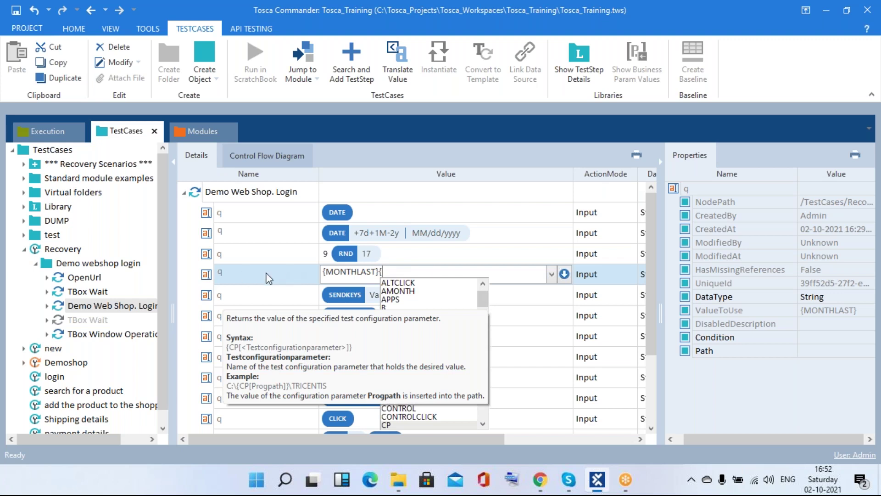
left_click(533, 305)
left_click(533, 305)
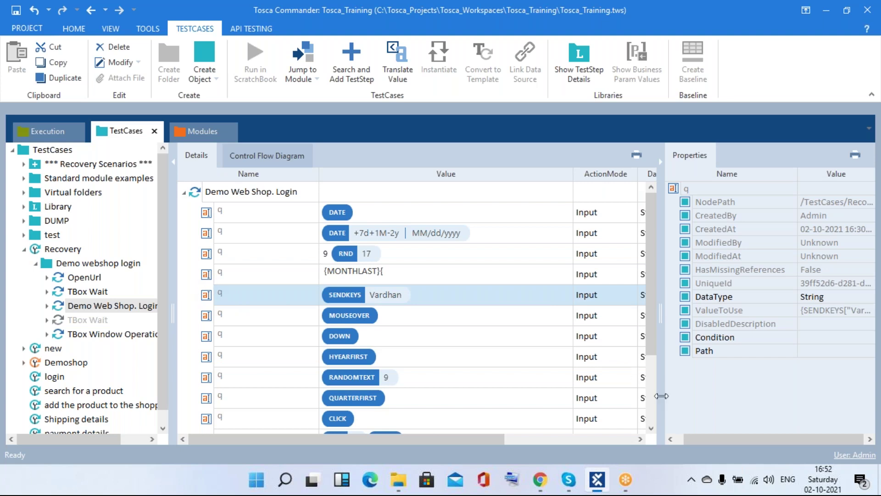
- Look up the CALC and MATH expression descriptions in the empty q value below the CLICK and BACKSPACE row
scroll(651, 393, "down", 2)
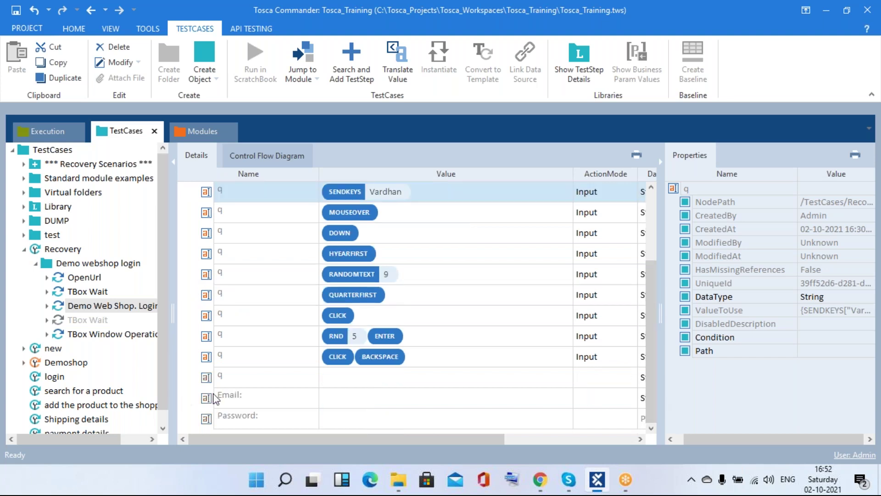
left_click(486, 379)
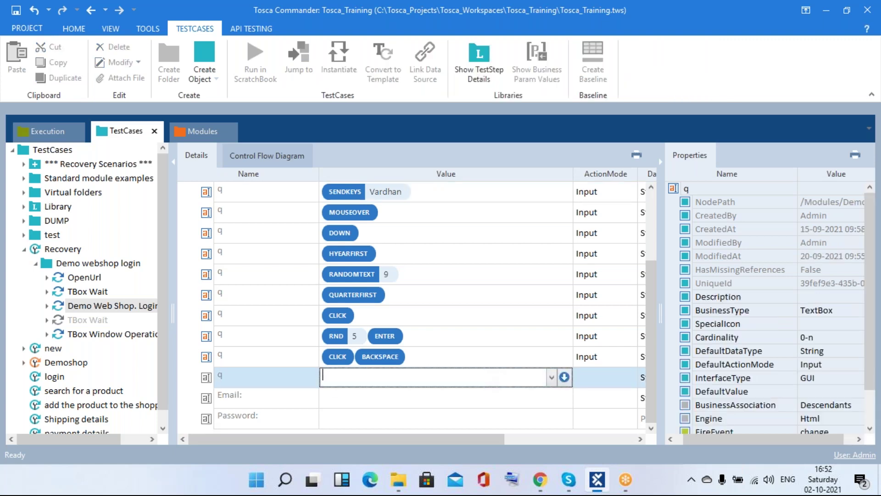
type("{Click")
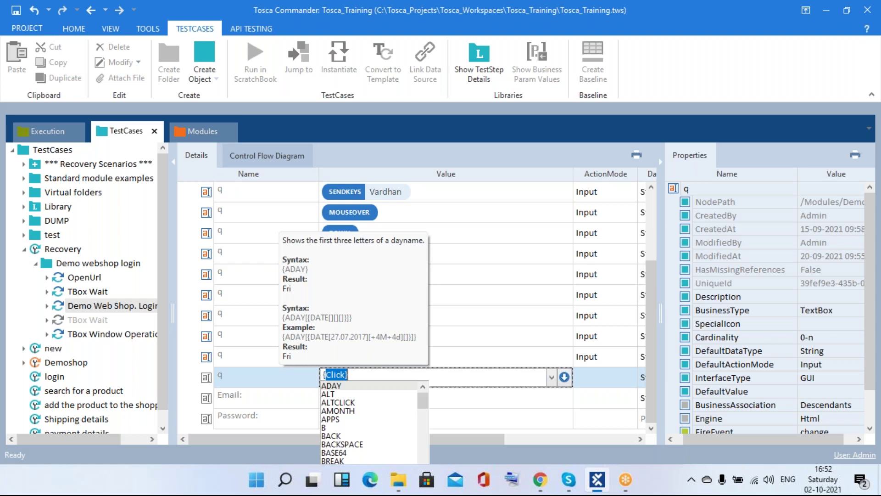
type("{Ca")
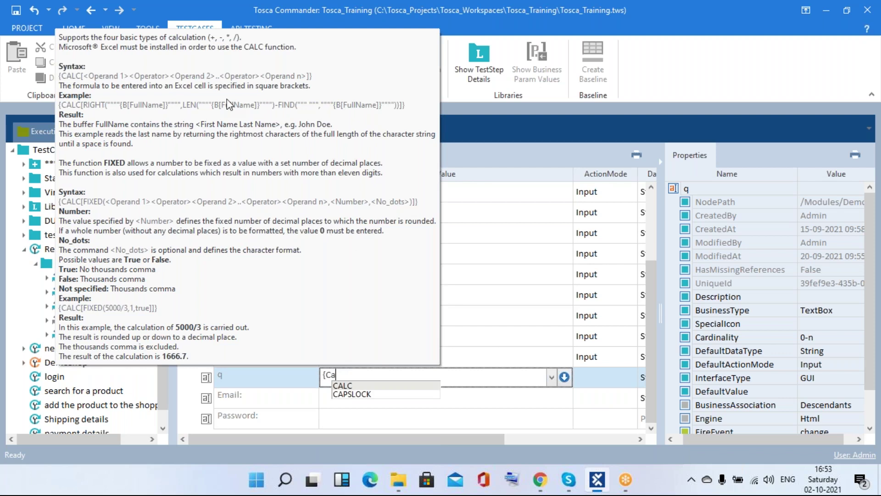
key("ctrl+z")
type("{ma")
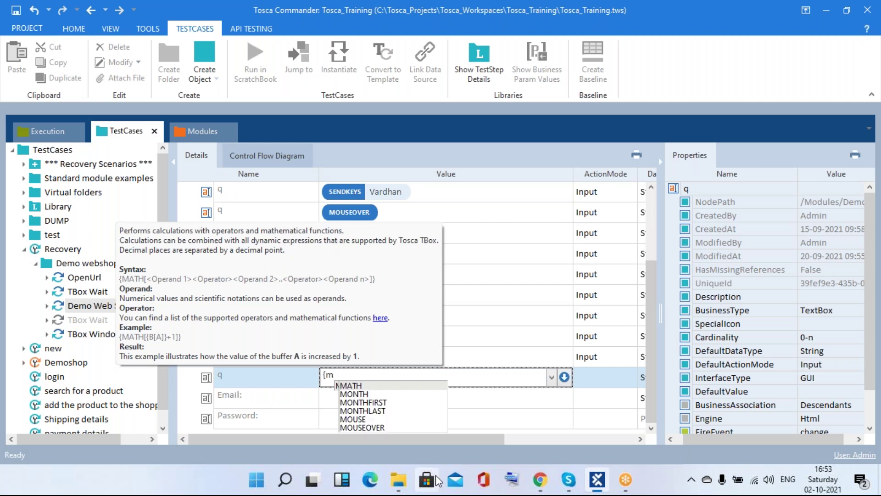
key("ctrl+z")
- Enter the buffer expression {b[DeclaredValue]} as the value of the empty q attribute below the CLICK and BACKSPACE row
type("{b")
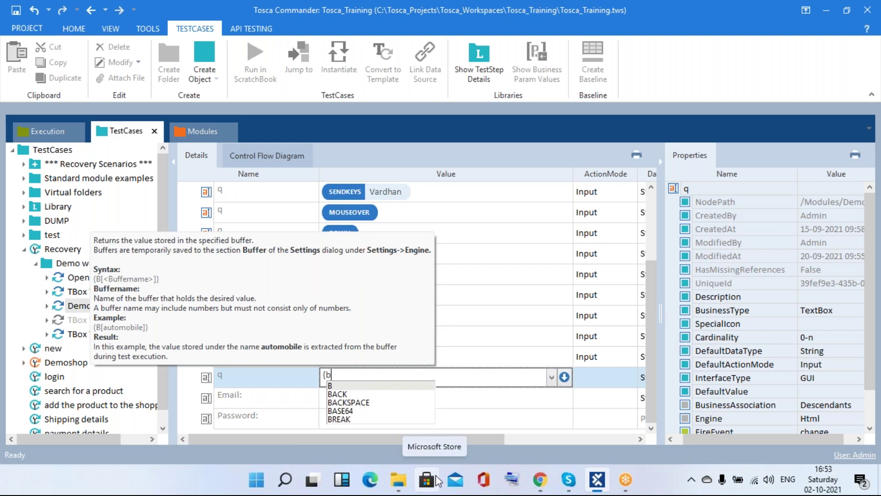
type("[")
key("Down")
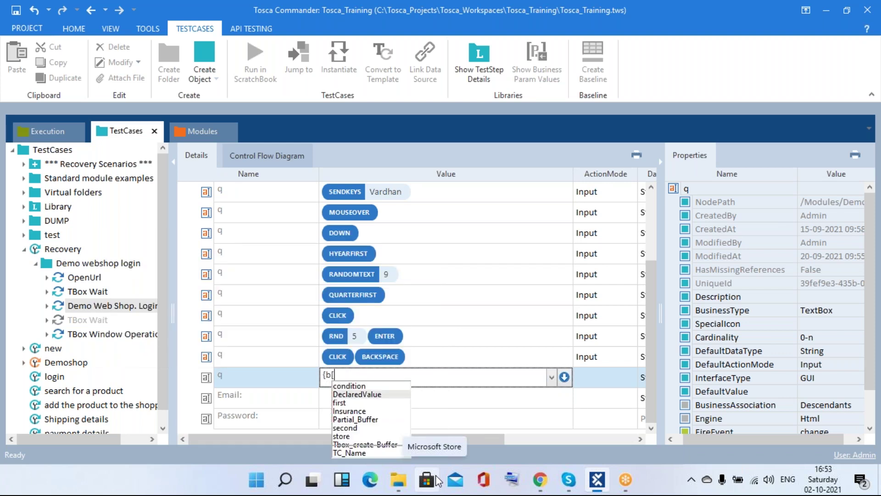
key("Return")
type("]}")
key("Return")
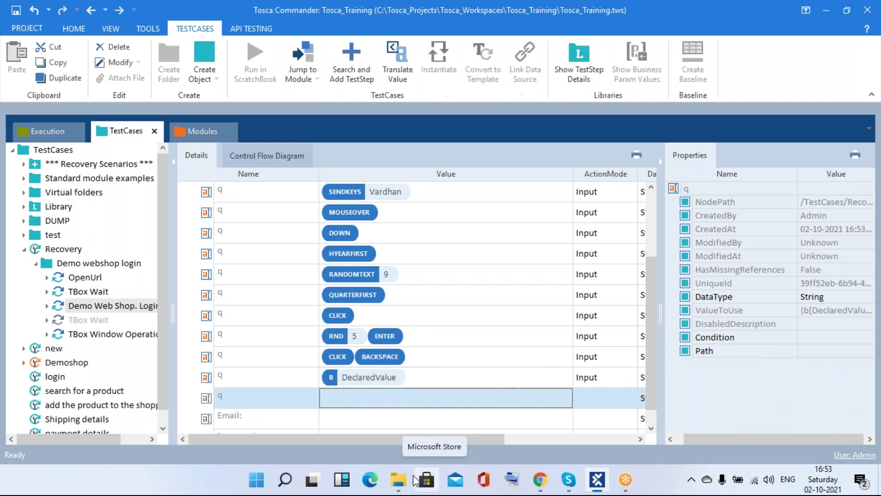
- Translate the DeclaredValue buffer expression to check its stored value
right_click(346, 380)
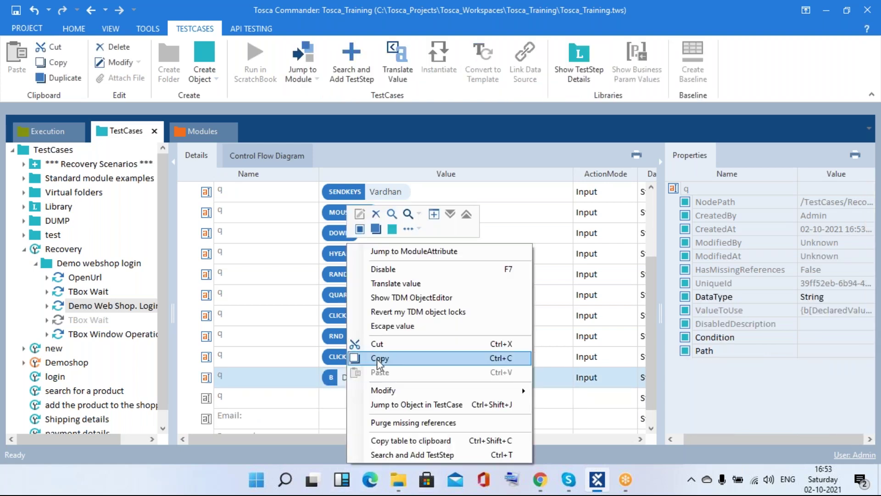
left_click(396, 283)
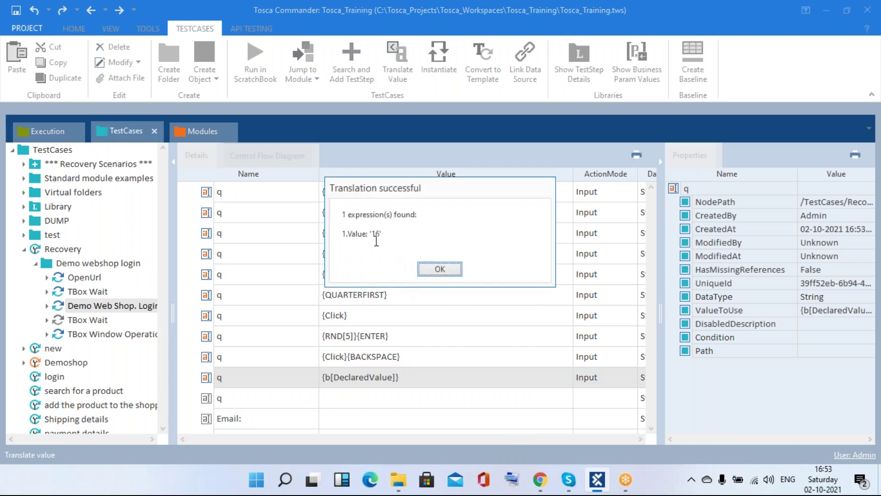
left_click(444, 275)
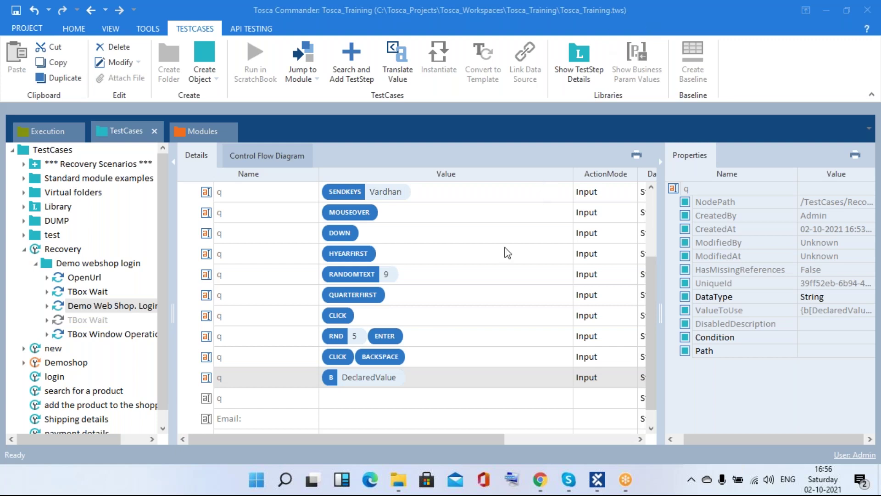
- Start an expression in the empty q value below the DeclaredValue row and examine the suggested expressions' descriptions through BREAK
left_click(406, 391)
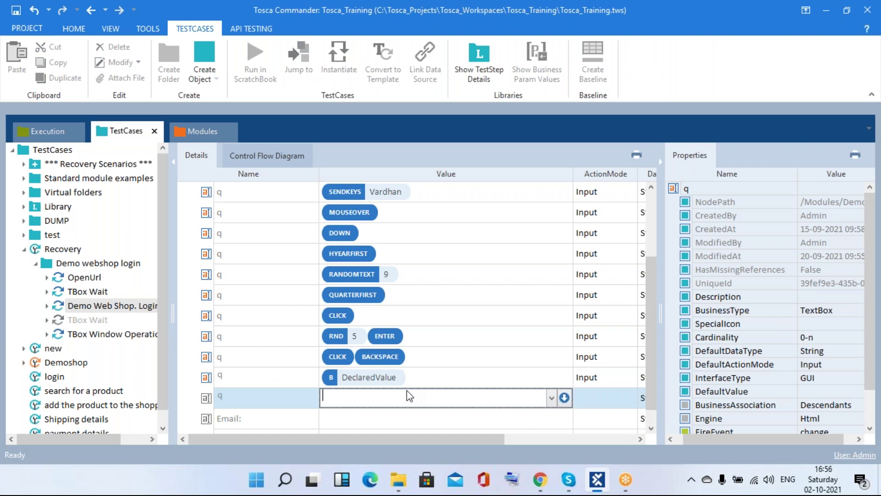
type("{Click")
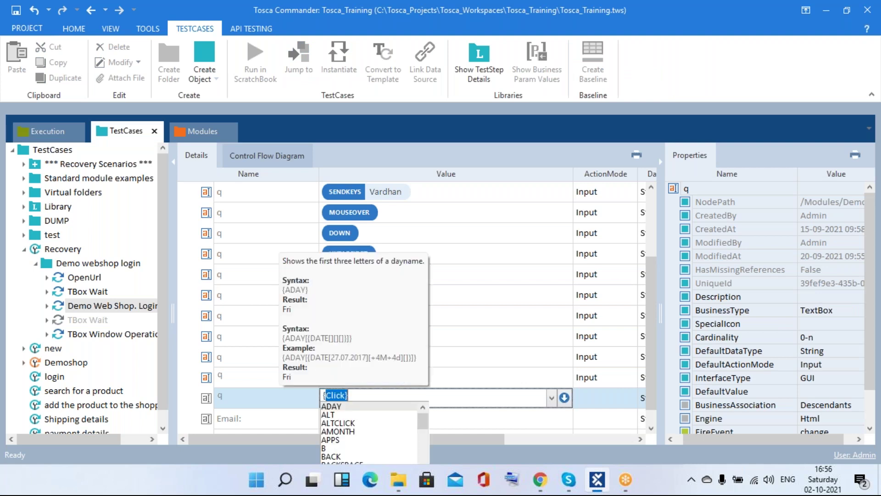
key("Down")
key("Down")
key("Down")
key("Down")
key("Down")
key("Down")
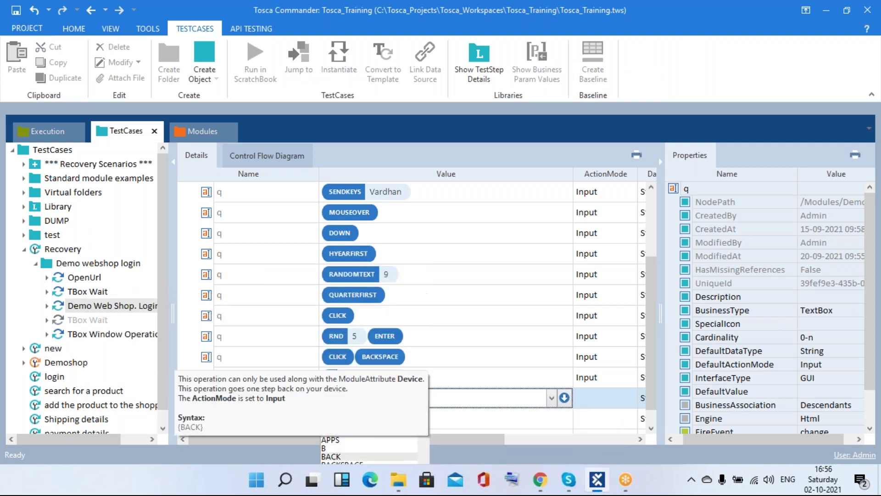
key("Down")
key("Down")
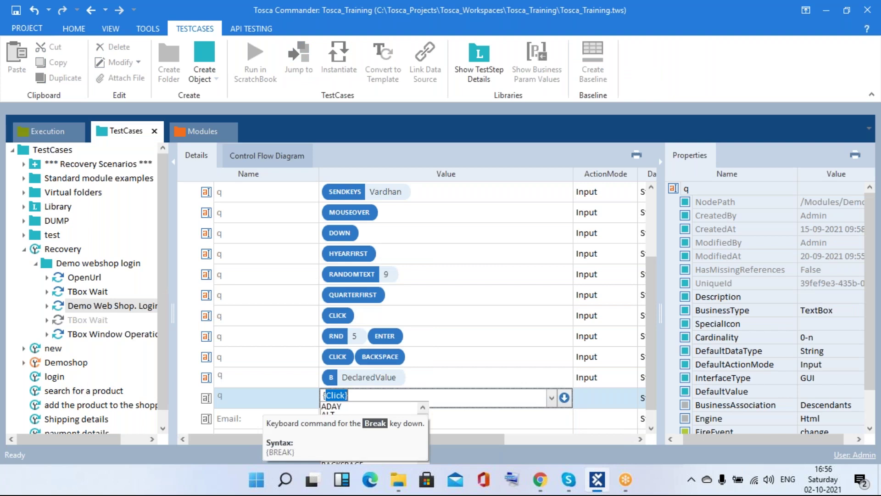
- Filter the expression suggestions by "st" to examine the available string functions, and clear the filter text
type("st")
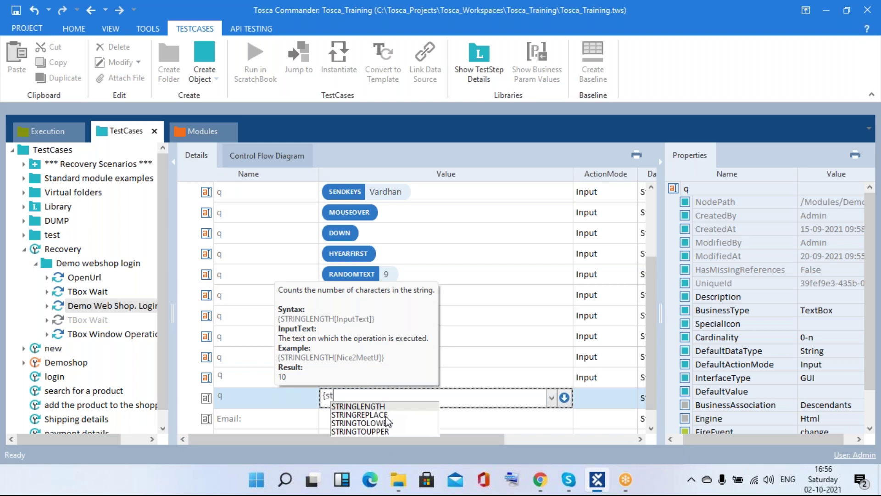
key("BackSpace")
key("BackSpace")
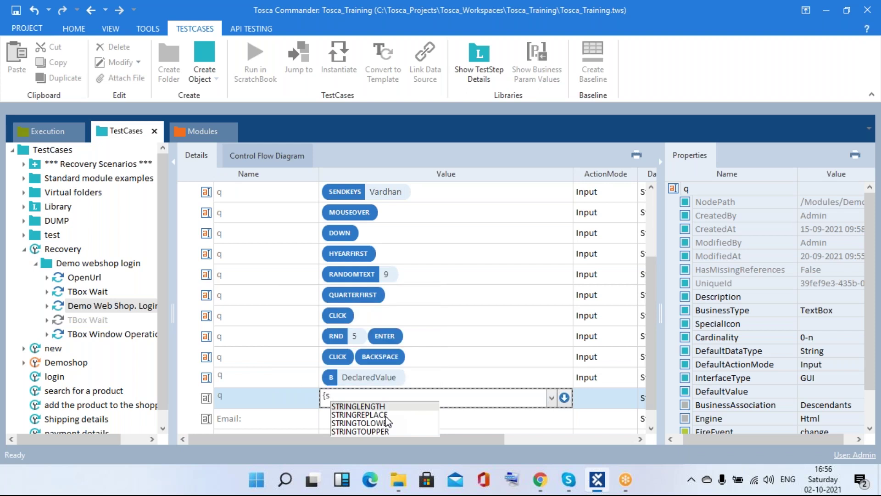